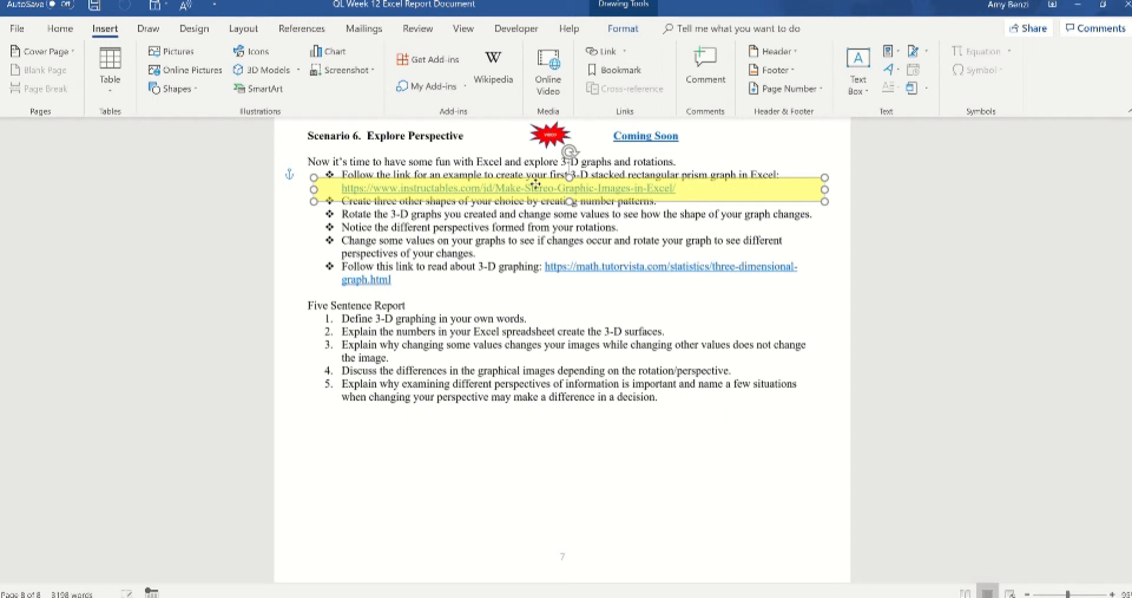
# Move the yellow highlight bar onto the "Rotate the 3-D graphs" bullet and switch to the maximized Instructables page in Chrome
pyautogui.moveTo(535, 185); pyautogui.dragTo(535, 216)
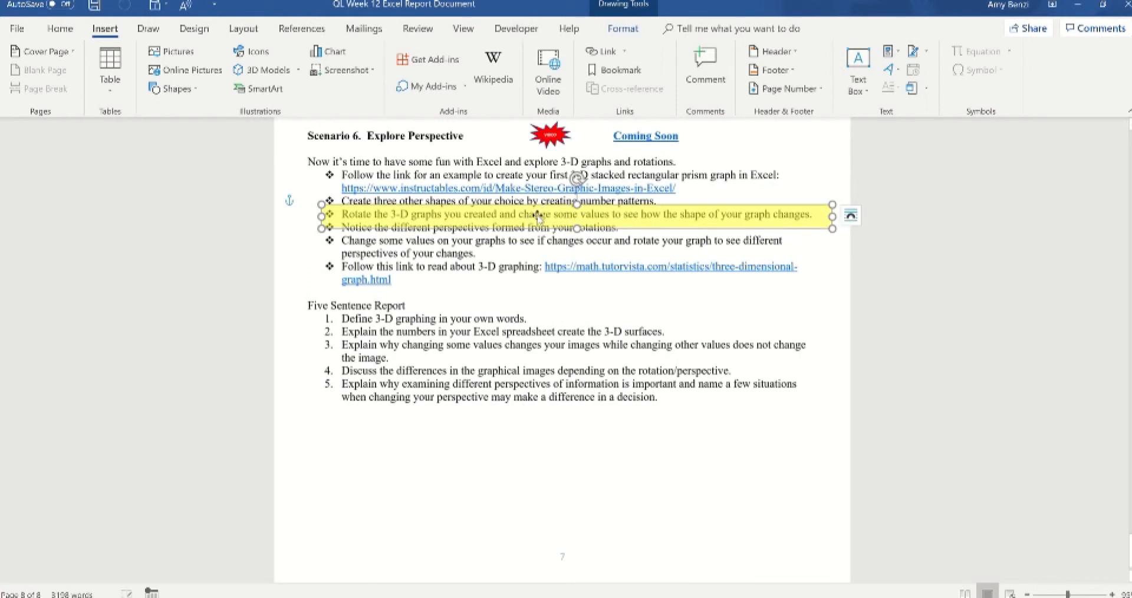
pyautogui.click(1077, 6)
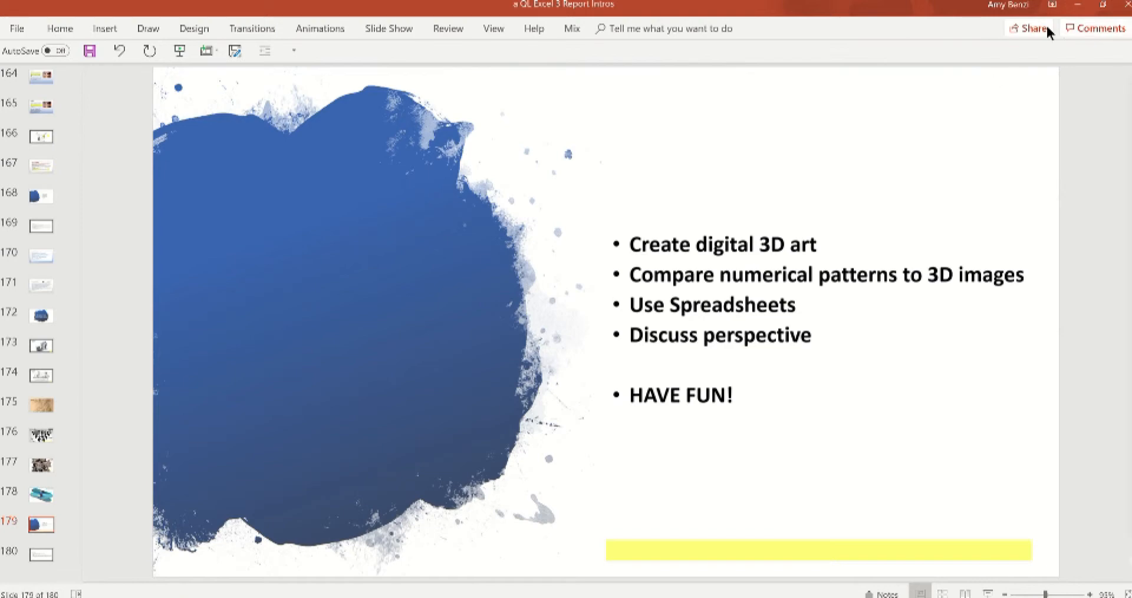
pyautogui.click(1077, 5)
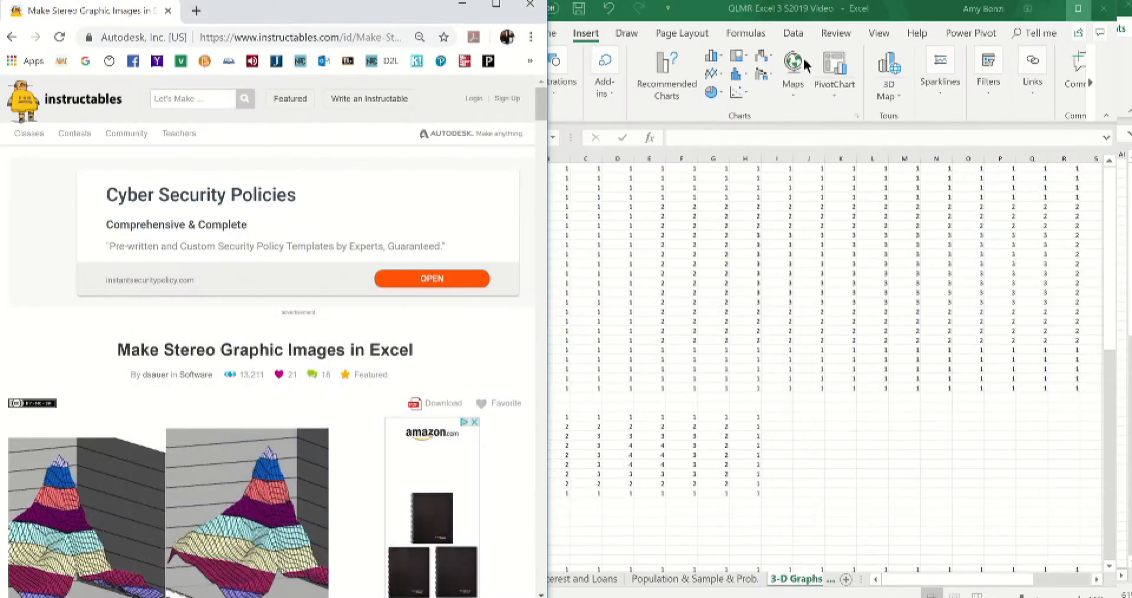
pyautogui.click(497, 6)
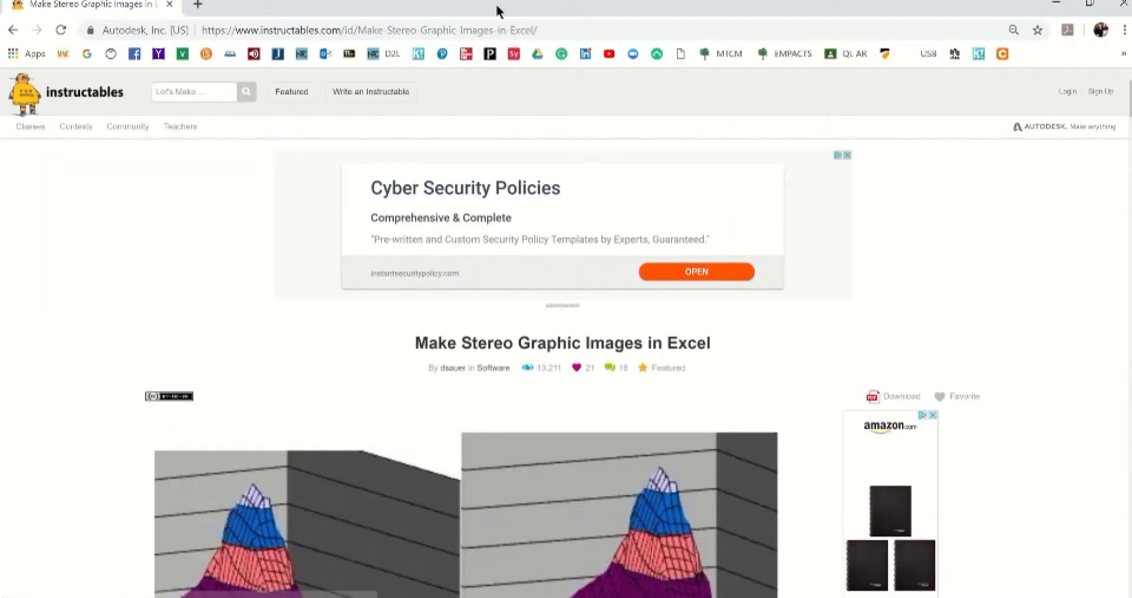
# Look through the Make Stereo Graphic Images in Excel article, including the example data table and the Select and Graph step
pyautogui.scroll(-6, 930, 317)
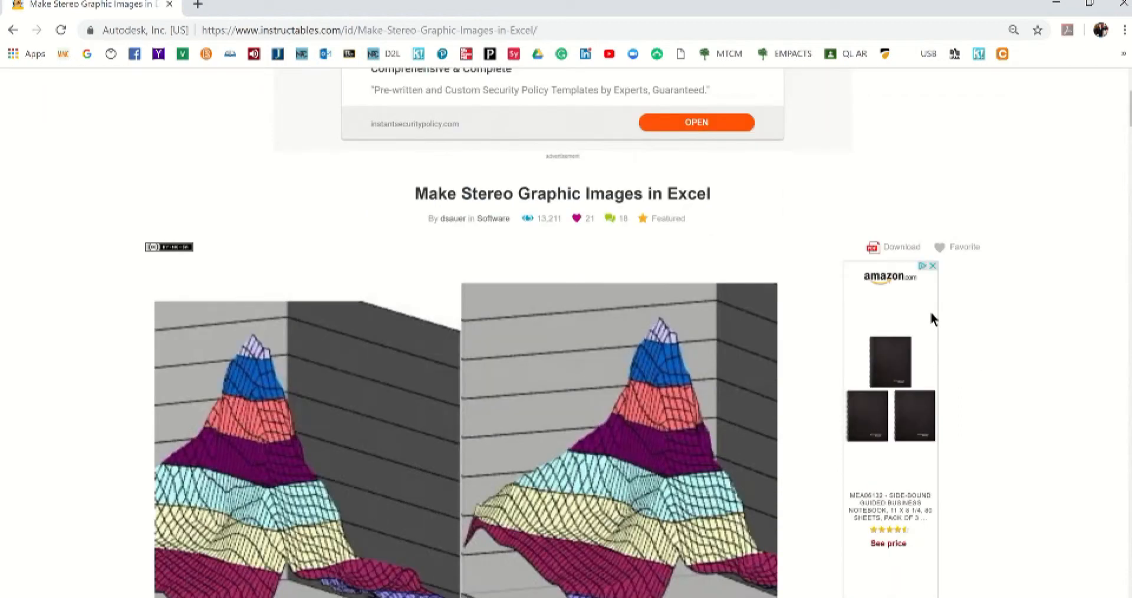
pyautogui.scroll(-7, 930, 313)
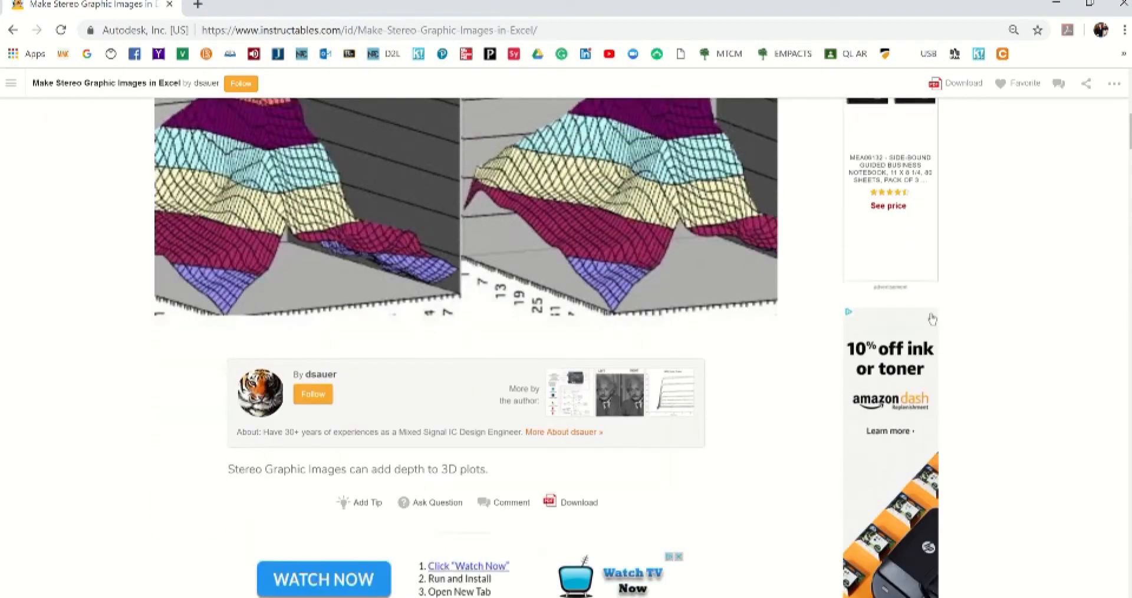
pyautogui.scroll(-2, 933, 319)
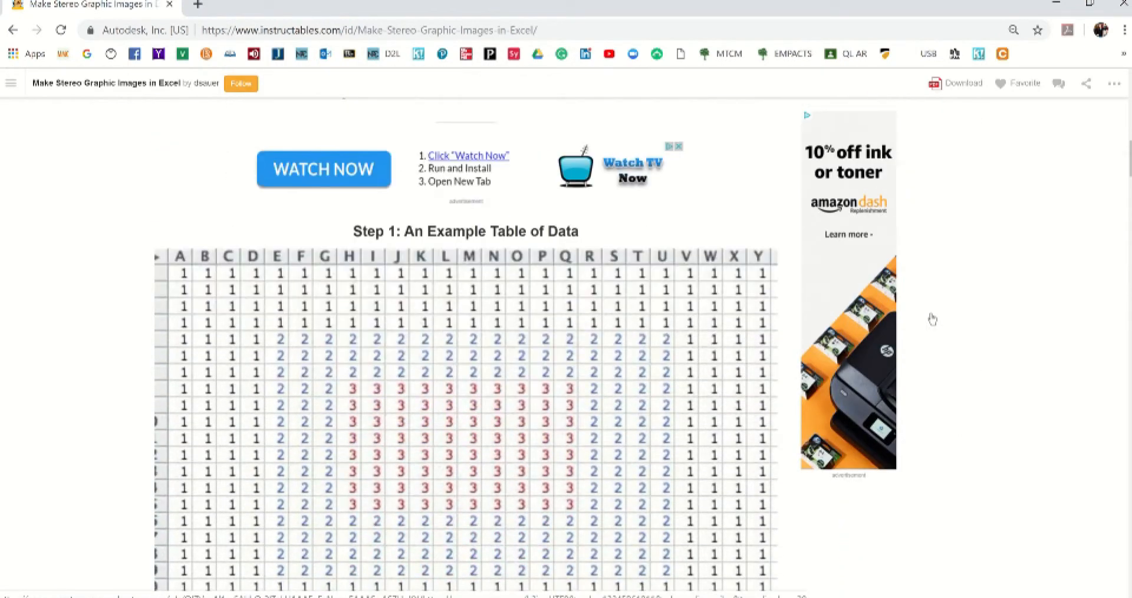
pyautogui.scroll(-3, 933, 319)
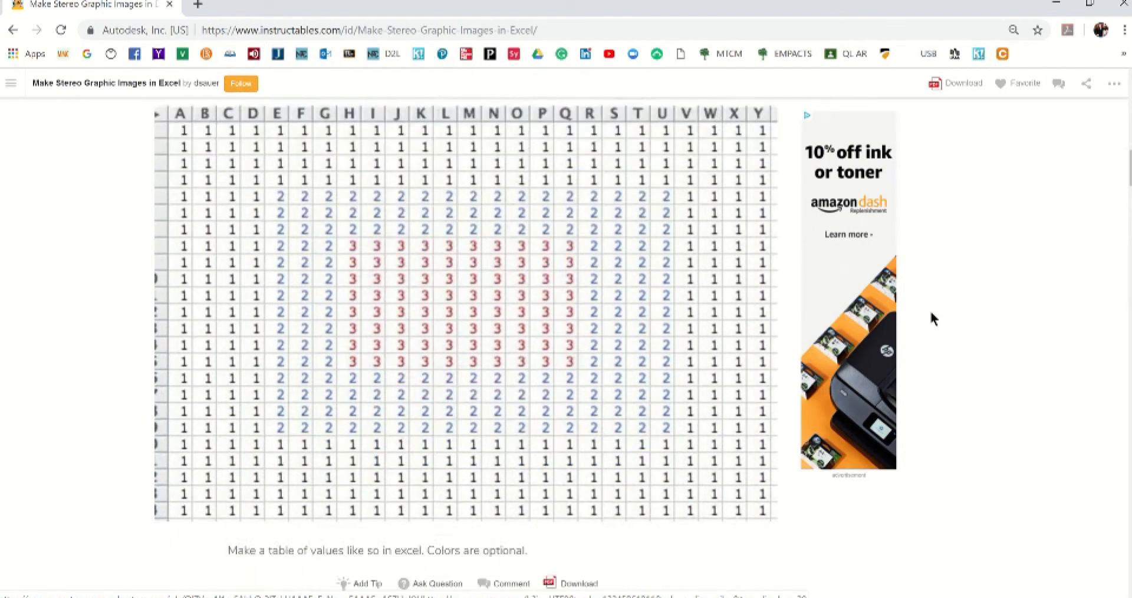
pyautogui.scroll(-1, 932, 319)
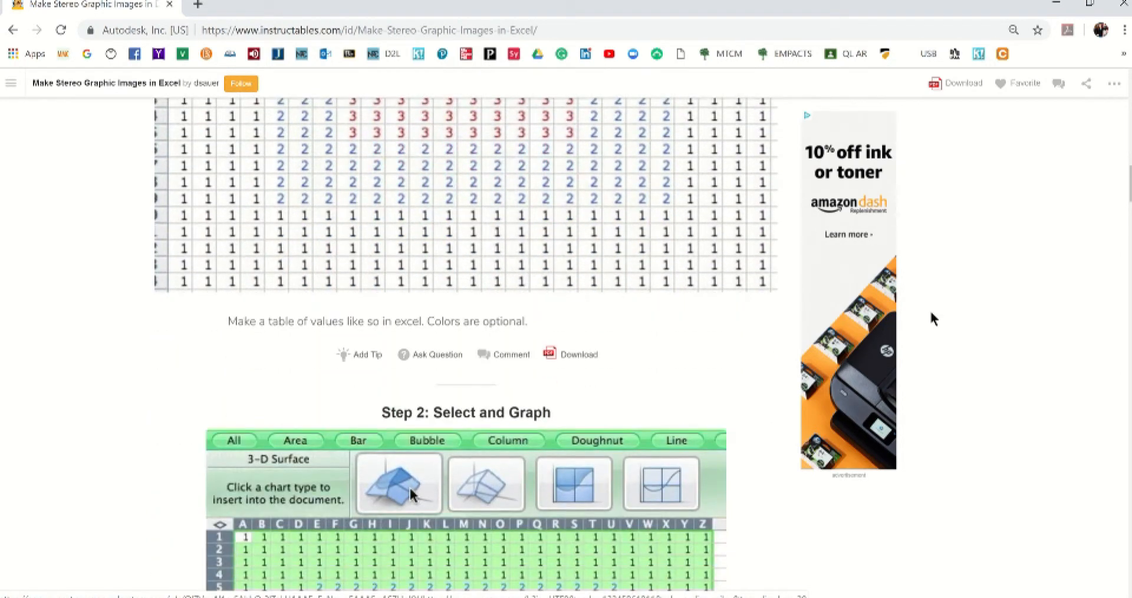
pyautogui.scroll(6, 932, 318)
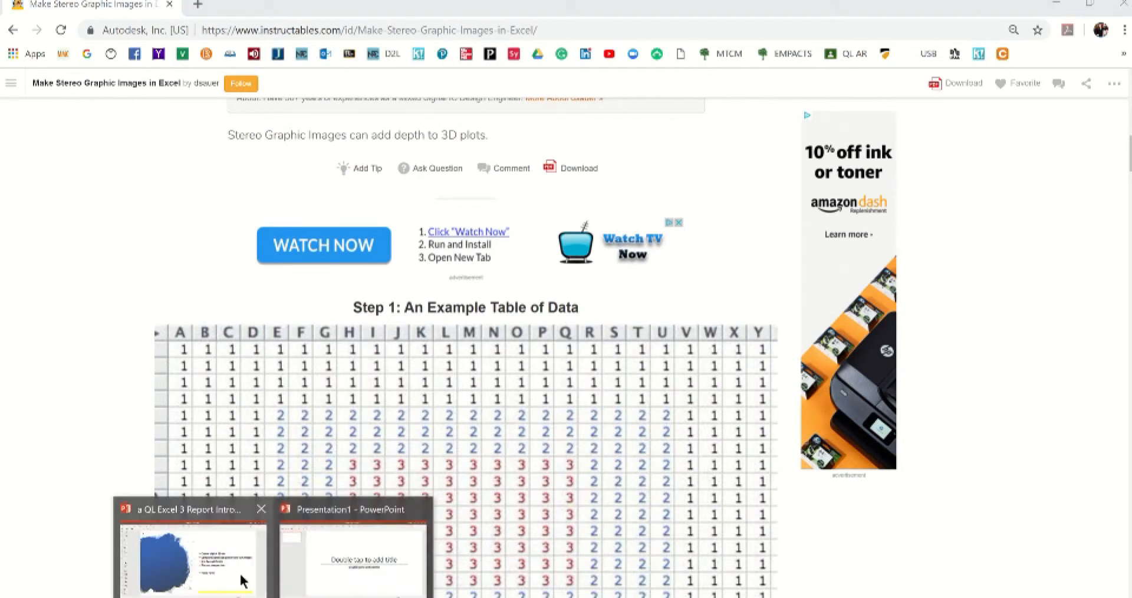
# Show the Stereographic Projection slide in the PowerPoint deck a QL Excel 3 Report Intros, and return to the Chrome article
pyautogui.click(241, 578)
pyautogui.click(43, 494)
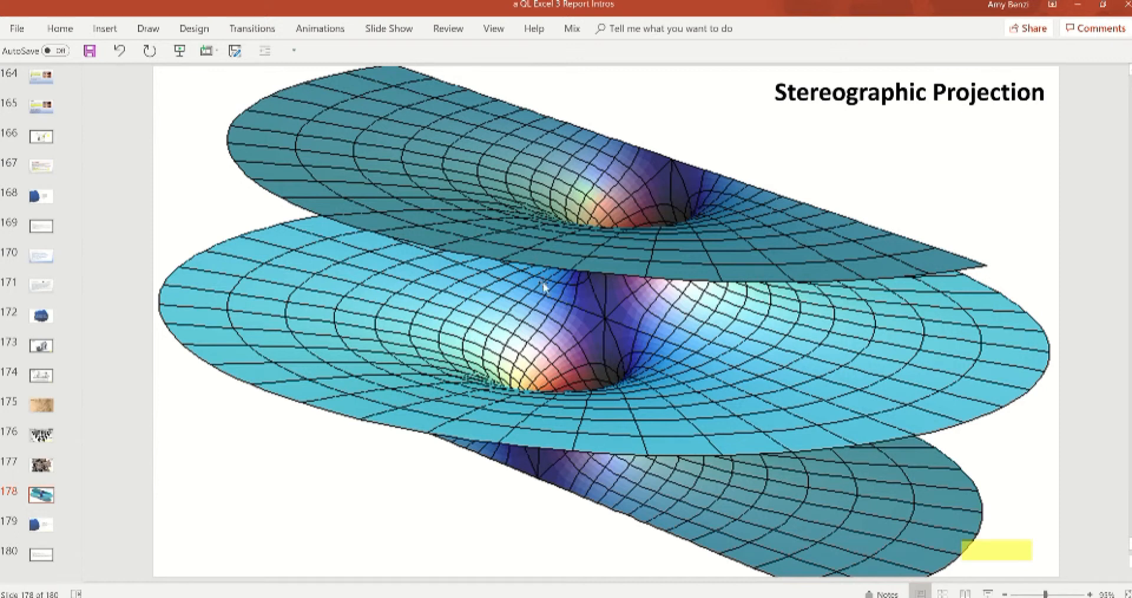
pyautogui.click(1081, 7)
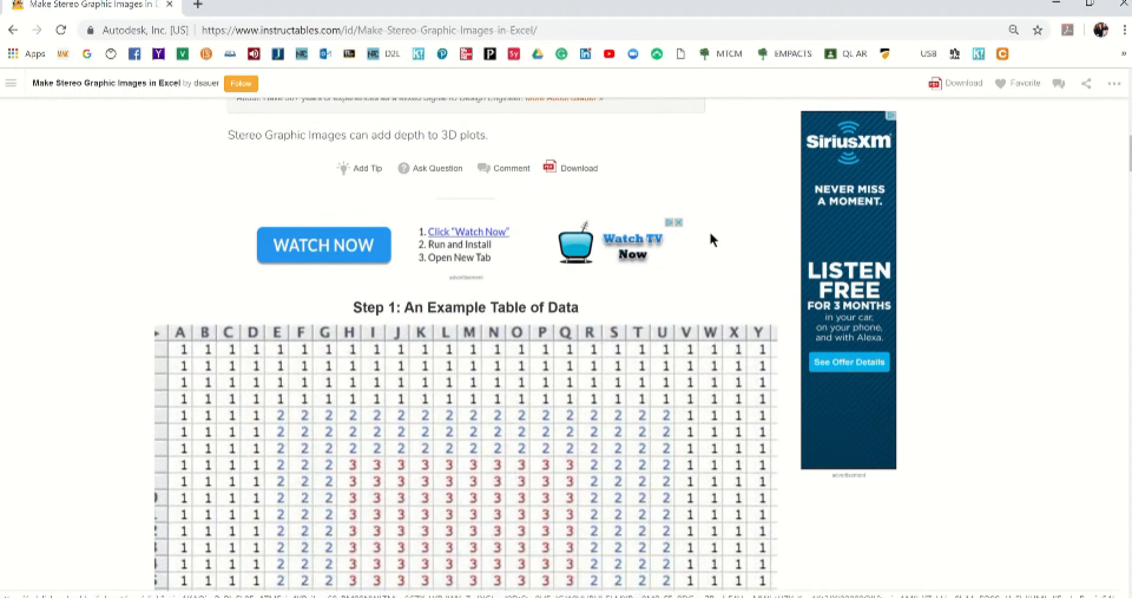
# Examine the full Step 1 example table of data in the article
pyautogui.scroll(-1, 711, 239)
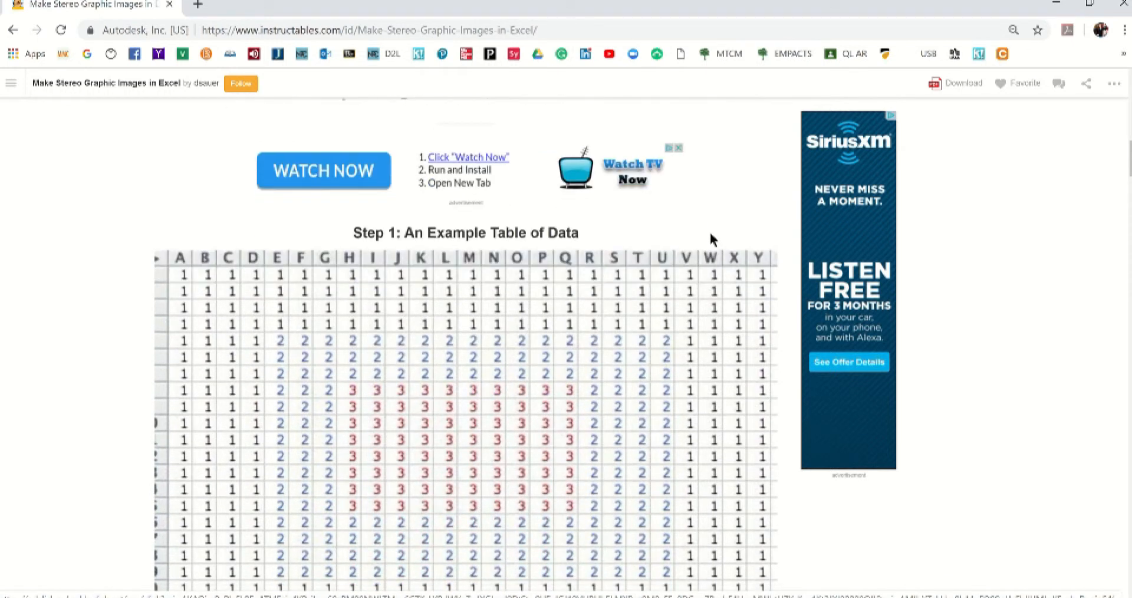
pyautogui.scroll(-1, 710, 239)
pyautogui.scroll(-1, 712, 237)
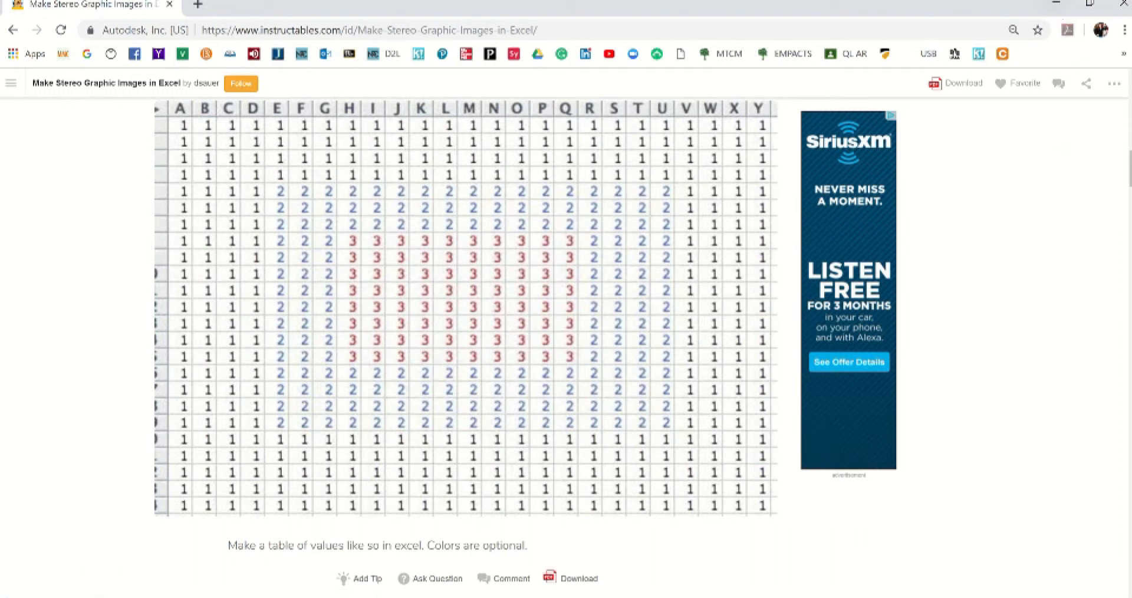
# Switch to the Excel workbook QLMR Excel 3 S2019 Video, maximize it, and examine the number patterns on the 3-D Graphs and Rotations sheet
pyautogui.click(237, 596)
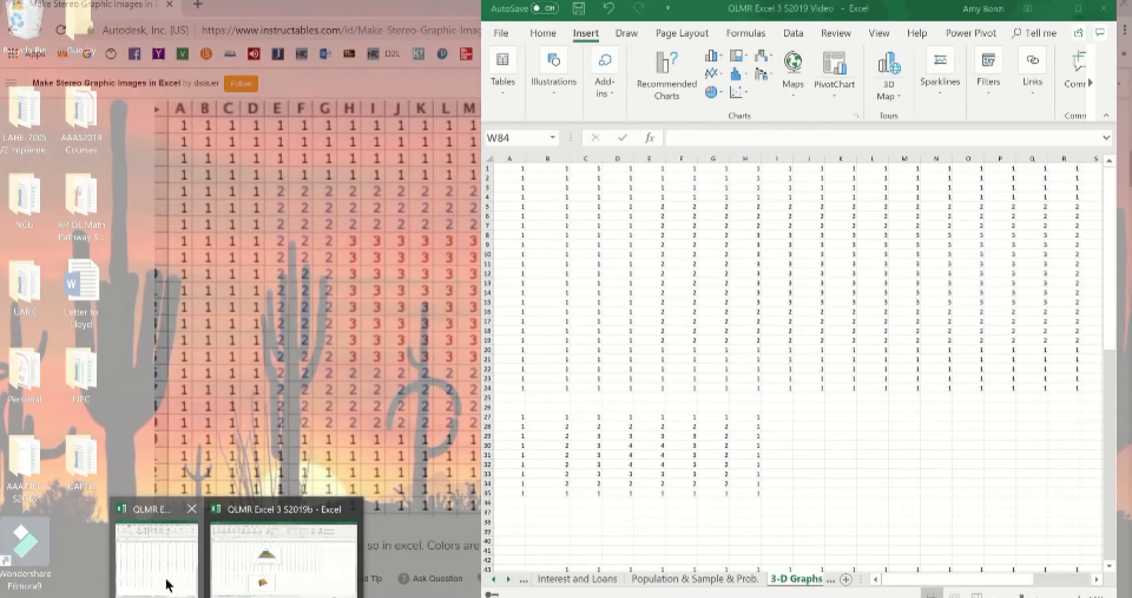
pyautogui.click(167, 584)
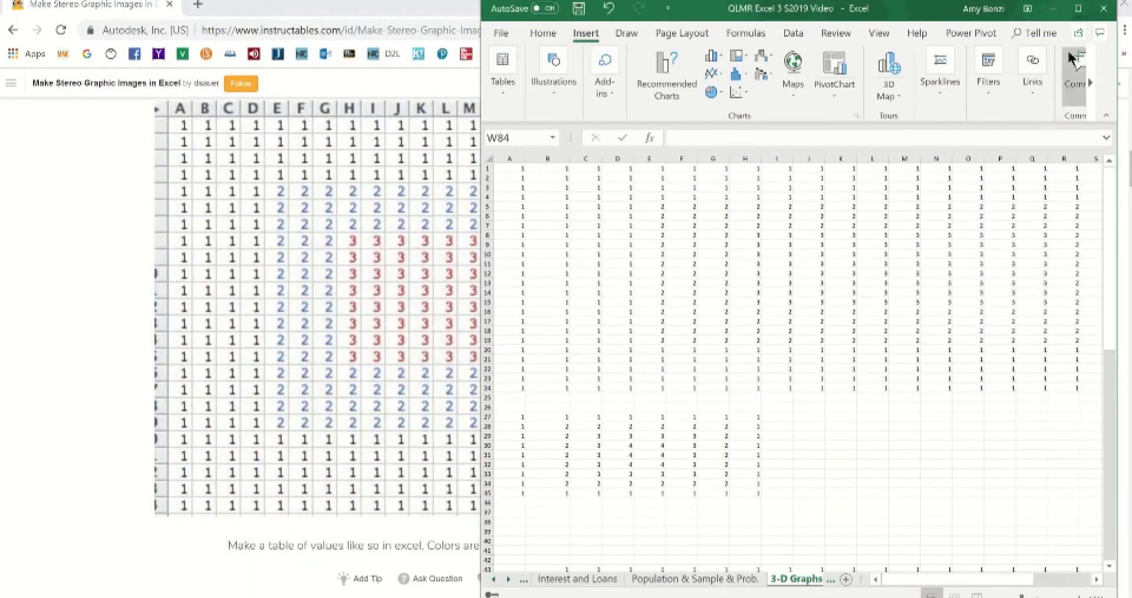
pyautogui.click(1078, 10)
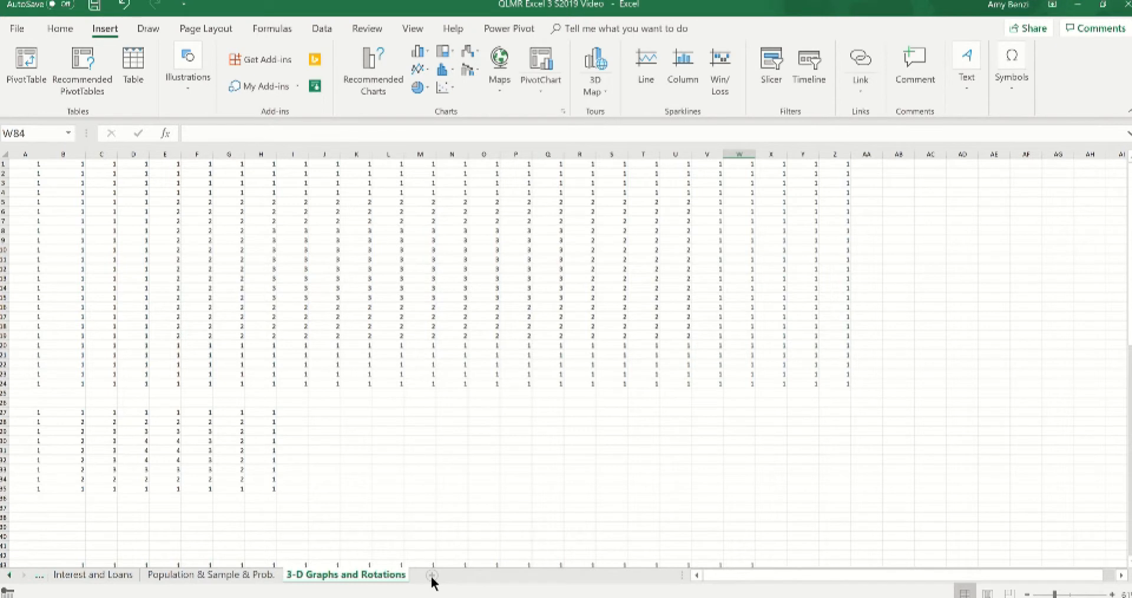
pyautogui.scroll(-6, 467, 454)
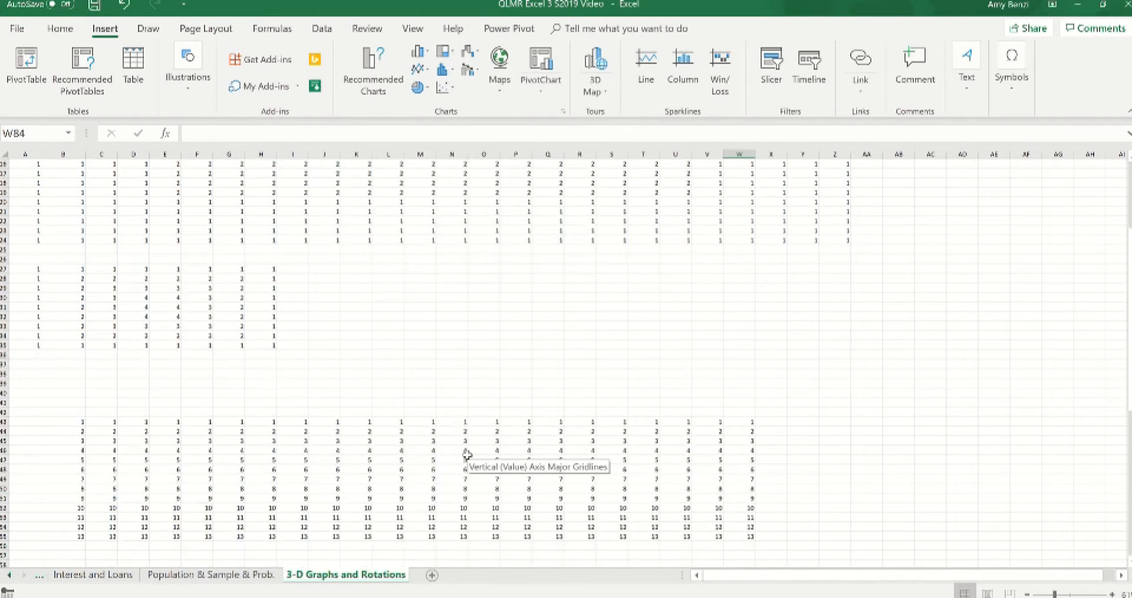
pyautogui.scroll(6, 468, 454)
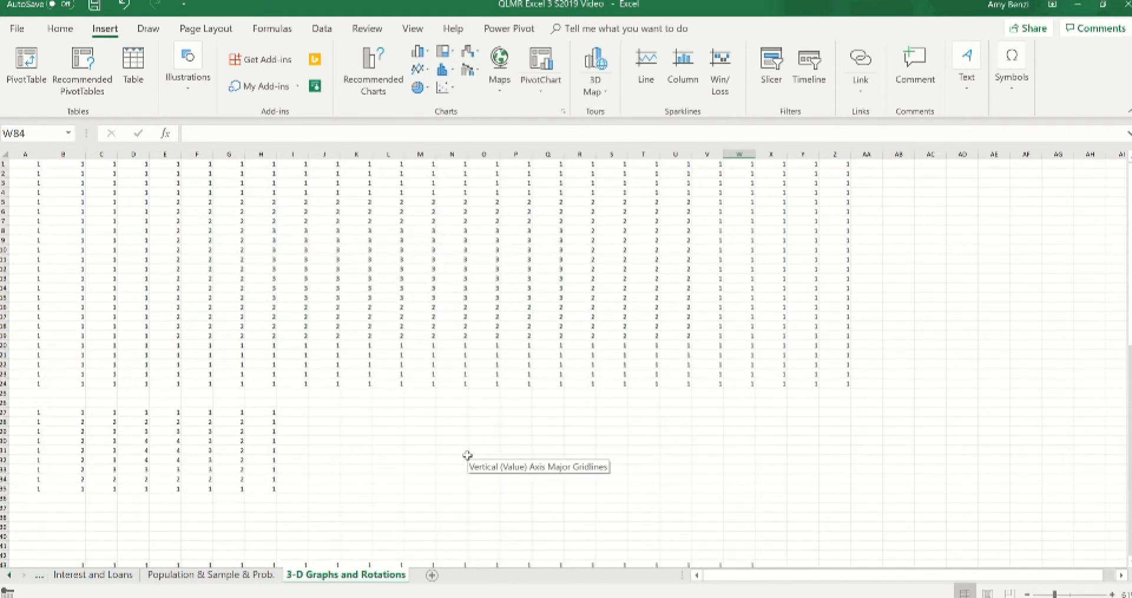
# Add a new worksheet and fill the range A1:S25 with the value 1
pyautogui.click(433, 576)
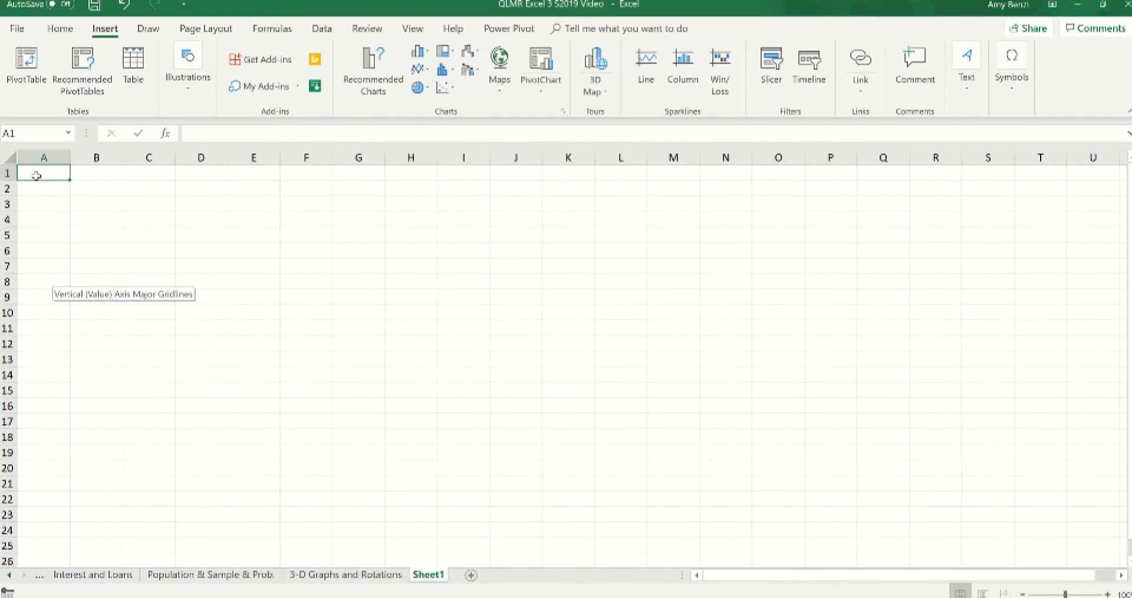
pyautogui.write('1')
pyautogui.click(76, 214)
pyautogui.click(62, 174)
pyautogui.moveTo(69, 181); pyautogui.dragTo(986, 534)
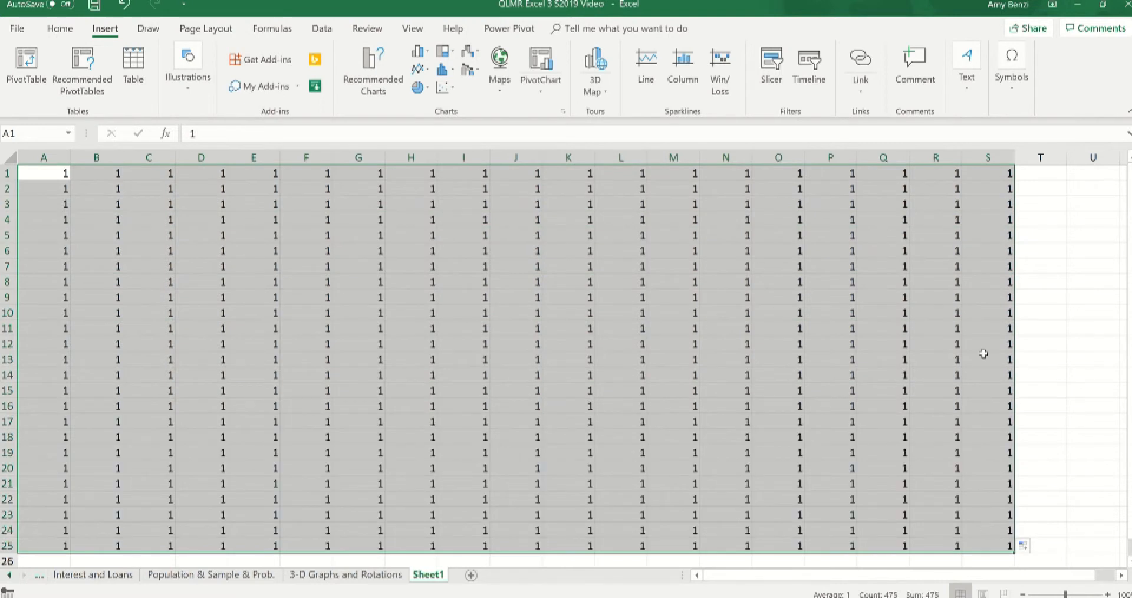
pyautogui.click(1027, 344)
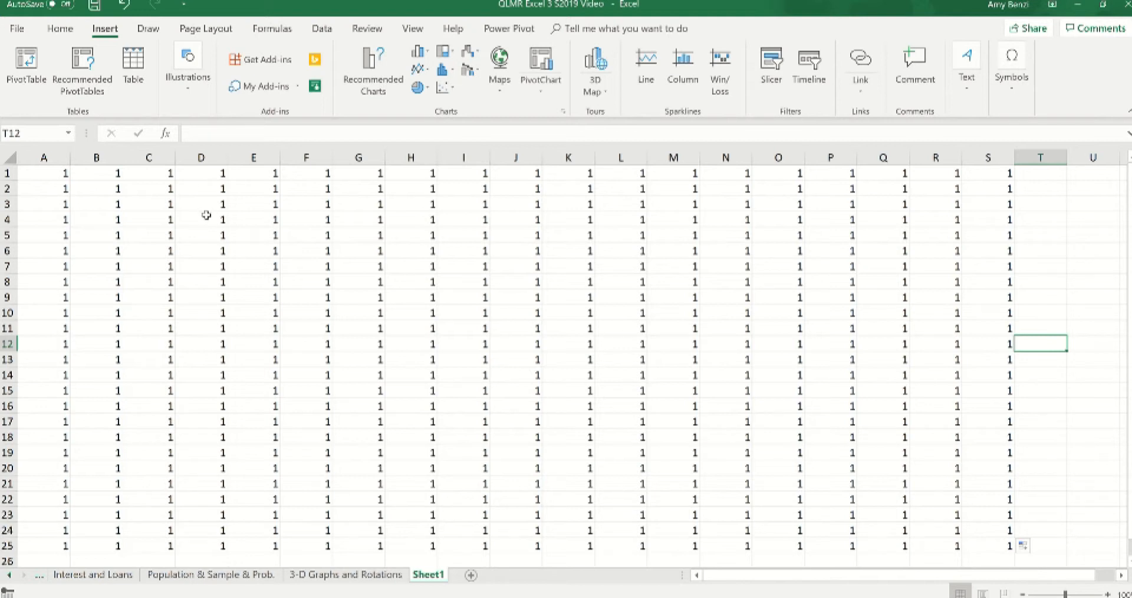
# Select the inner block D4:P22 and enter 2 in its first cell, D4
pyautogui.moveTo(206, 219); pyautogui.dragTo(649, 497)
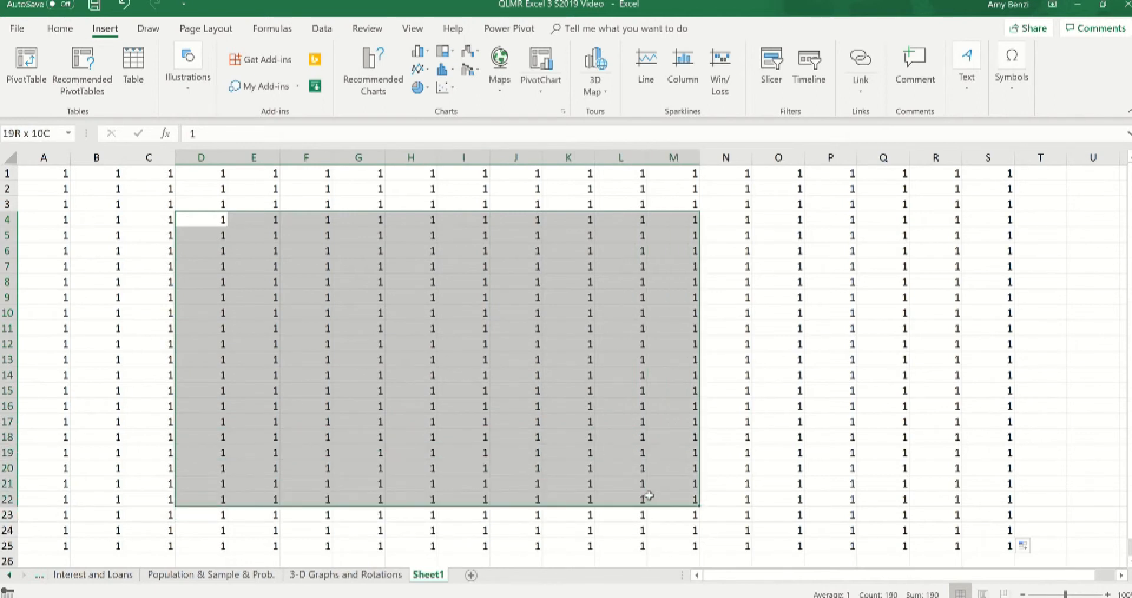
pyautogui.moveTo(649, 497); pyautogui.dragTo(267, 236)
pyautogui.moveTo(418, 340); pyautogui.dragTo(835, 505)
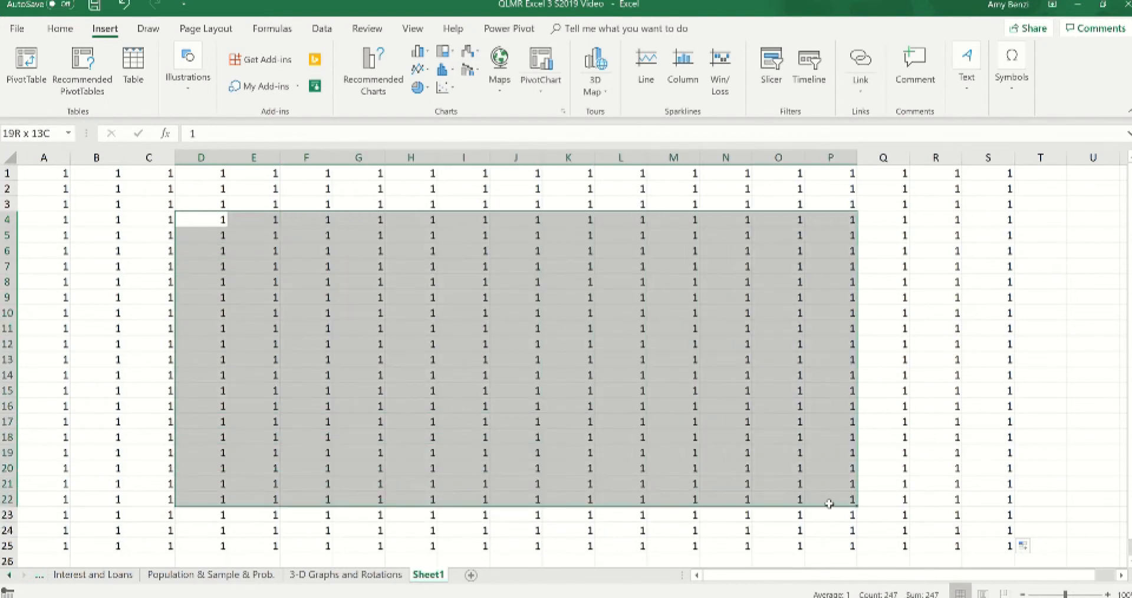
pyautogui.moveTo(829, 503); pyautogui.dragTo(829, 506)
pyautogui.write('2')
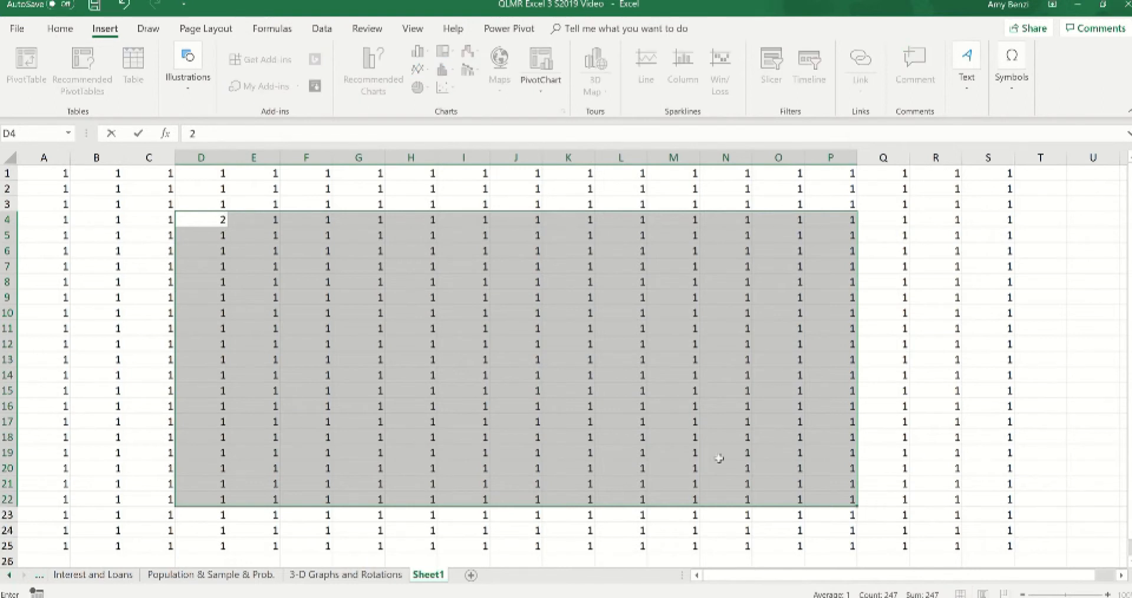
pyautogui.click(442, 344)
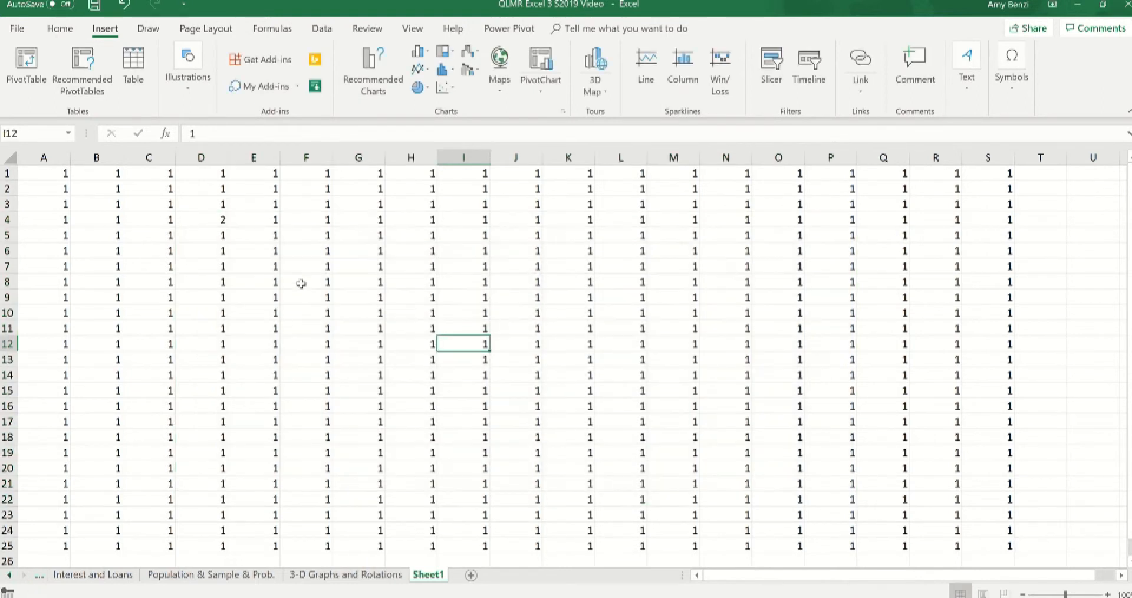
# Give cell D4 a yellow fill color
pyautogui.click(210, 220)
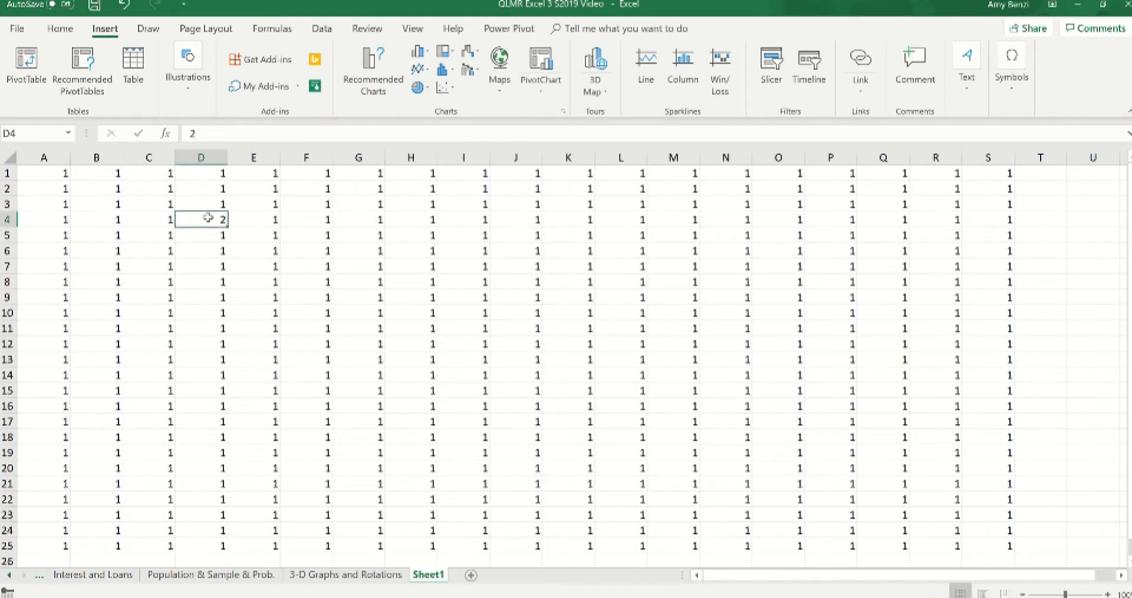
pyautogui.click(59, 31)
pyautogui.click(250, 86)
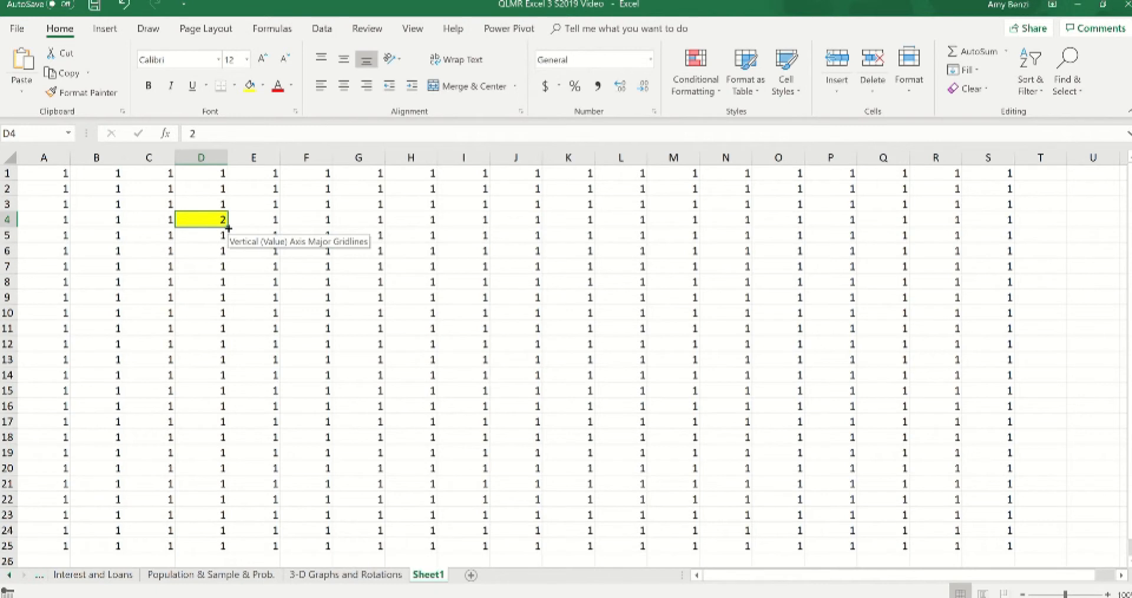
# Copy the yellow 2 from D4 across to column P and down through row 22
pyautogui.moveTo(229, 227); pyautogui.dragTo(867, 349)
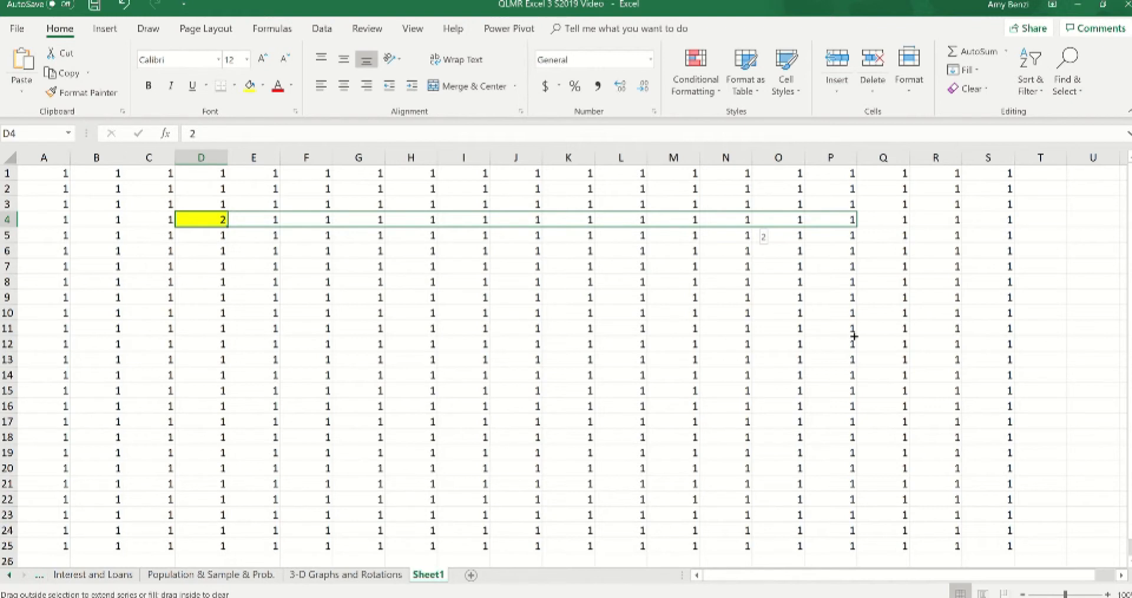
pyautogui.moveTo(854, 336); pyautogui.dragTo(850, 329)
pyautogui.moveTo(855, 225); pyautogui.dragTo(858, 502)
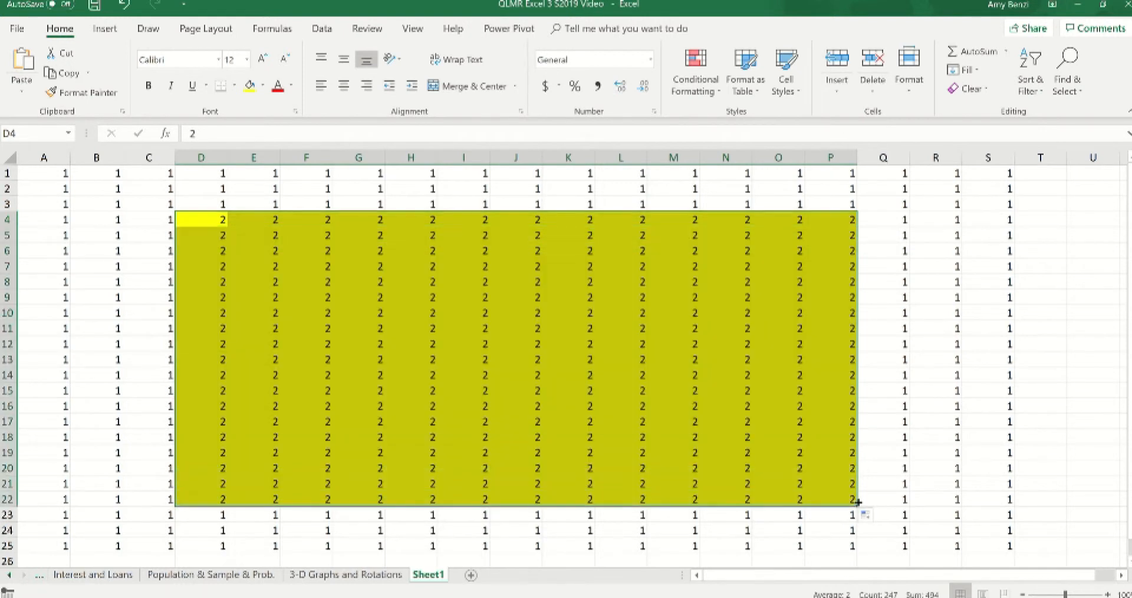
pyautogui.click(611, 359)
# Apply borders around every cell of the yellow block D4:P22
pyautogui.moveTo(220, 220); pyautogui.dragTo(826, 496)
pyautogui.click(234, 89)
pyautogui.click(254, 212)
pyautogui.click(339, 298)
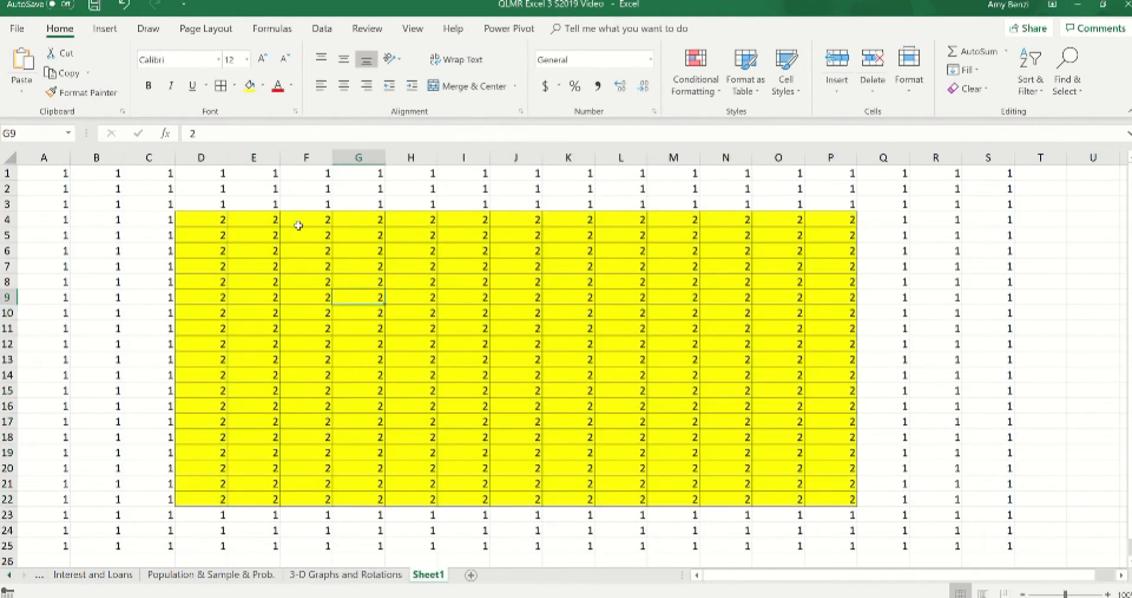
# Change the fill of cell G7 inside the yellow block to a light color
pyautogui.click(303, 267)
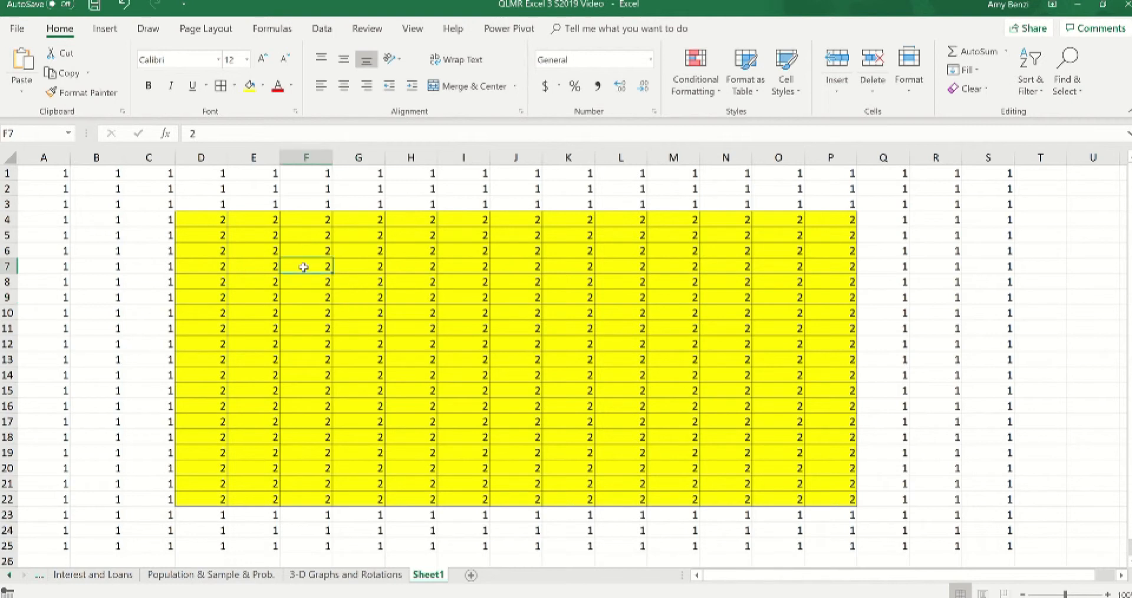
pyautogui.click(355, 269)
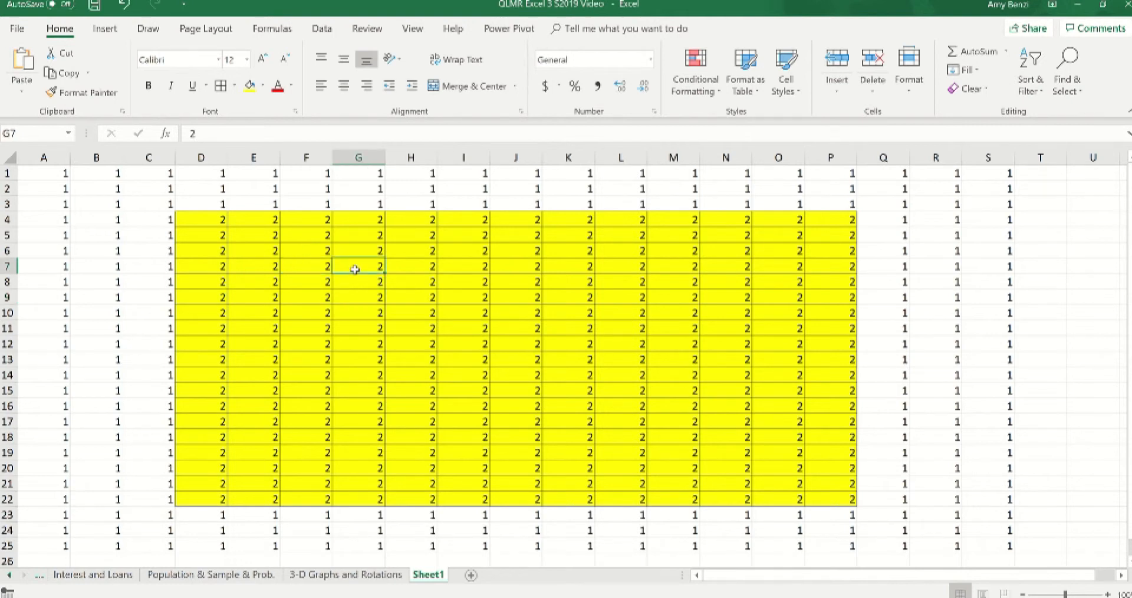
pyautogui.click(263, 86)
pyautogui.click(346, 135)
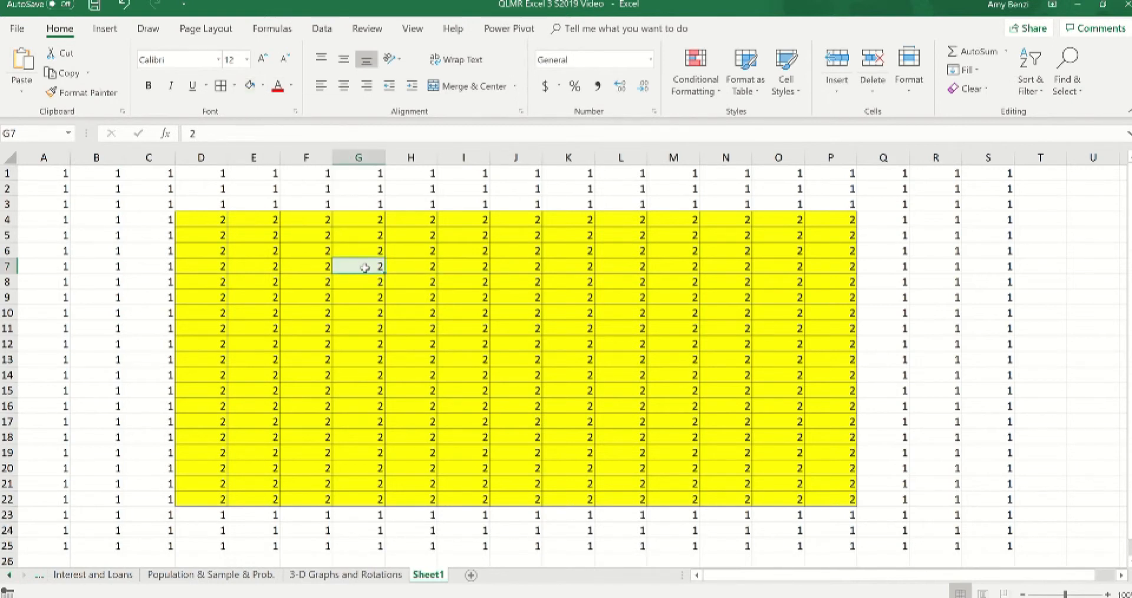
# Enter 3 in cell G7 and copy it across to column M and down through row 19
pyautogui.write('3')
pyautogui.moveTo(385, 274); pyautogui.dragTo(700, 458)
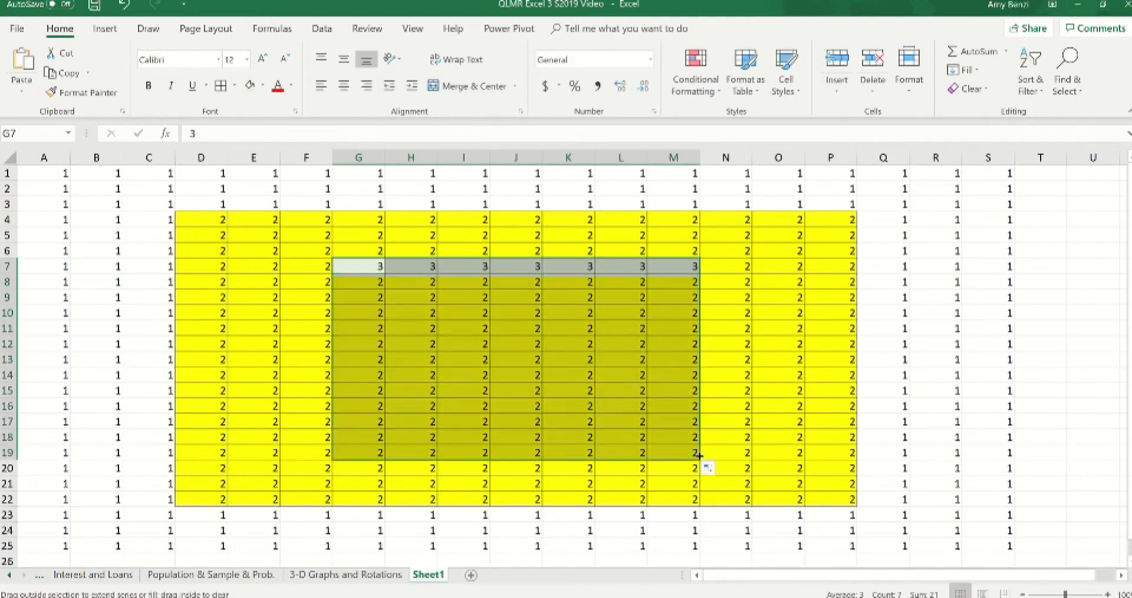
pyautogui.click(484, 380)
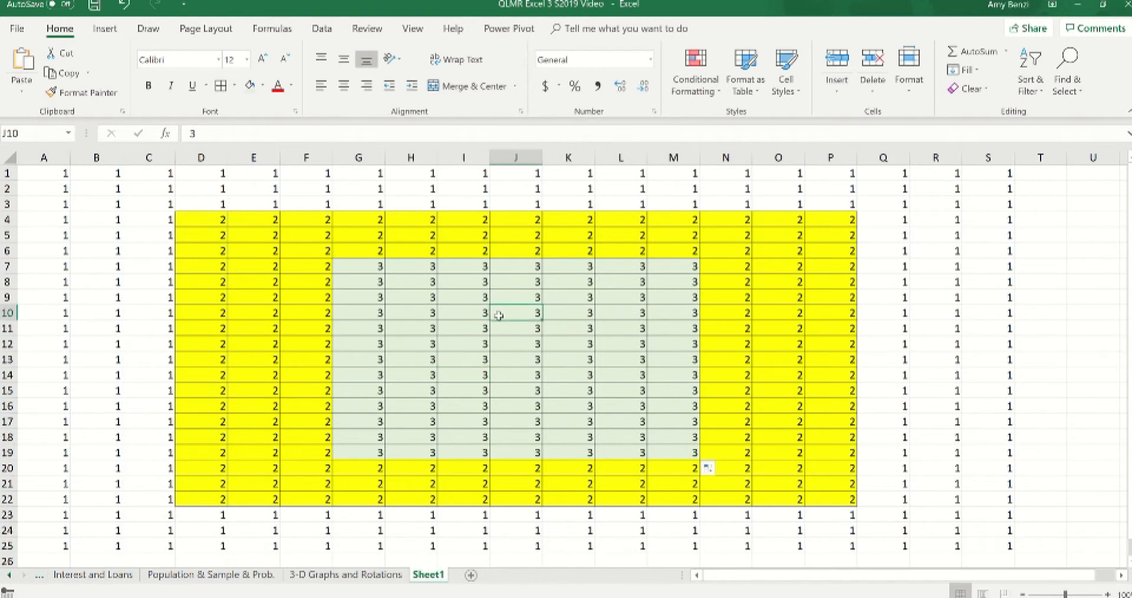
# Enter 4 in cell J10 and fill the cell with the standard light blue color
pyautogui.write('4')
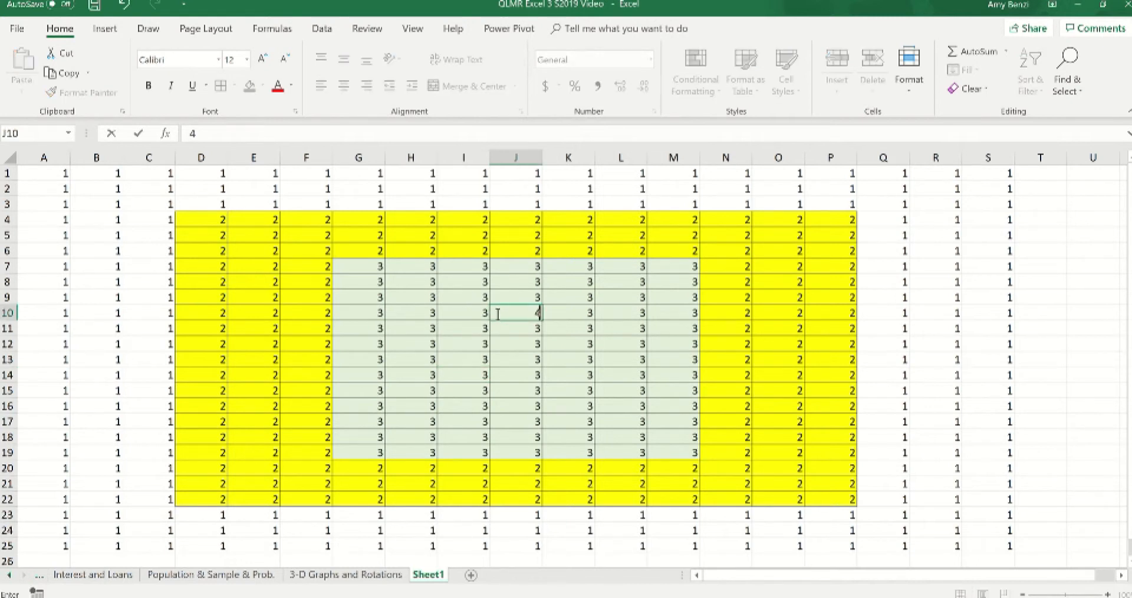
pyautogui.press('Return')
pyautogui.click(523, 313)
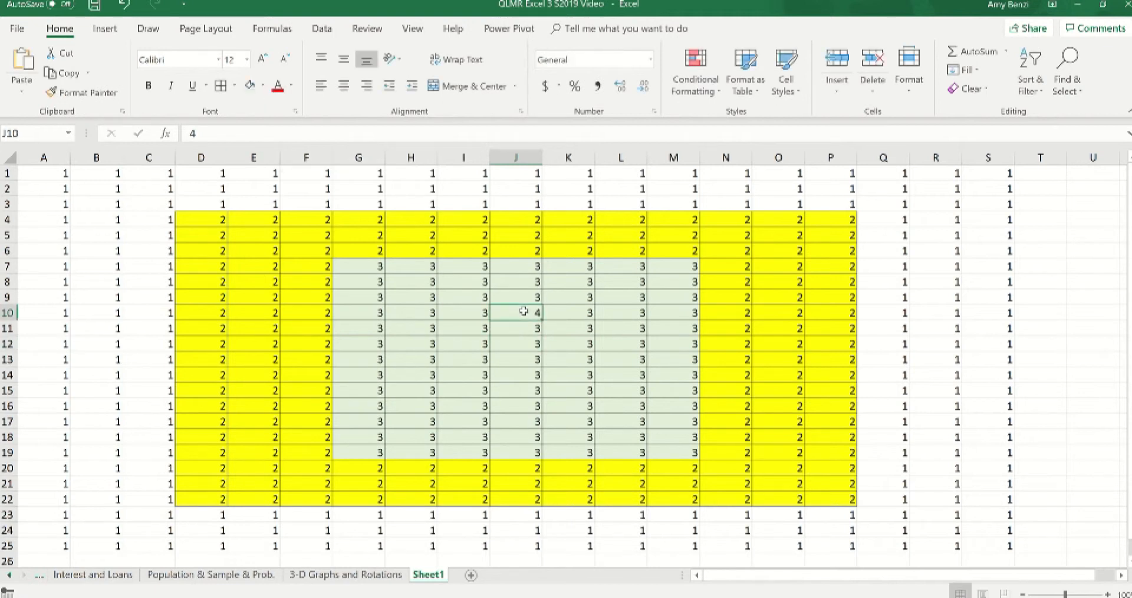
pyautogui.click(263, 85)
pyautogui.click(335, 134)
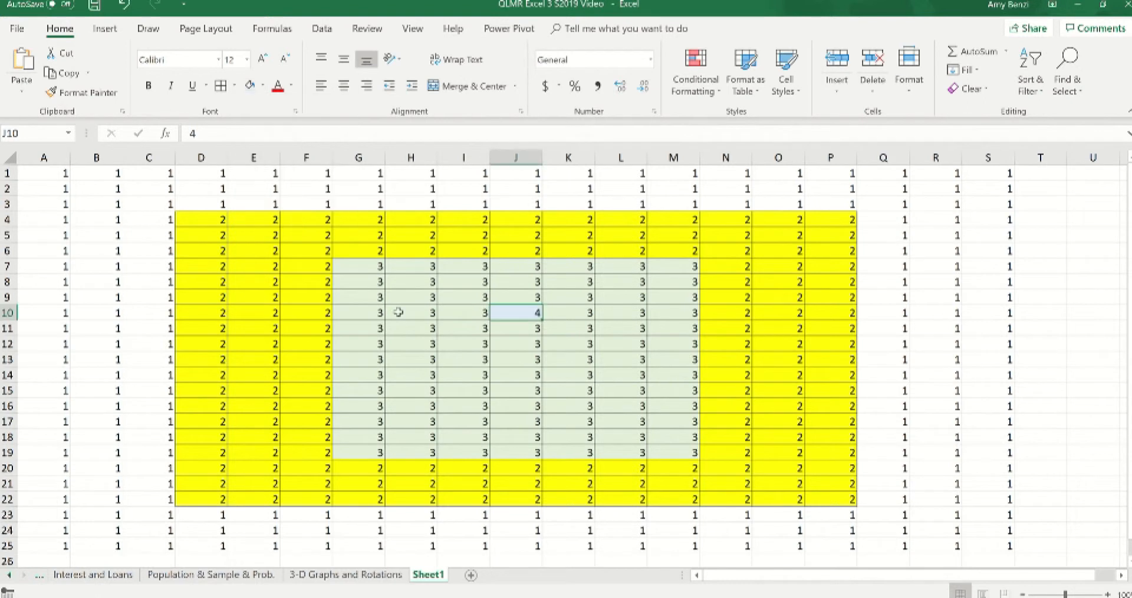
pyautogui.click(263, 88)
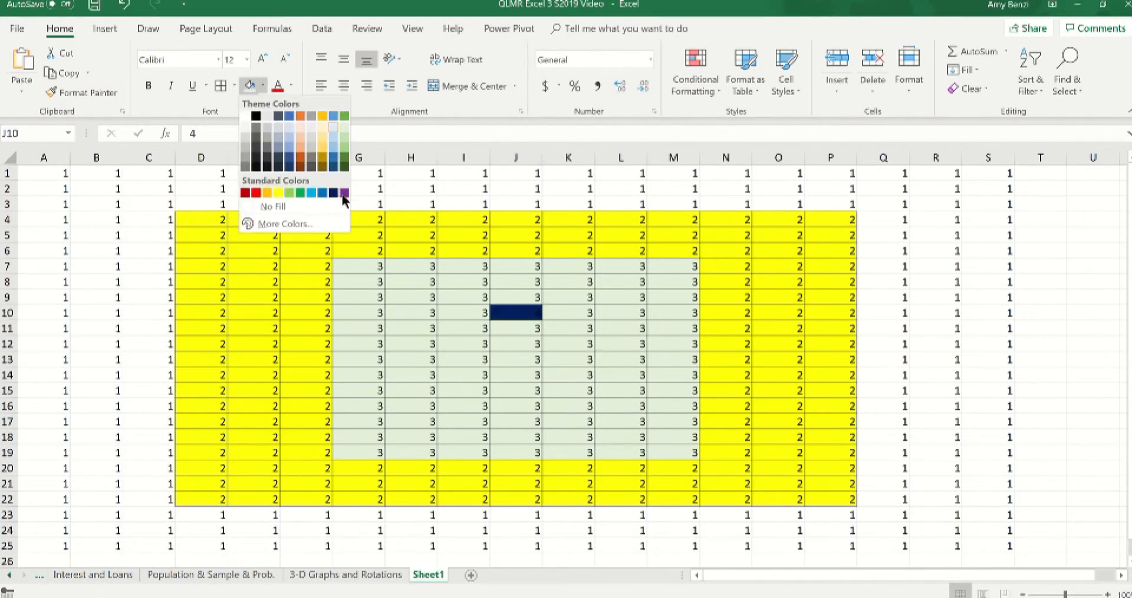
pyautogui.click(310, 193)
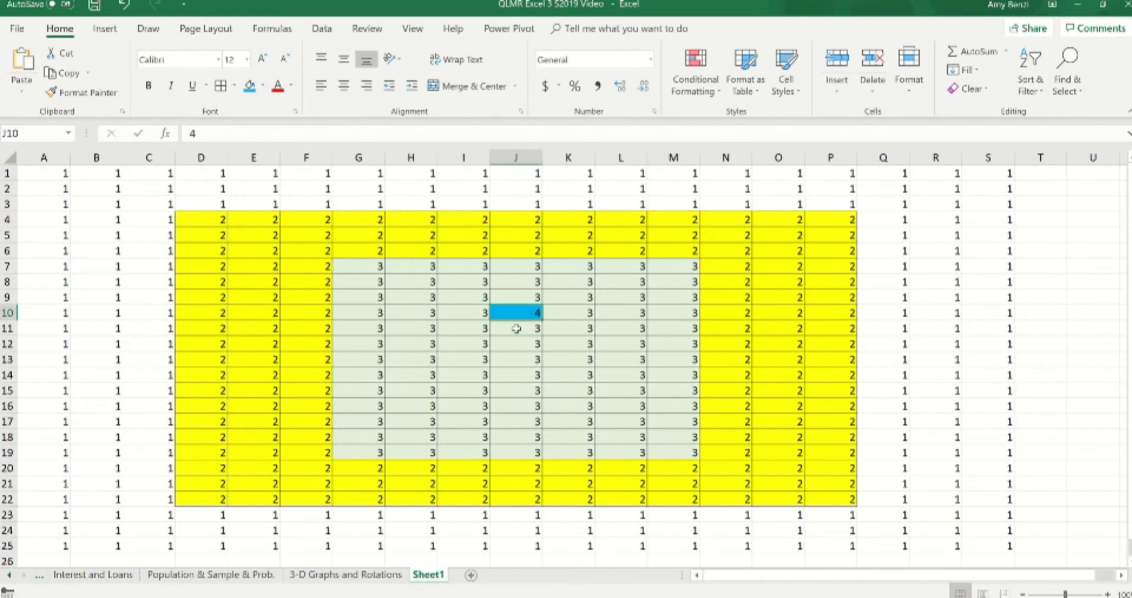
# Copy the blue 4 from J10 down column J through row 16
pyautogui.moveTo(546, 319); pyautogui.dragTo(562, 320)
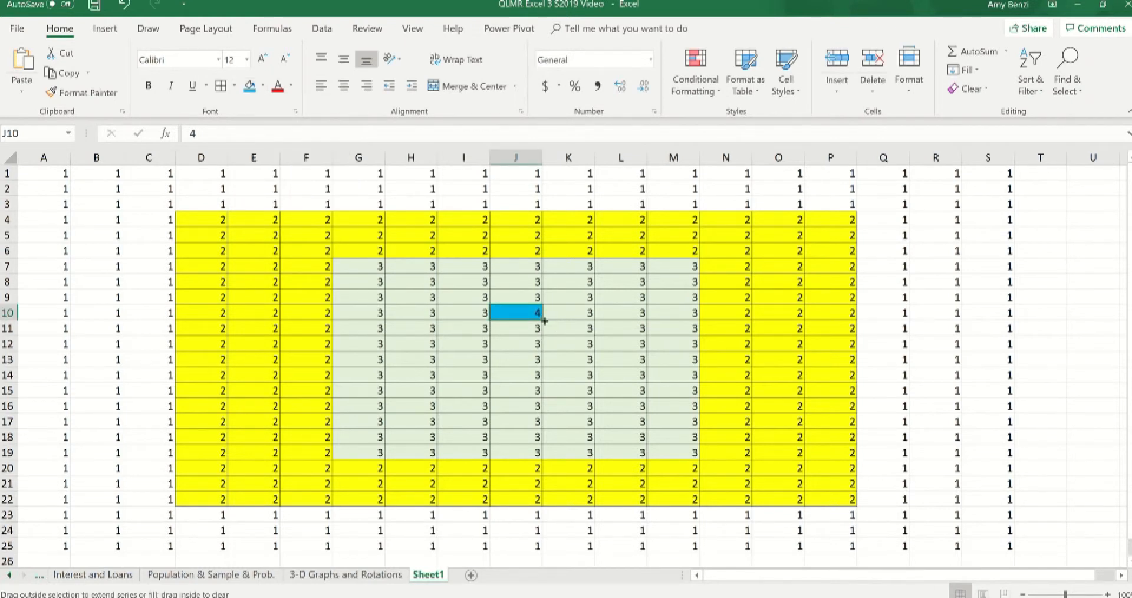
pyautogui.moveTo(541, 325); pyautogui.dragTo(539, 413)
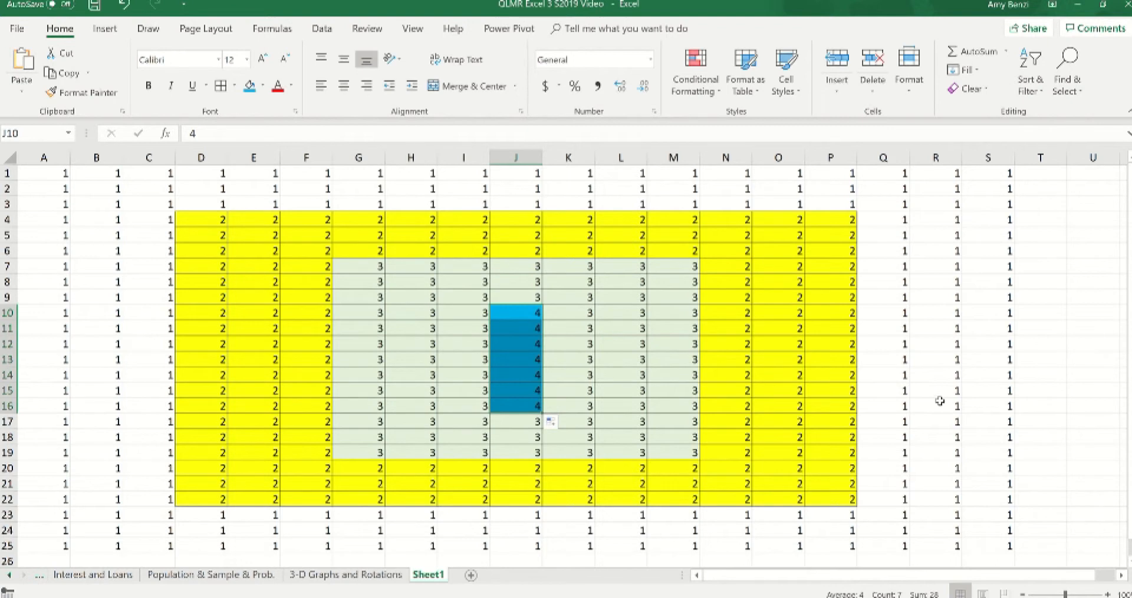
pyautogui.click(1077, 407)
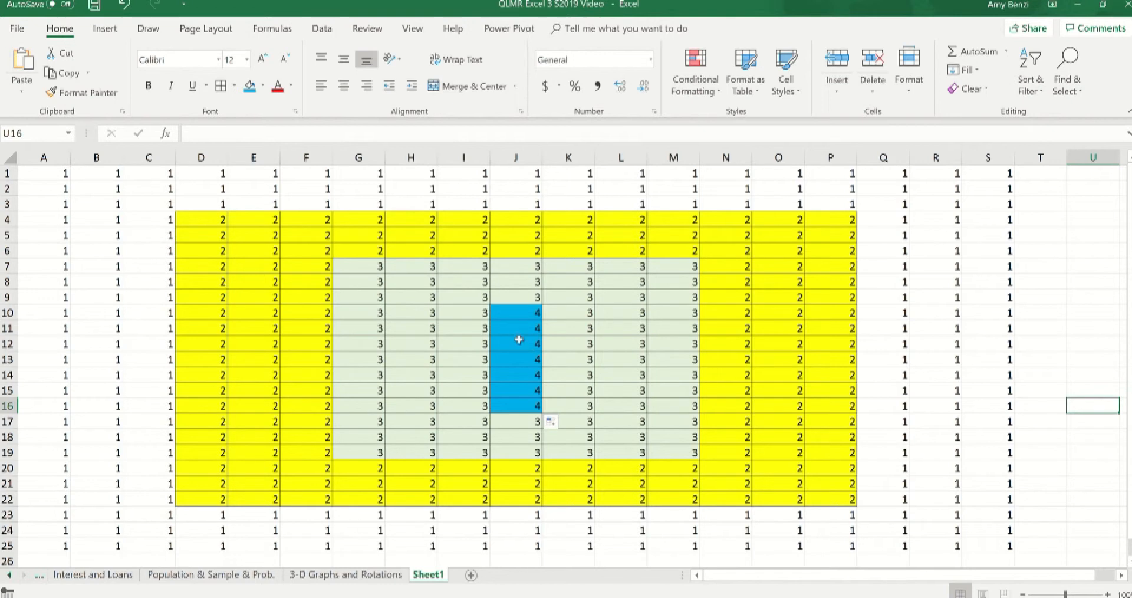
# Insert a 3-D Surface chart based on the whole number block A1:S25
pyautogui.moveTo(46, 174); pyautogui.dragTo(987, 550)
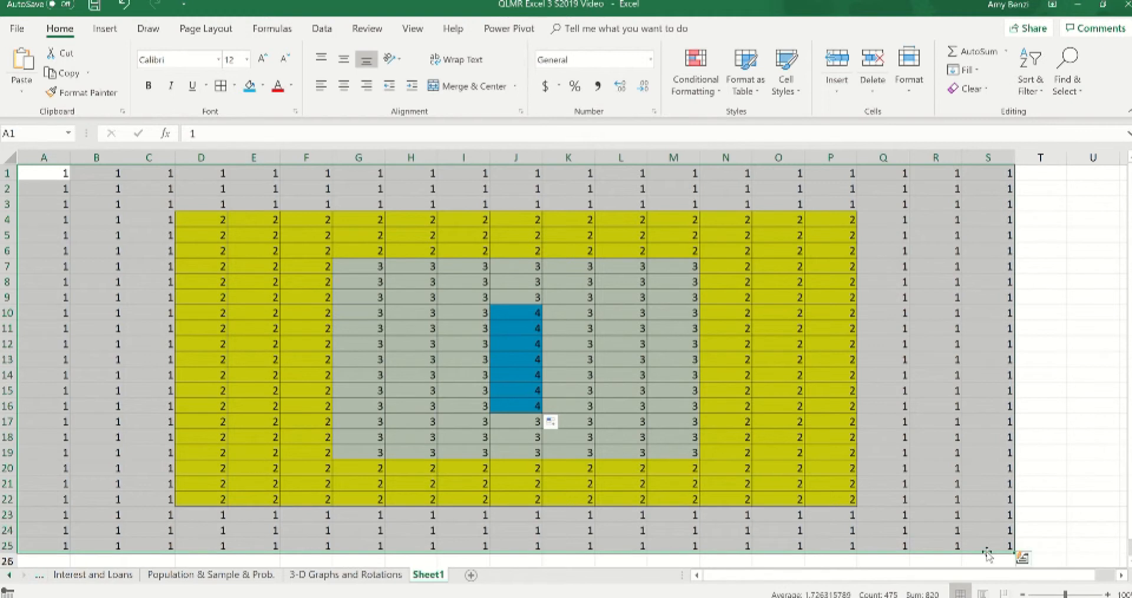
pyautogui.click(102, 32)
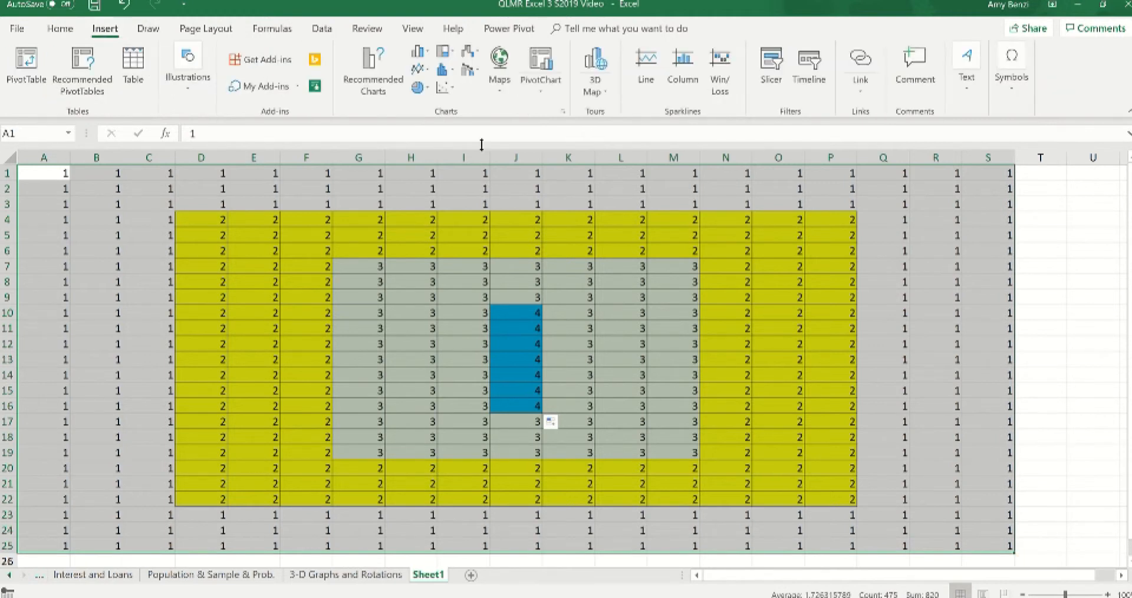
pyautogui.click(443, 88)
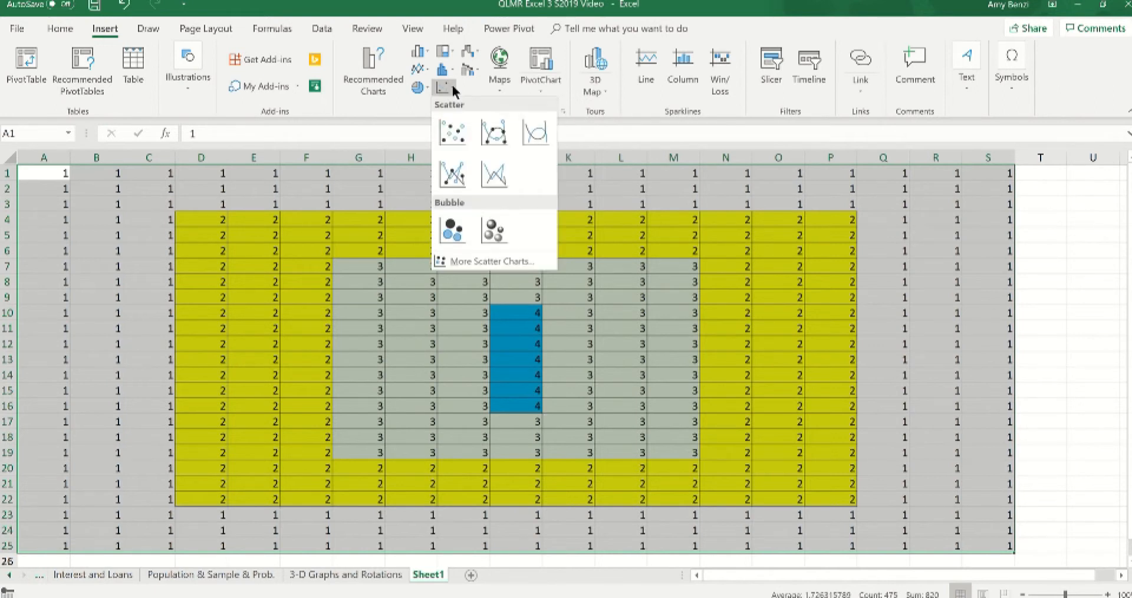
pyautogui.click(481, 267)
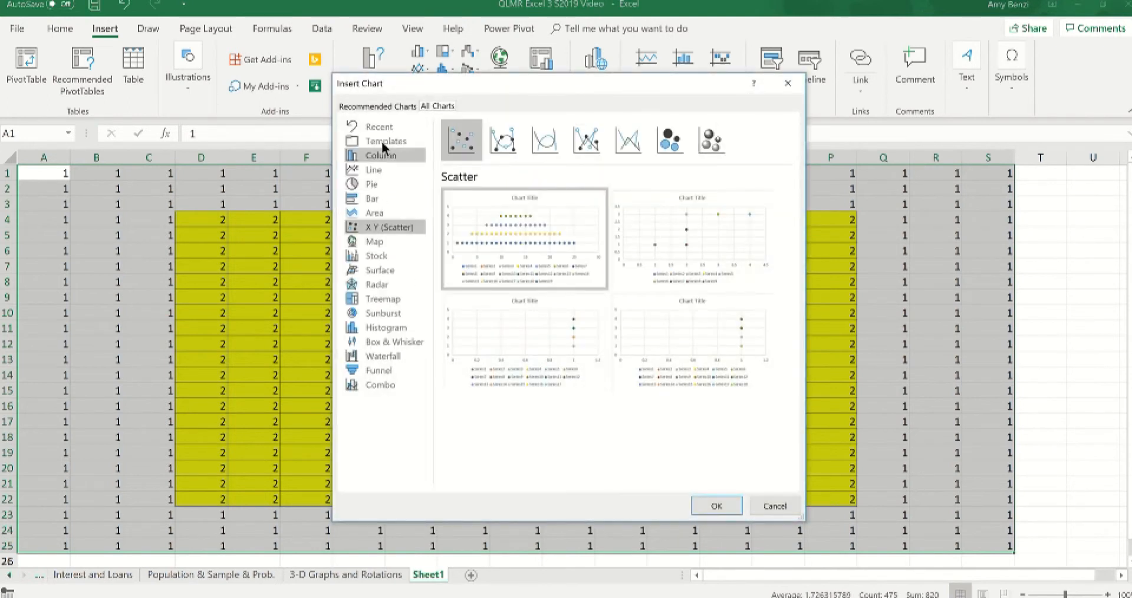
pyautogui.click(389, 274)
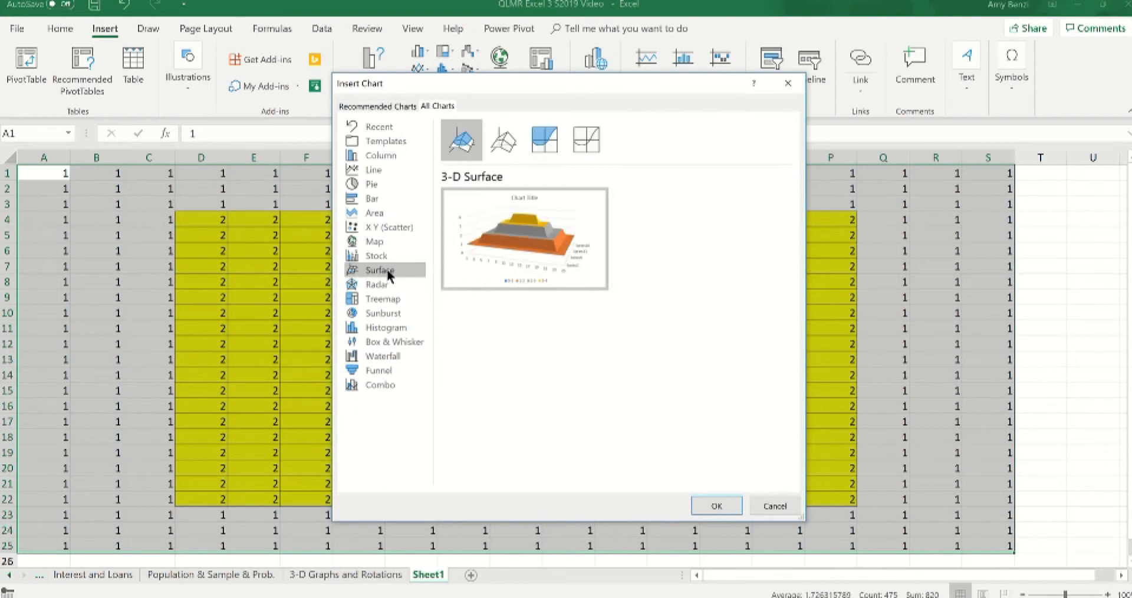
pyautogui.click(716, 507)
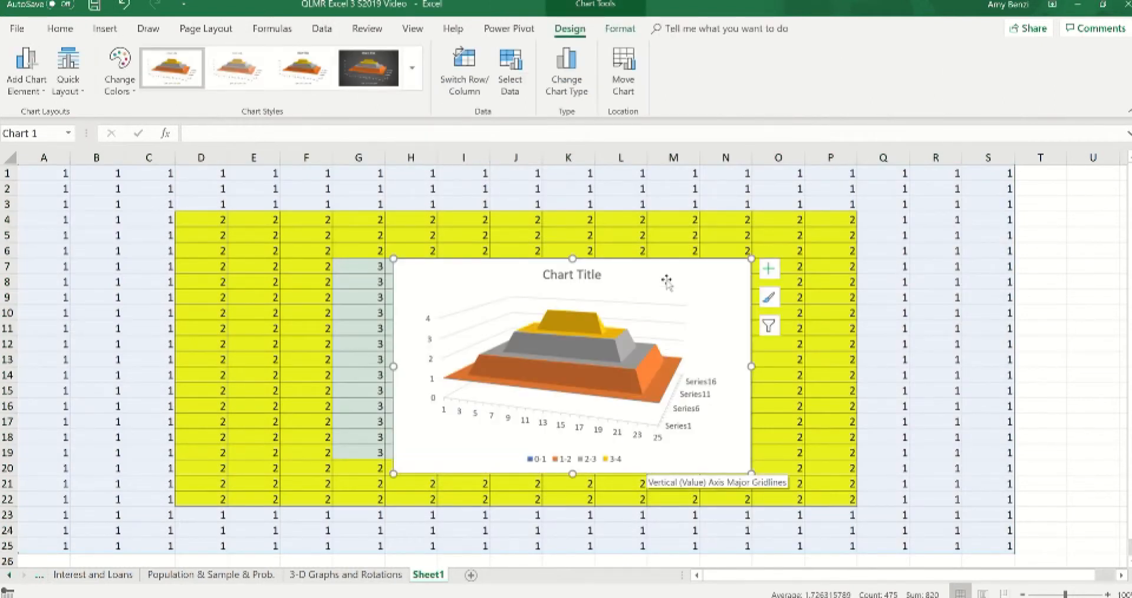
# Move the surface chart so that it covers roughly columns E to K, starting at row 4
pyautogui.moveTo(655, 263)
pyautogui.mouseDown()
pyautogui.moveTo(672, 230)
pyautogui.moveTo(738, 215)
pyautogui.moveTo(695, 227)
pyautogui.mouseUp()
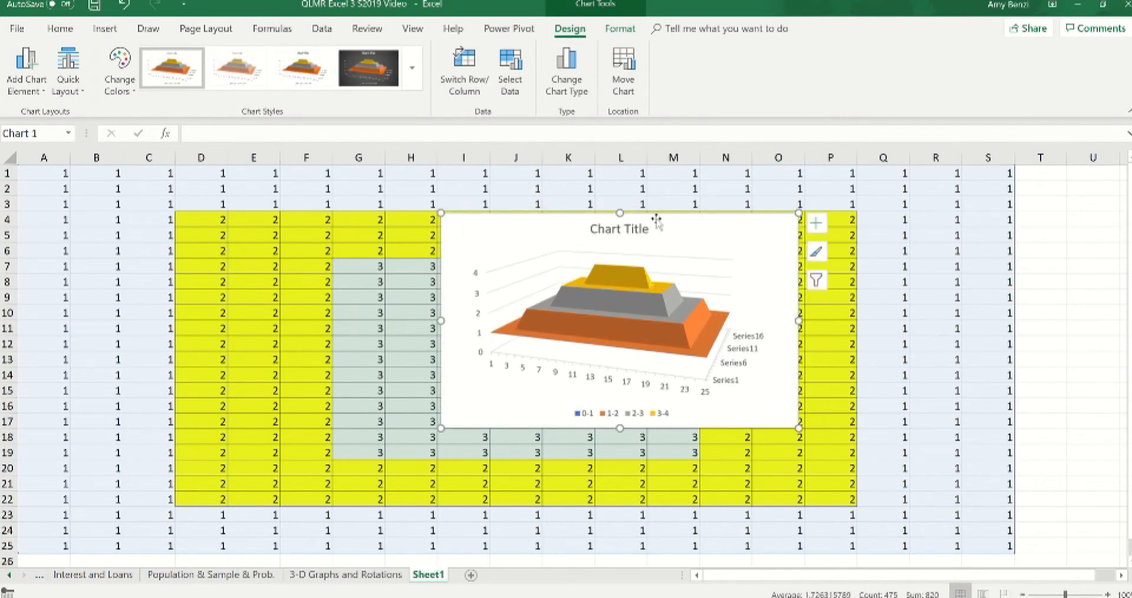
pyautogui.moveTo(658, 215); pyautogui.dragTo(664, 216)
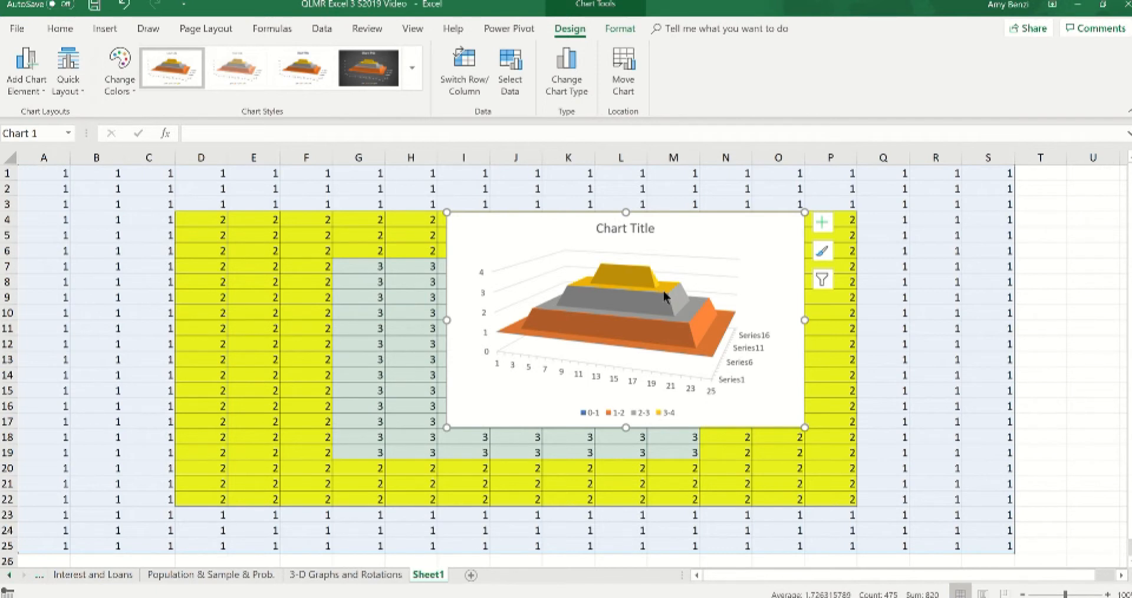
pyautogui.moveTo(678, 226); pyautogui.dragTo(465, 229)
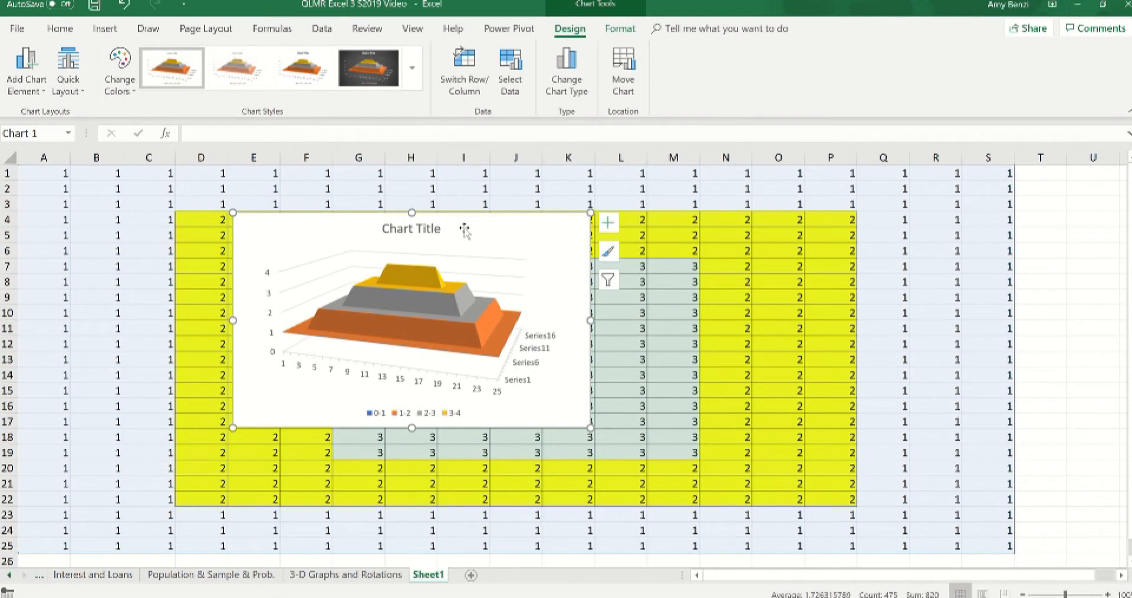
# Open the 3-D Rotation settings for the surface chart's chart area
pyautogui.rightClick(465, 230)
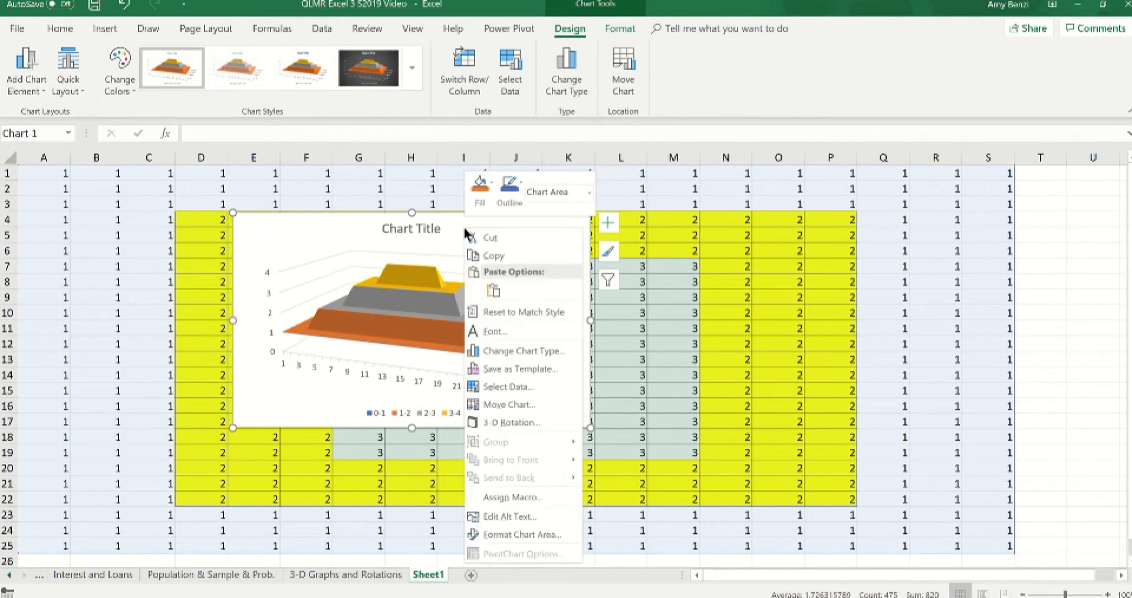
pyautogui.click(344, 232)
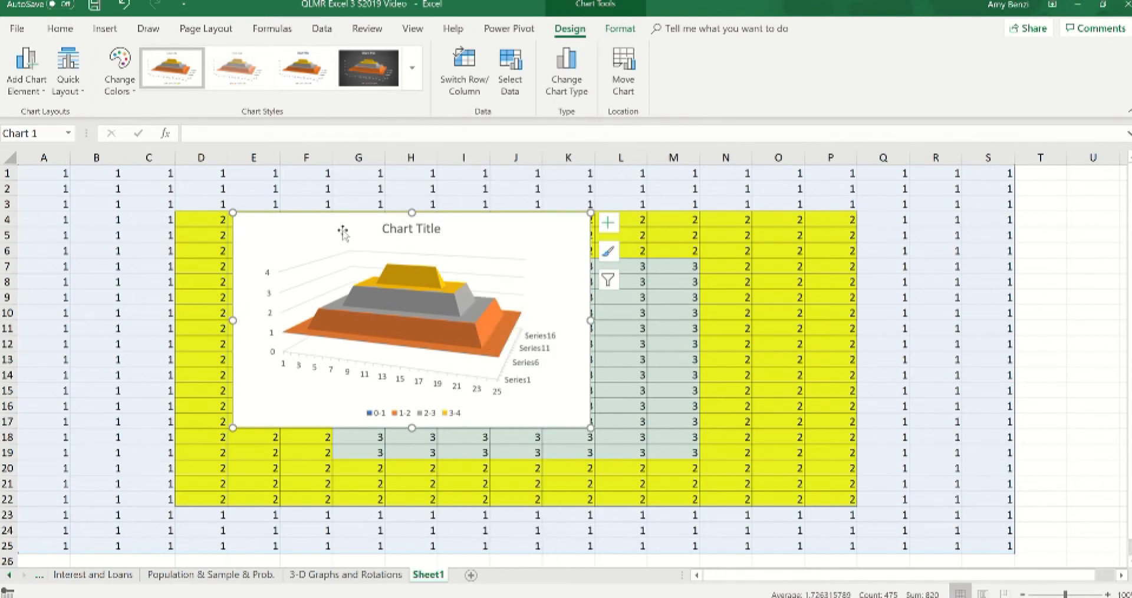
pyautogui.rightClick(342, 232)
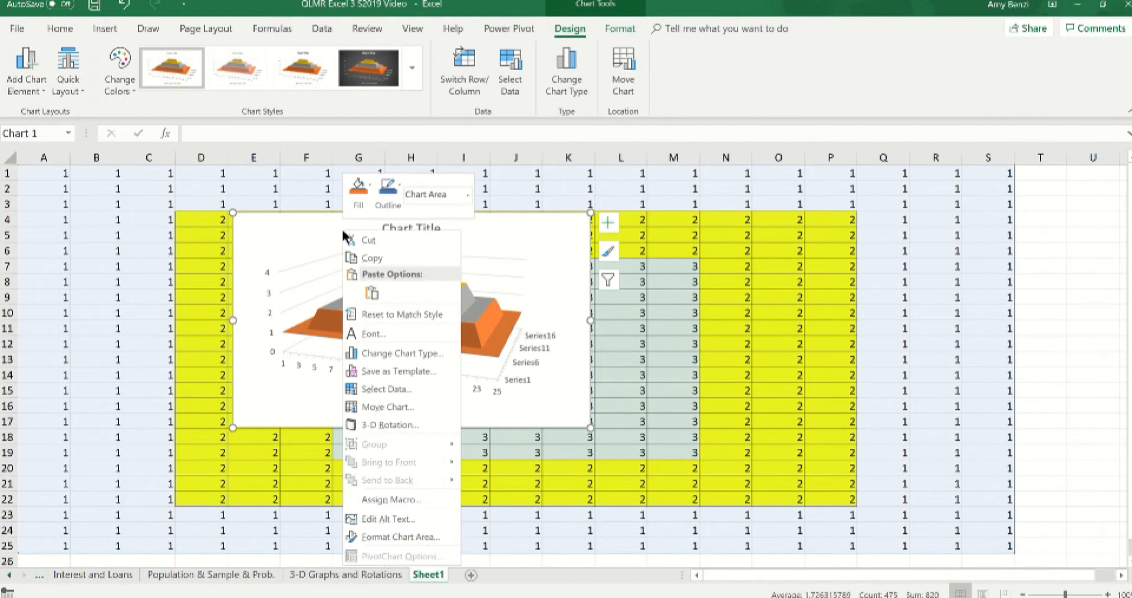
pyautogui.click(431, 538)
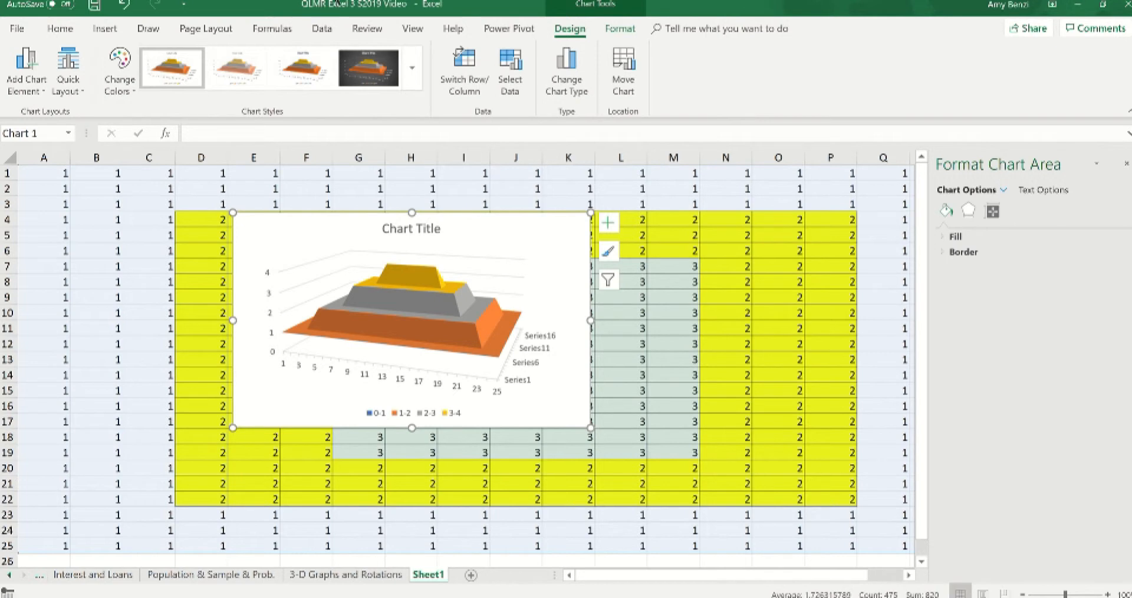
pyautogui.click(467, 16)
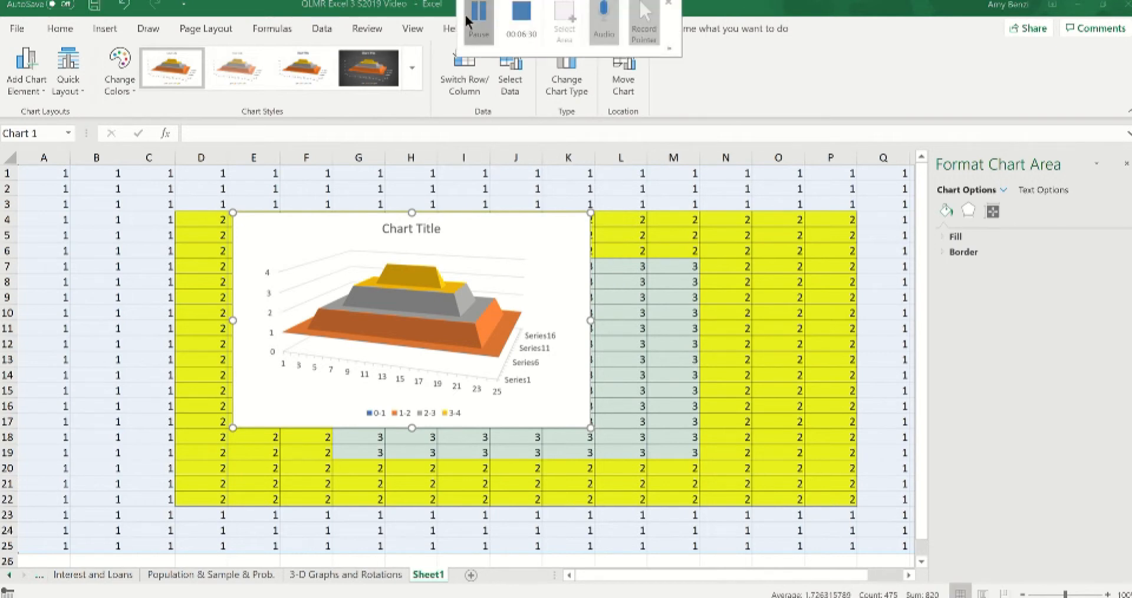
pyautogui.click(466, 18)
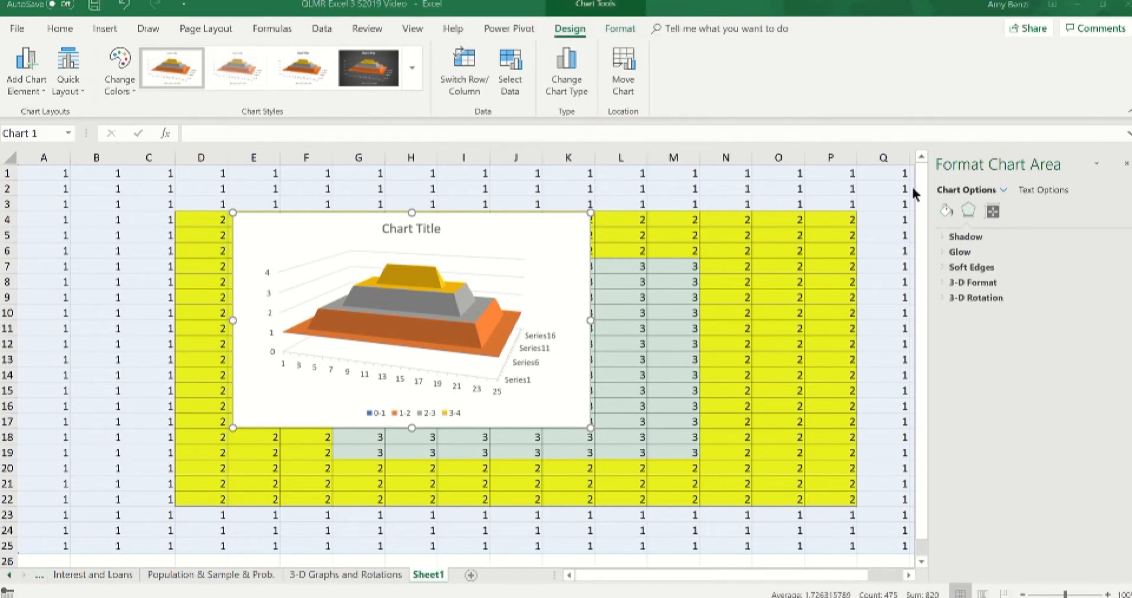
pyautogui.click(546, 243)
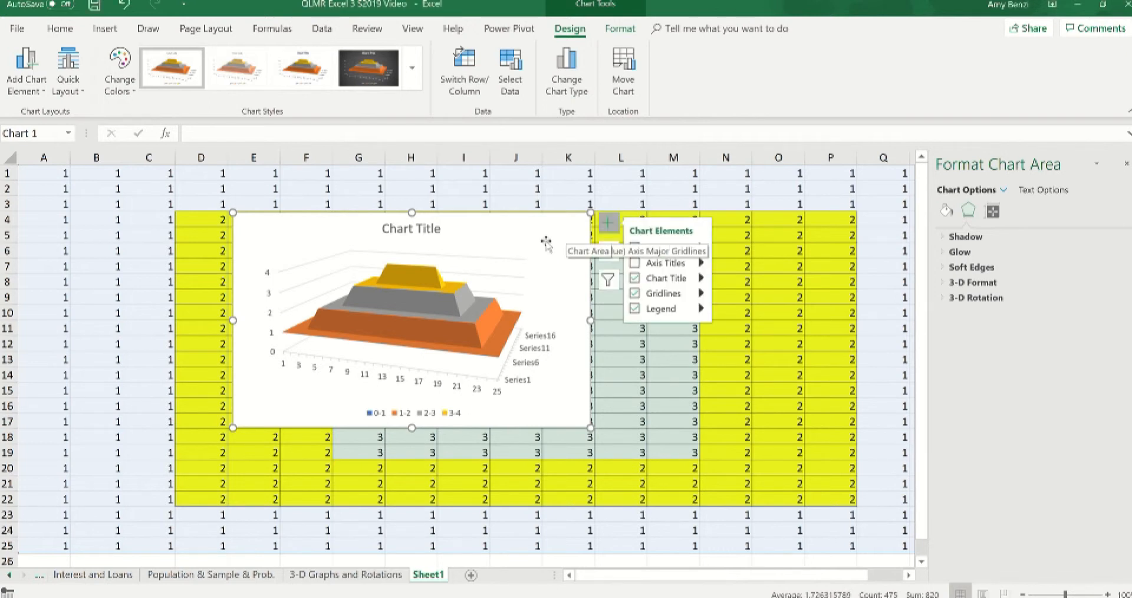
pyautogui.rightClick(547, 241)
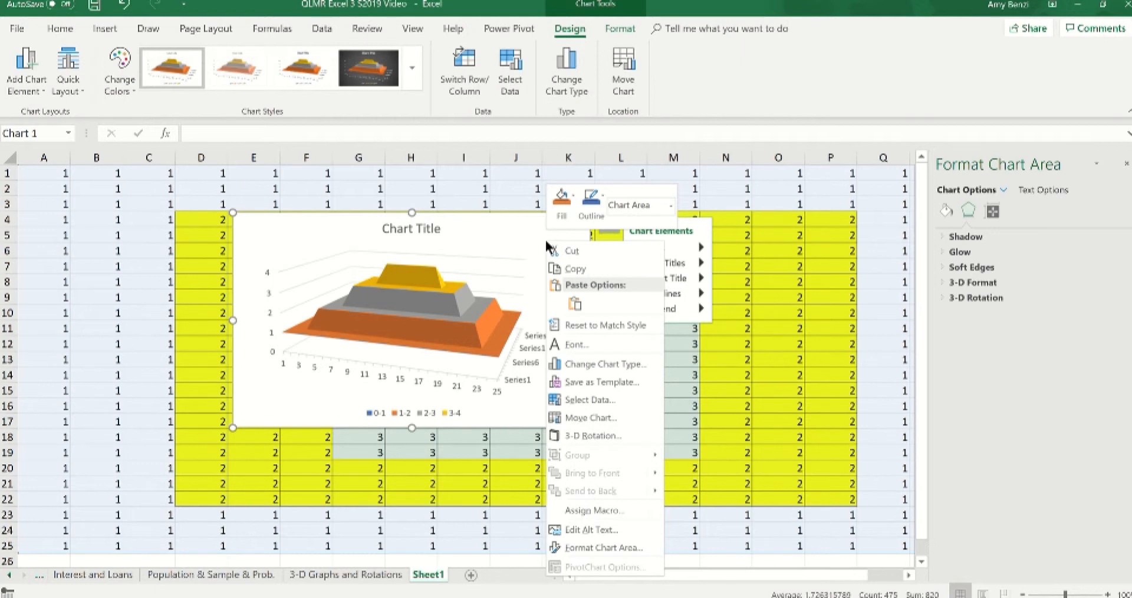
pyautogui.click(592, 437)
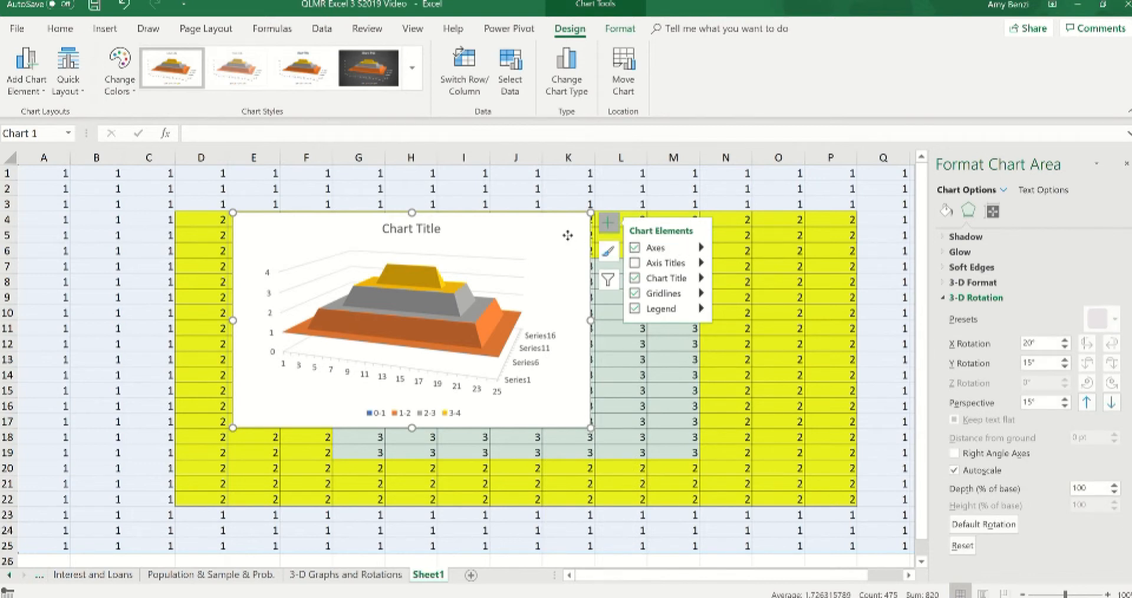
pyautogui.click(608, 226)
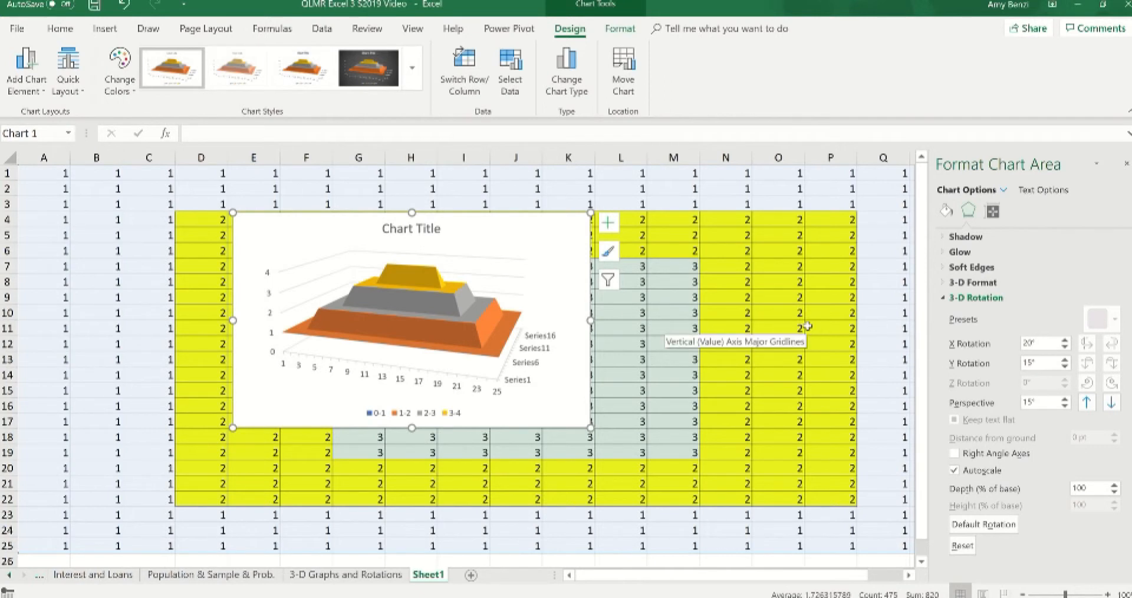
# Rotate the surface chart about the X axis by raising its X rotation to 230°
pyautogui.click(1065, 341)
pyautogui.click(1065, 341)
pyautogui.click(1065, 341)
pyautogui.click(1065, 341)
pyautogui.click(1065, 341)
pyautogui.click(1065, 341)
pyautogui.click(1065, 341)
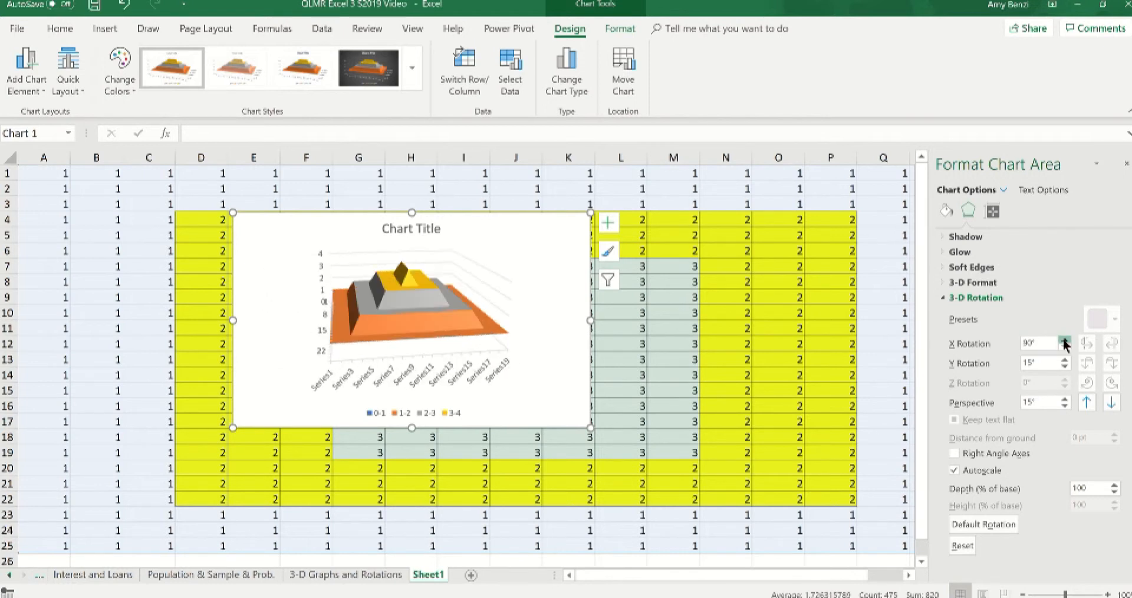
pyautogui.click(1065, 341)
pyautogui.click(1065, 341)
pyautogui.click(1065, 340)
pyautogui.click(1066, 341)
pyautogui.click(1066, 341)
pyautogui.click(1065, 341)
pyautogui.click(1065, 341)
pyautogui.click(1065, 341)
pyautogui.click(1066, 341)
pyautogui.click(1065, 341)
pyautogui.click(1065, 341)
pyautogui.click(1065, 341)
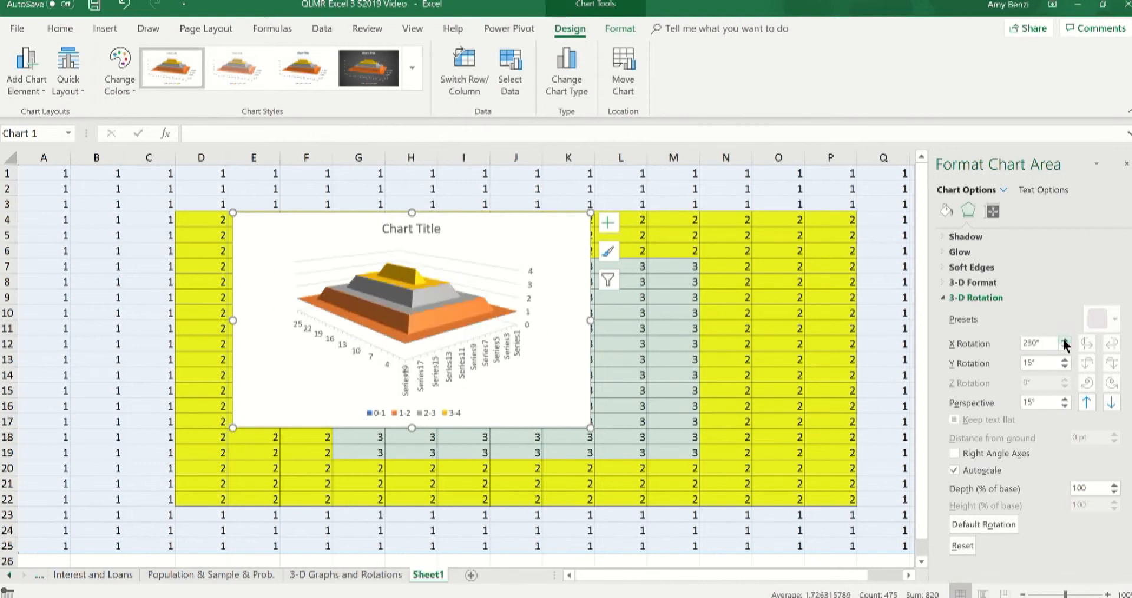
# Tilt the surface chart toward a top view by raising its Y rotation to at least 80°
pyautogui.click(1065, 360)
pyautogui.click(1065, 360)
pyautogui.click(1065, 360)
pyautogui.click(1065, 360)
pyautogui.click(1065, 359)
pyautogui.click(1065, 360)
pyautogui.click(1065, 360)
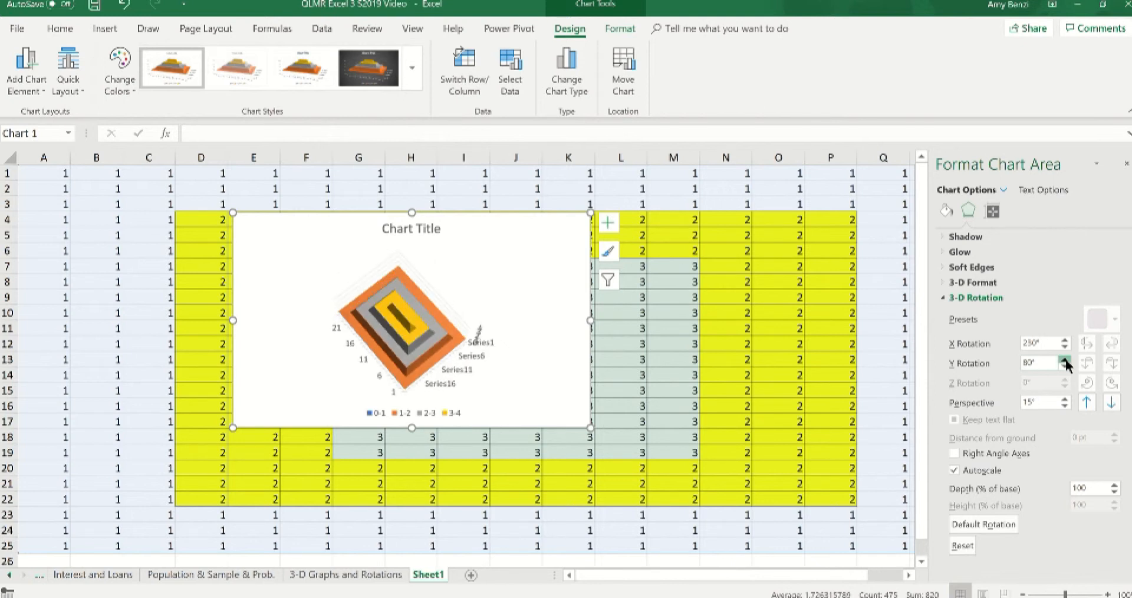
pyautogui.click(1065, 359)
pyautogui.click(1065, 359)
# Lower the surface chart's Y rotation to -20° to view it from underneath
pyautogui.click(1065, 367)
pyautogui.click(1066, 367)
pyautogui.click(1065, 366)
pyautogui.click(1065, 367)
pyautogui.click(1065, 367)
pyautogui.click(1065, 367)
pyautogui.click(1065, 367)
pyautogui.click(1066, 367)
pyautogui.click(1065, 367)
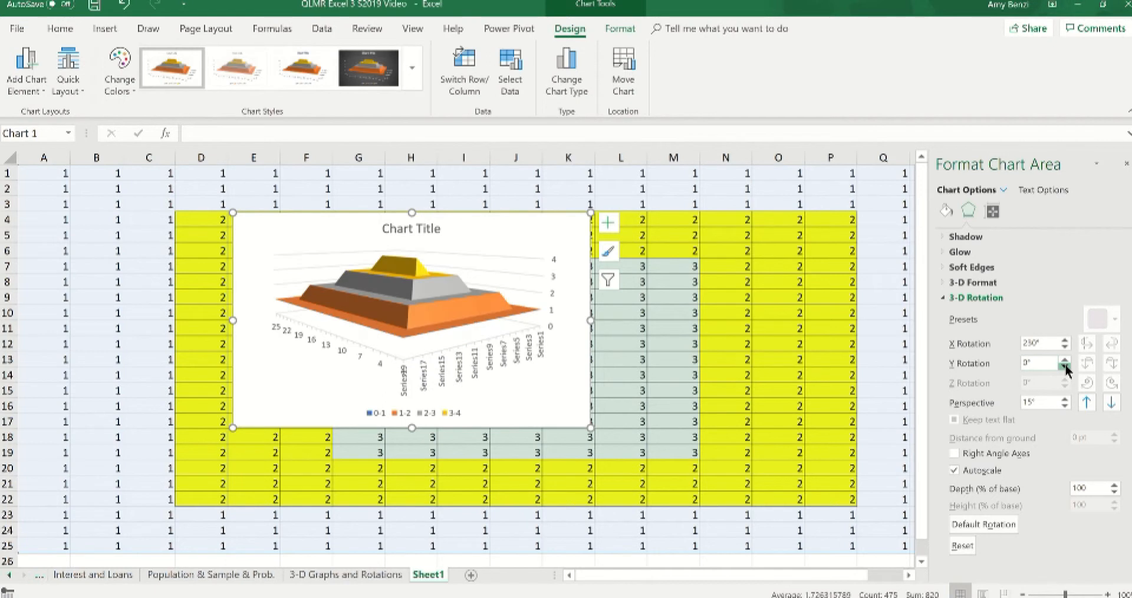
pyautogui.click(1065, 366)
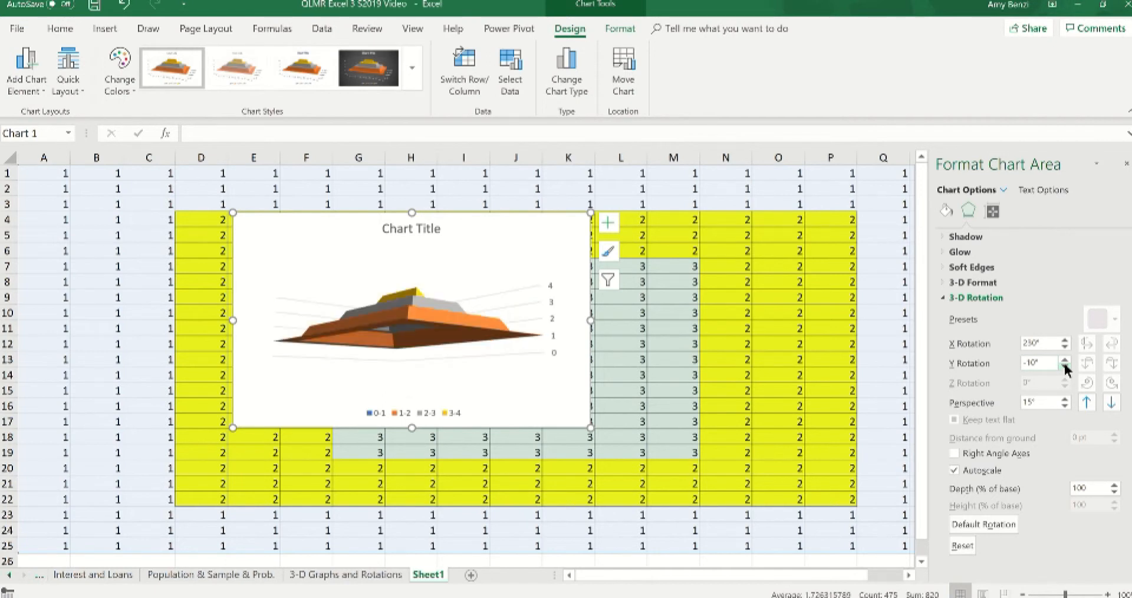
pyautogui.click(1065, 367)
pyautogui.click(1065, 366)
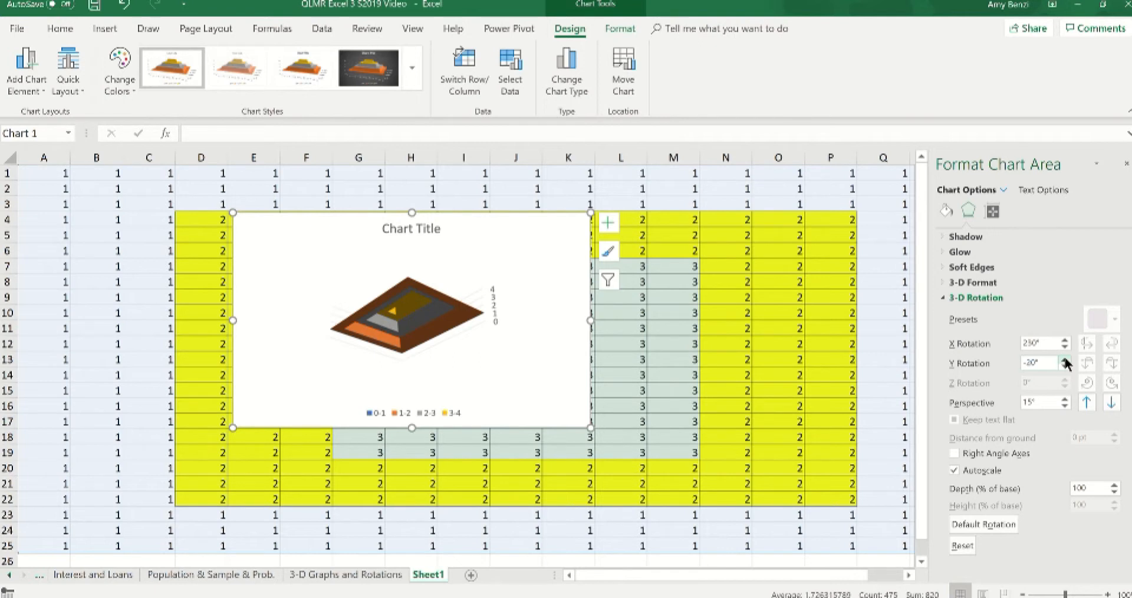
# Raise the surface chart's Y rotation to 20° to view it from above again
pyautogui.click(1066, 359)
pyautogui.click(1065, 360)
pyautogui.click(1065, 359)
pyautogui.click(1065, 360)
pyautogui.click(1065, 359)
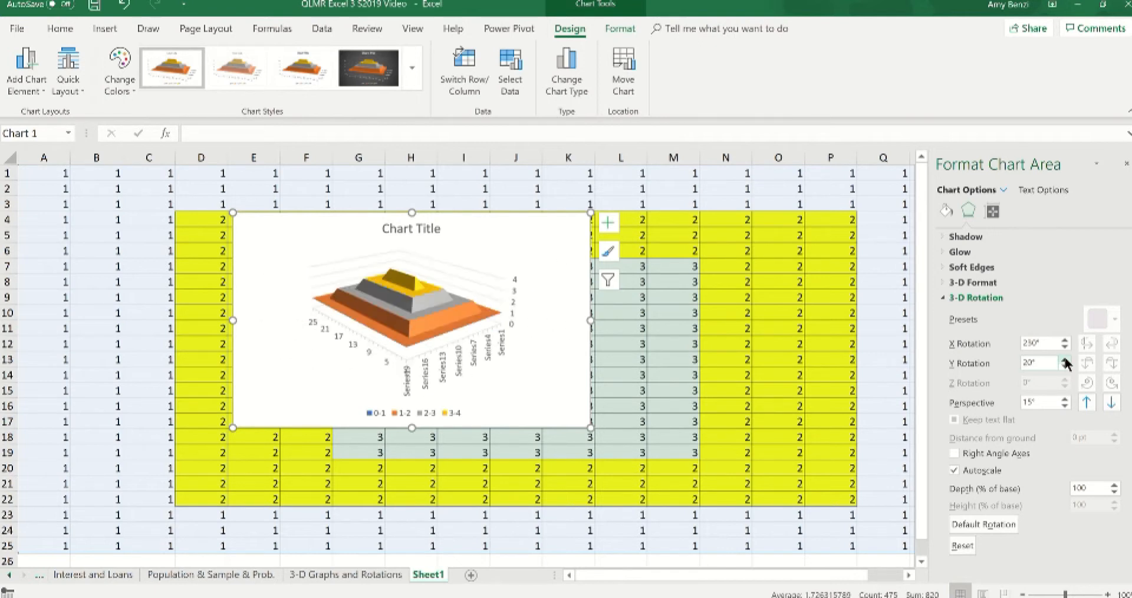
# Exaggerate the surface chart's depth by raising its perspective to at least 55°
pyautogui.click(1065, 399)
pyautogui.click(1065, 399)
pyautogui.click(1065, 399)
pyautogui.click(1065, 399)
pyautogui.click(1065, 399)
pyautogui.click(1065, 399)
pyautogui.click(1066, 399)
pyautogui.click(1065, 399)
pyautogui.click(1065, 400)
pyautogui.click(1065, 400)
# Reduce the surface chart's perspective to 25°
pyautogui.click(1065, 406)
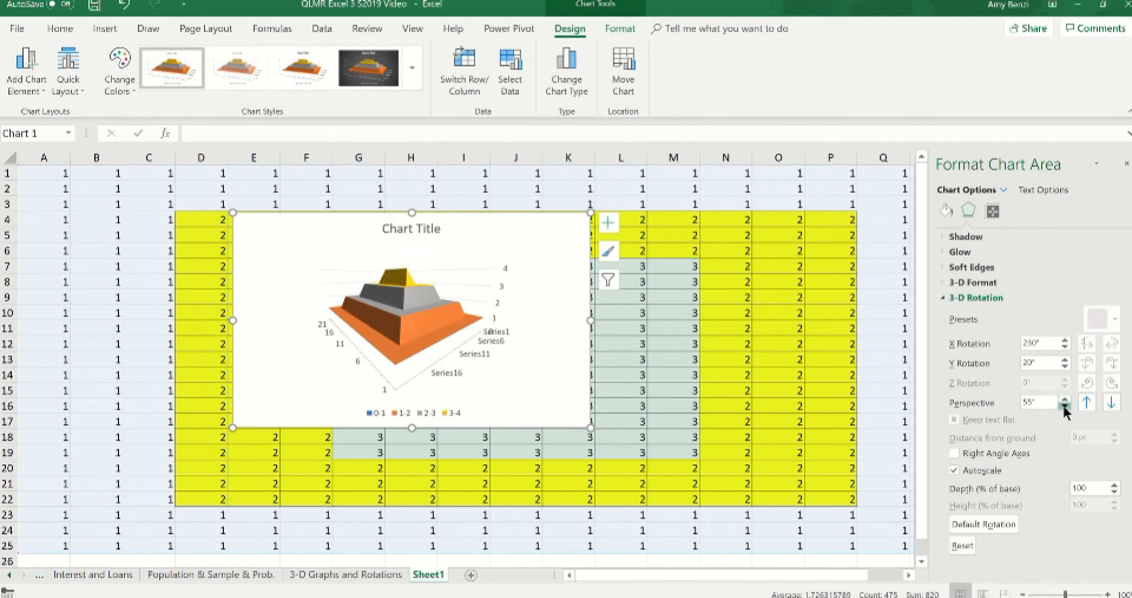
pyautogui.click(1065, 405)
pyautogui.click(1065, 406)
pyautogui.click(1065, 405)
pyautogui.click(1066, 406)
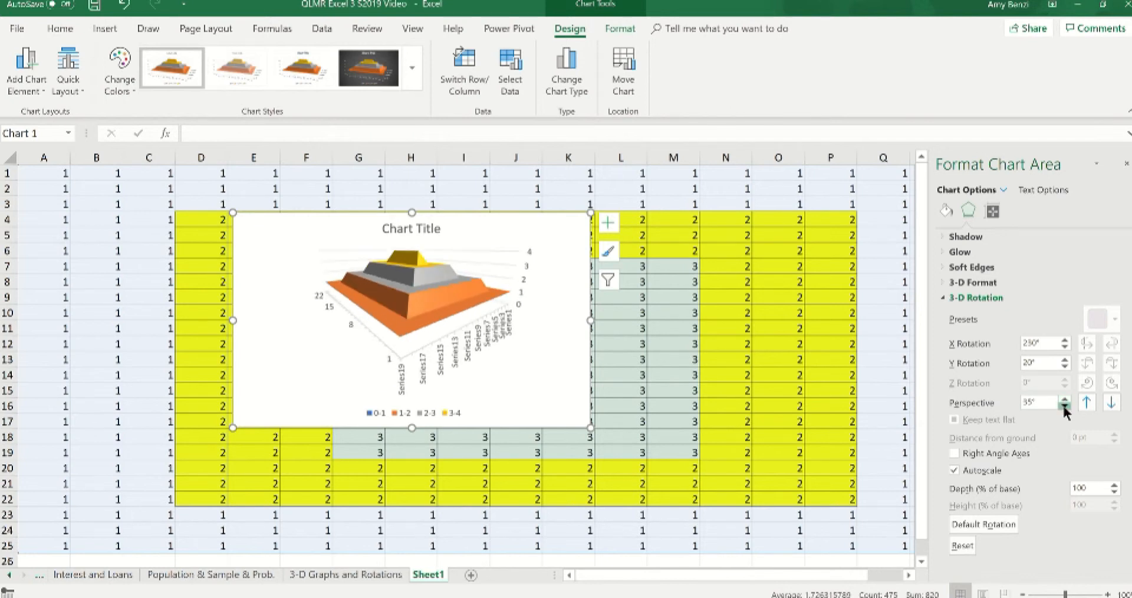
pyautogui.click(1065, 406)
pyautogui.click(1065, 405)
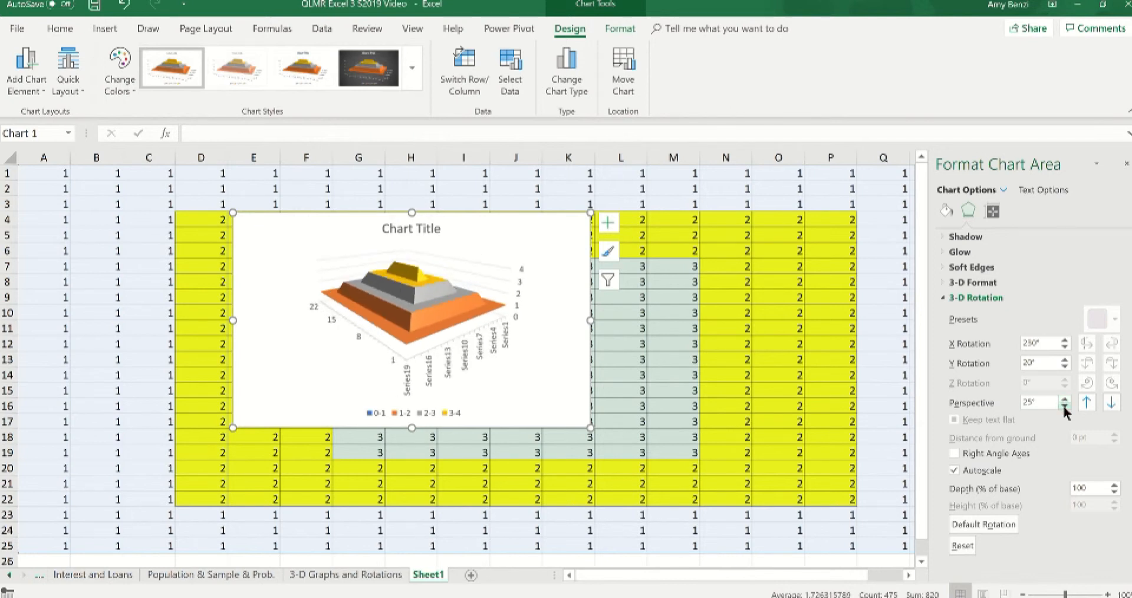
# Tilt the surface chart past a top-down view by raising its Y rotation to 100°
pyautogui.click(1066, 359)
pyautogui.click(1065, 359)
pyautogui.click(1065, 359)
pyautogui.click(1065, 359)
pyautogui.click(1065, 359)
pyautogui.click(1065, 359)
pyautogui.click(1066, 359)
pyautogui.click(1065, 359)
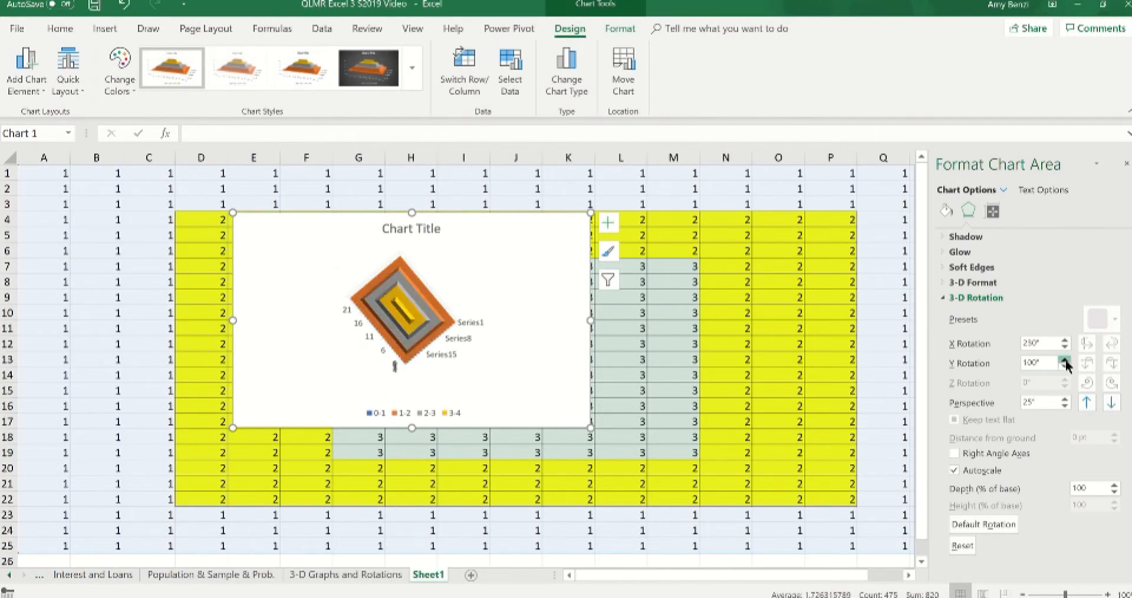
# Lower the surface chart's Y rotation to -40° to look at it from below
pyautogui.click(1066, 366)
pyautogui.click(1066, 366)
pyautogui.click(1066, 366)
pyautogui.click(1065, 366)
pyautogui.click(1065, 366)
pyautogui.click(1065, 366)
pyautogui.click(1066, 366)
pyautogui.click(1065, 366)
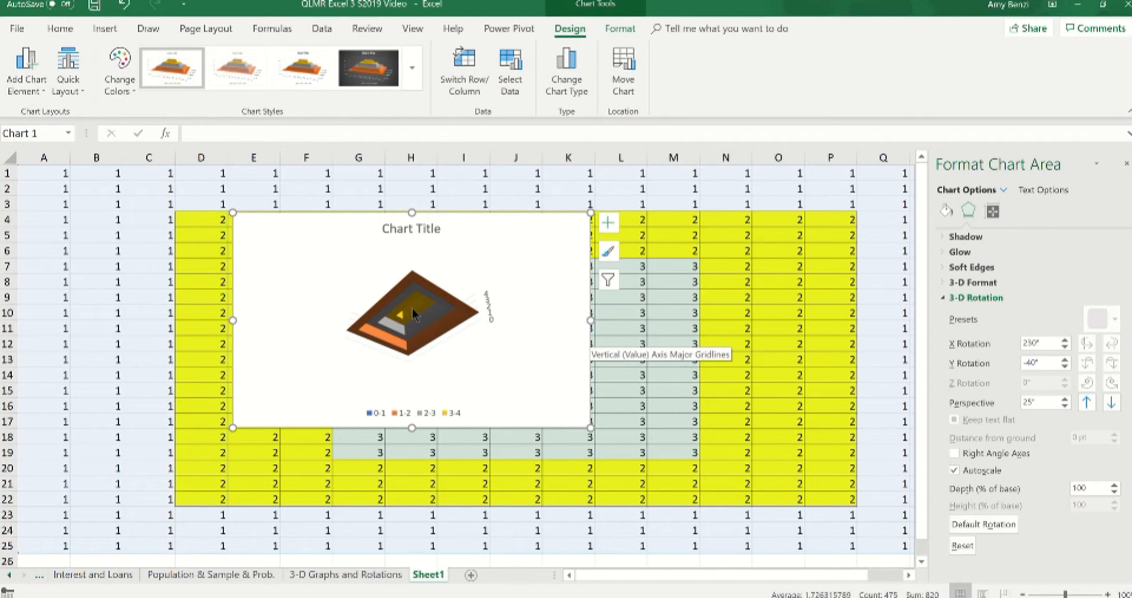
# Bring the surface chart back to an angled view from above by setting its Y rotation to 50°
pyautogui.click(1067, 357)
pyautogui.click(1066, 357)
pyautogui.click(1067, 358)
pyautogui.click(1067, 358)
pyautogui.click(1066, 357)
pyautogui.click(1066, 357)
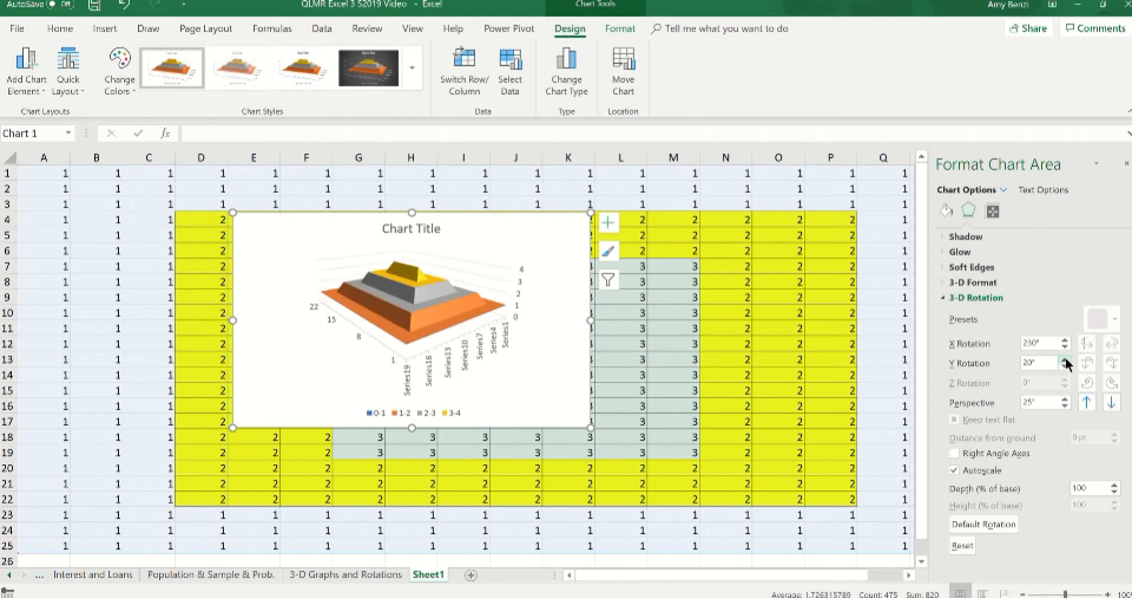
pyautogui.click(1067, 358)
pyautogui.click(1067, 358)
pyautogui.click(1066, 358)
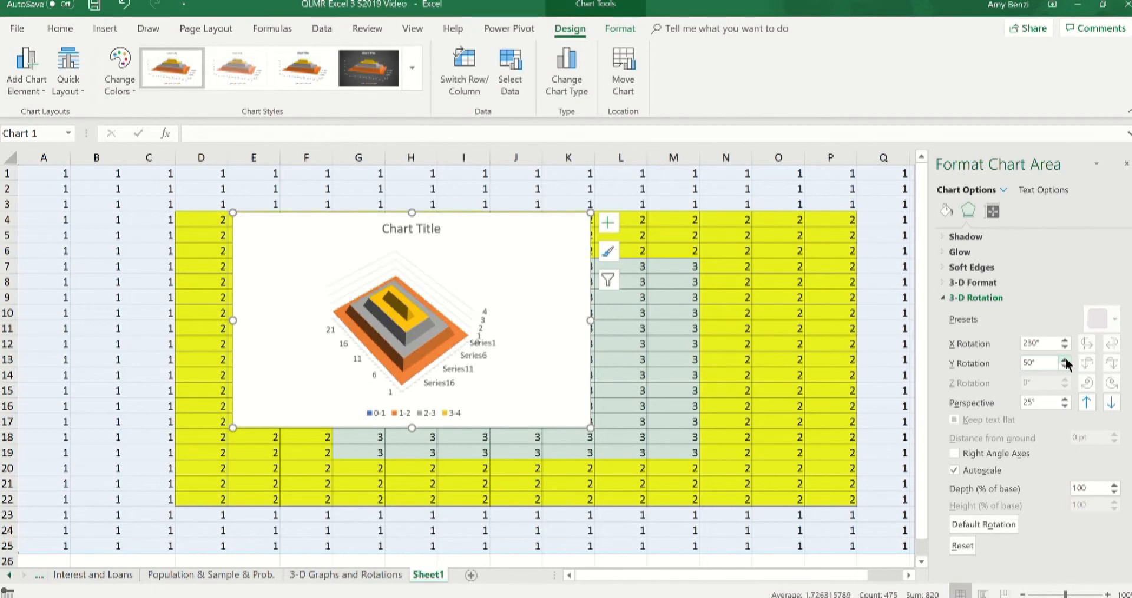
# On the 3-D Graphs and Rotations sheet, insert a 3-D surface chart from the stepped values in A27:H35
pyautogui.click(392, 575)
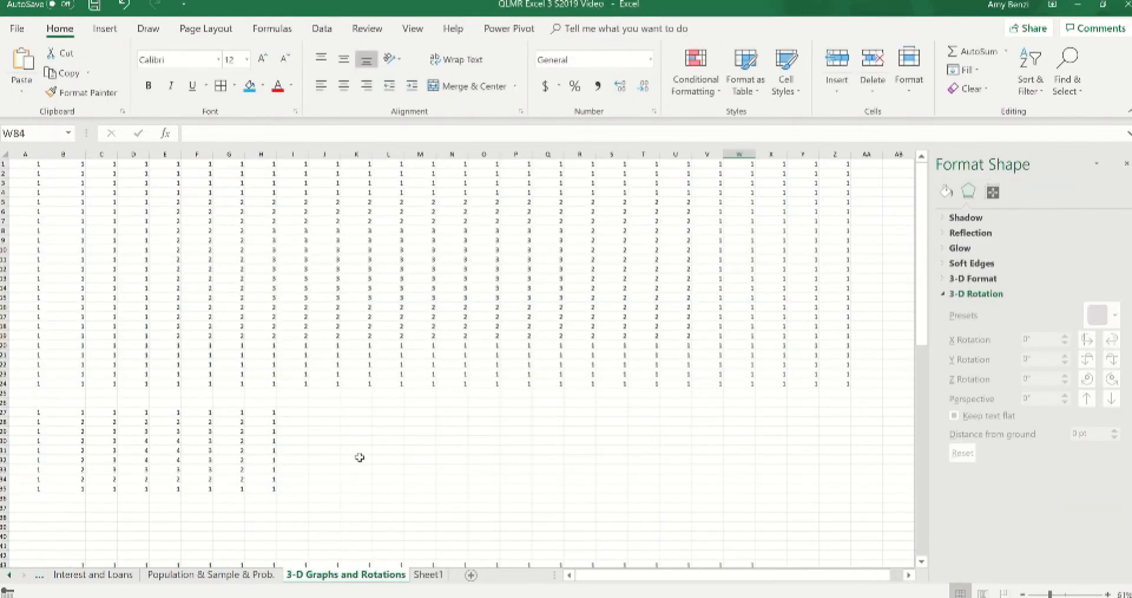
pyautogui.scroll(-3, 359, 467)
pyautogui.moveTo(26, 326); pyautogui.dragTo(258, 402)
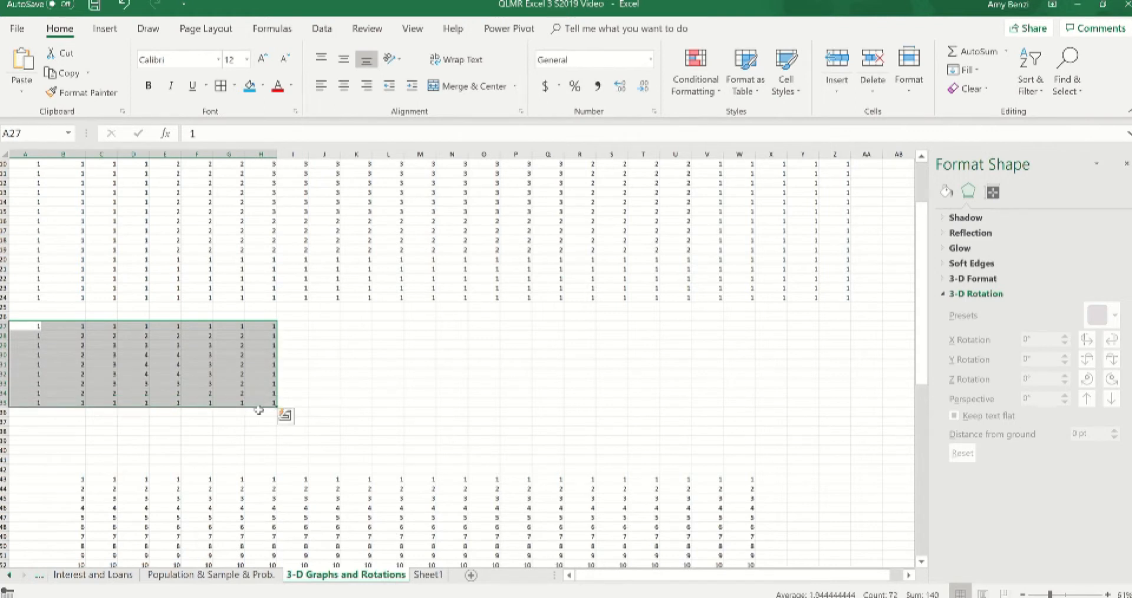
pyautogui.click(97, 31)
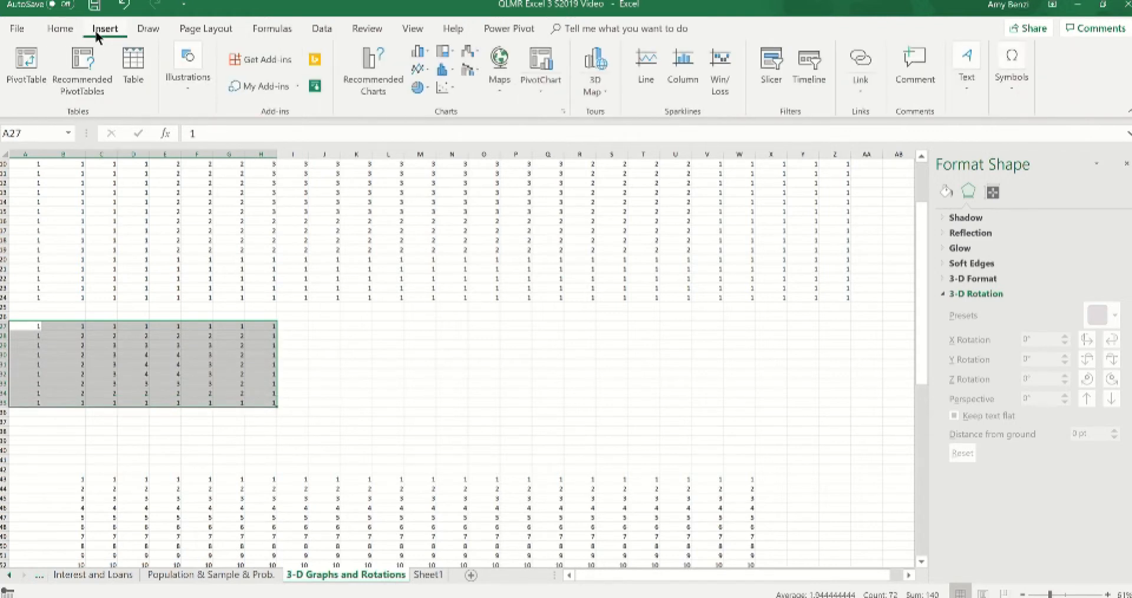
pyautogui.click(444, 87)
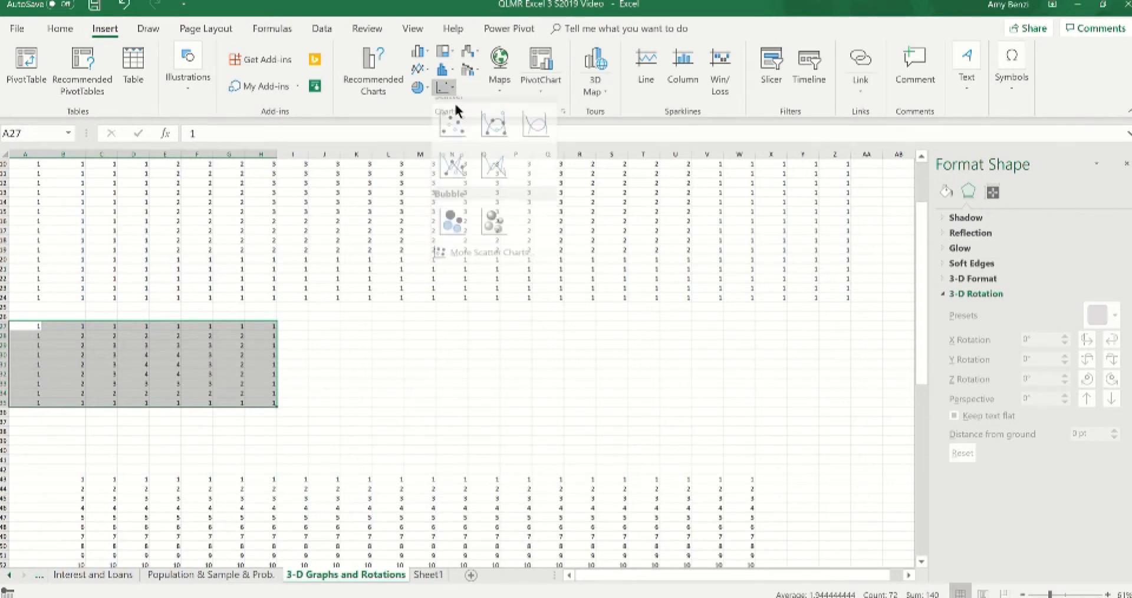
pyautogui.click(469, 261)
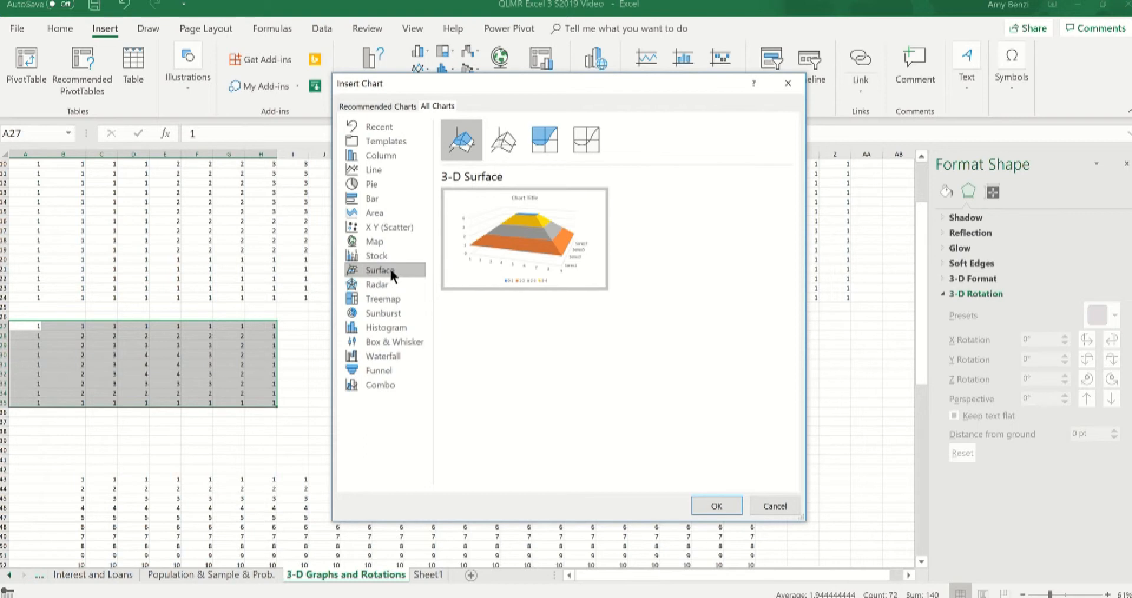
pyautogui.click(717, 506)
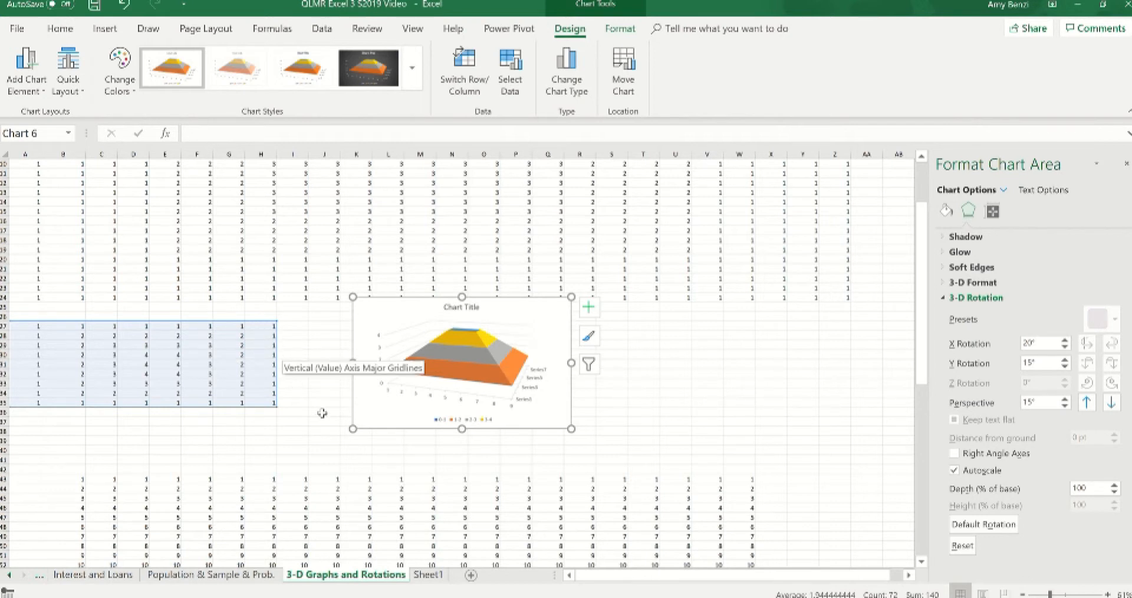
# Select the central block of 4s in D30:E32 to compare it with the new chart's peak
pyautogui.scroll(3, 319, 354)
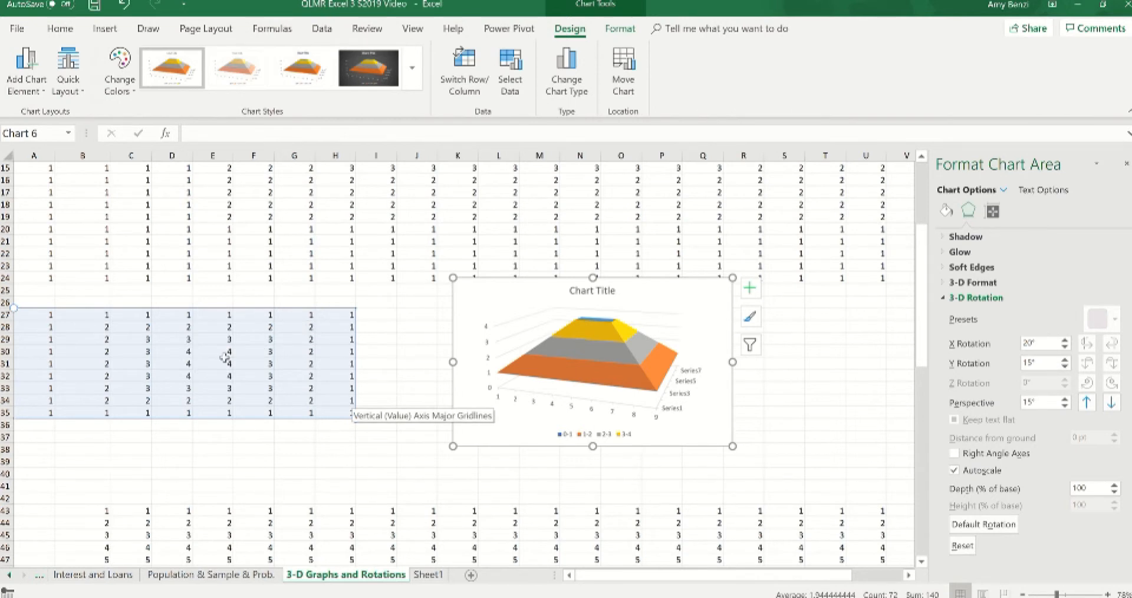
pyautogui.moveTo(187, 352); pyautogui.dragTo(221, 374)
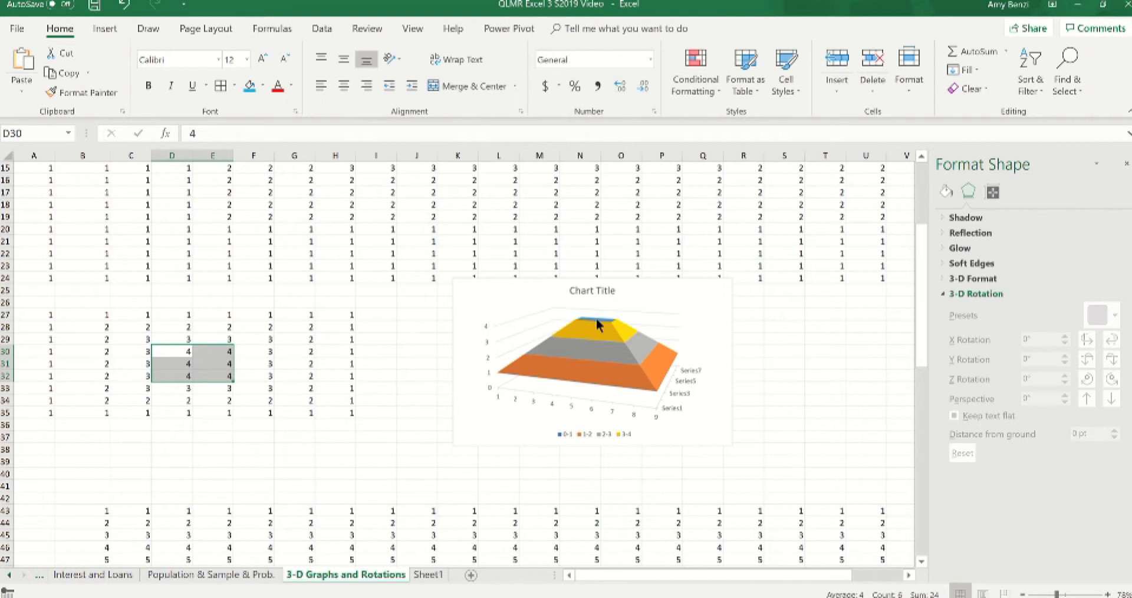
# On Sheet1, move the surface chart lower on the sheet and enlarge it to span roughly columns D to M
pyautogui.click(429, 575)
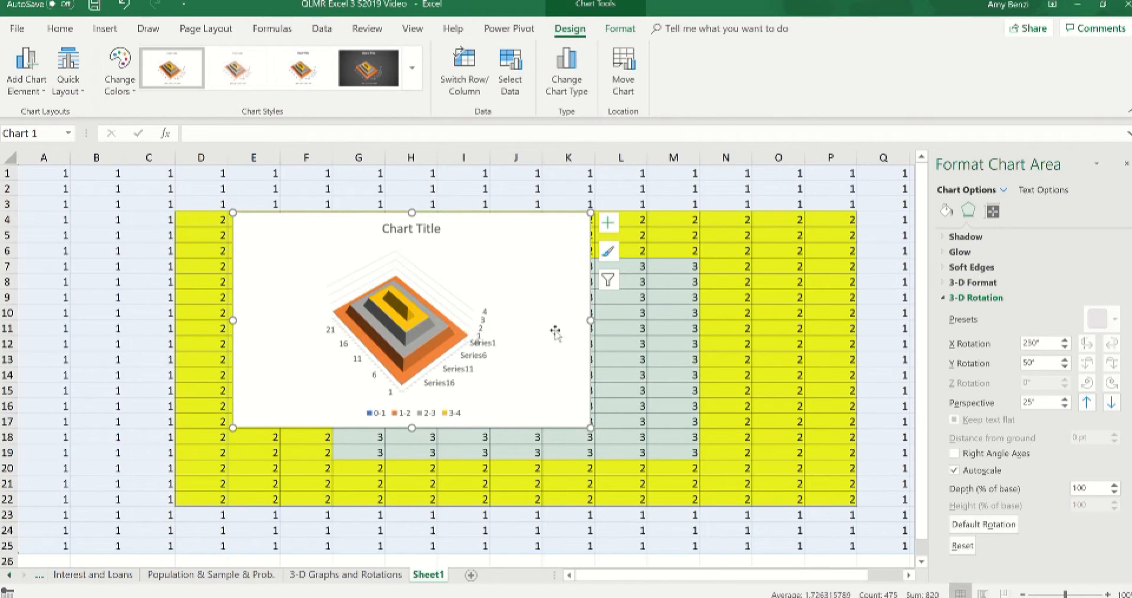
pyautogui.moveTo(408, 403); pyautogui.dragTo(353, 476)
pyautogui.moveTo(412, 453); pyautogui.dragTo(394, 504)
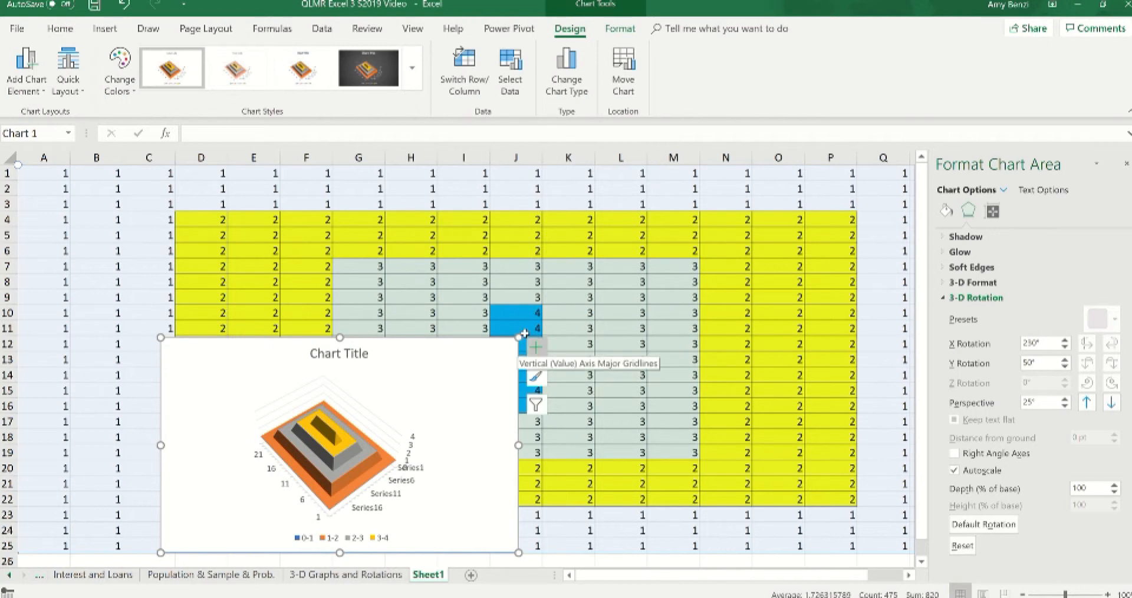
pyautogui.moveTo(518, 338); pyautogui.dragTo(691, 202)
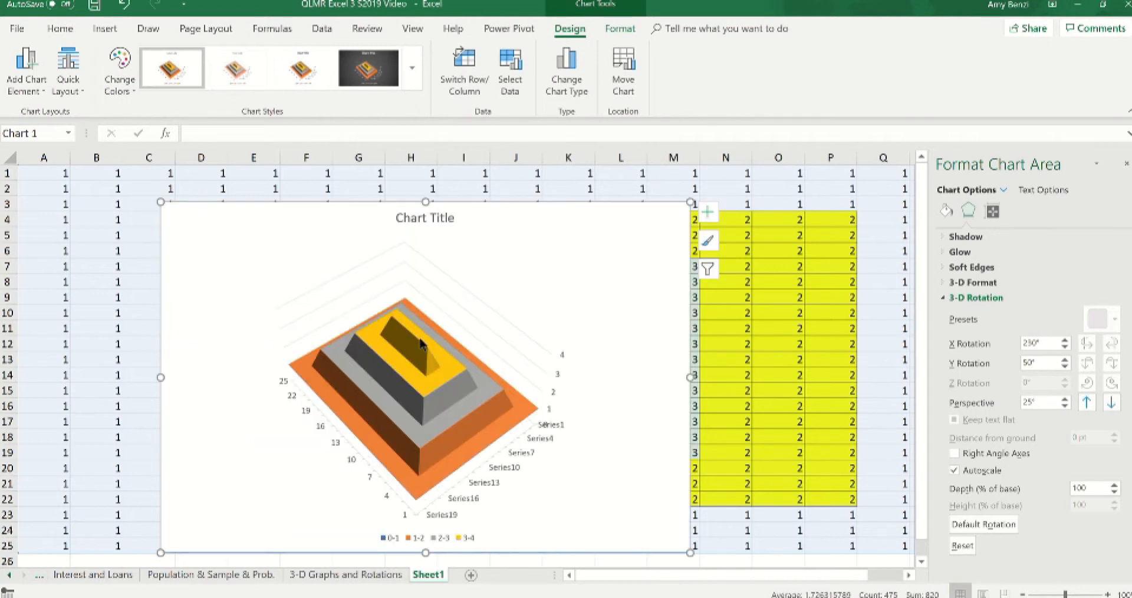
# On the 3-D Graphs and Rotations sheet, chart B43:U55 as a 3-D surface and move the chart over columns L to R
pyautogui.click(328, 575)
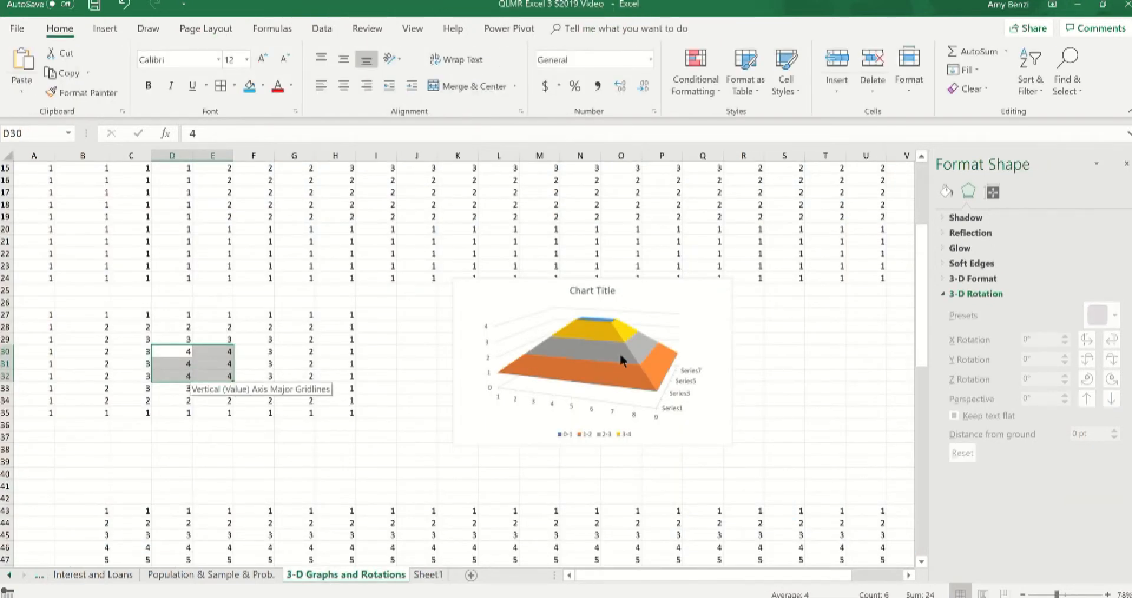
pyautogui.scroll(-6, 567, 398)
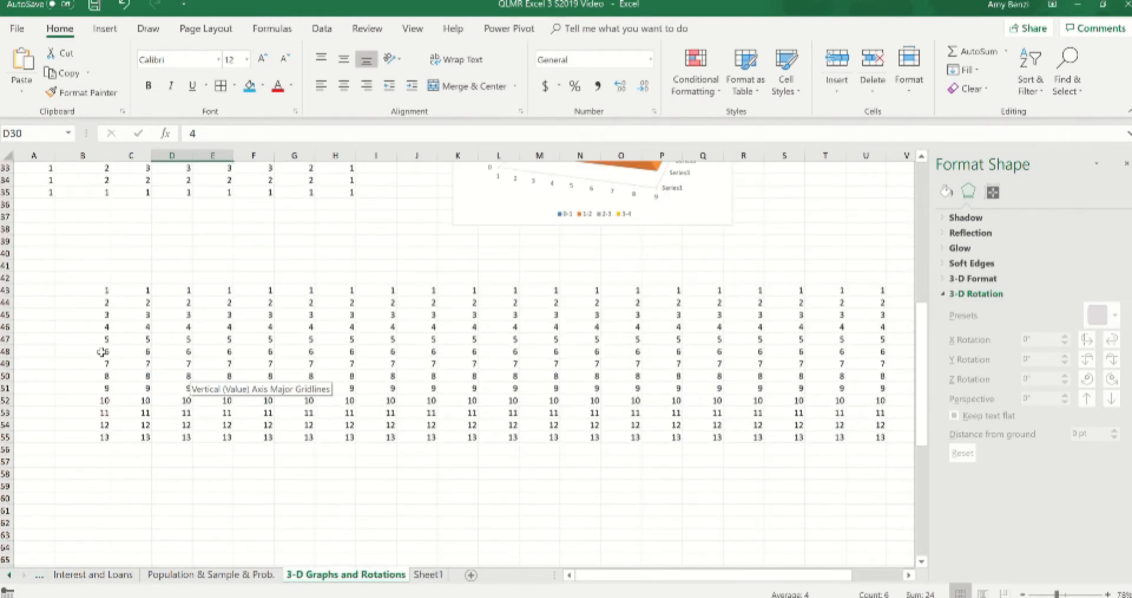
pyautogui.moveTo(104, 290); pyautogui.dragTo(878, 440)
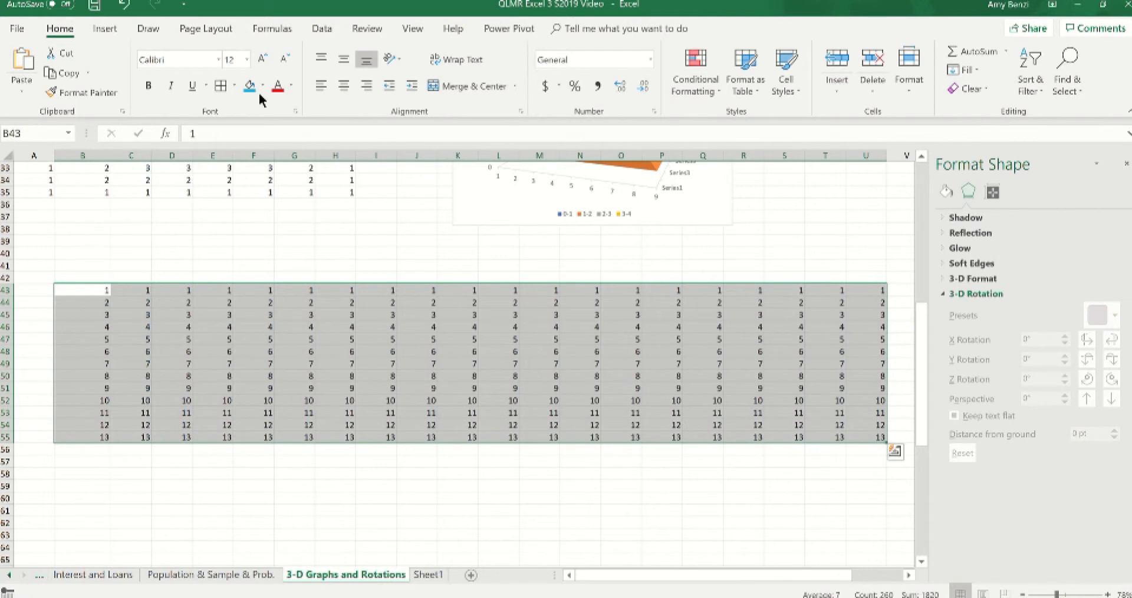
pyautogui.click(104, 32)
pyautogui.click(447, 88)
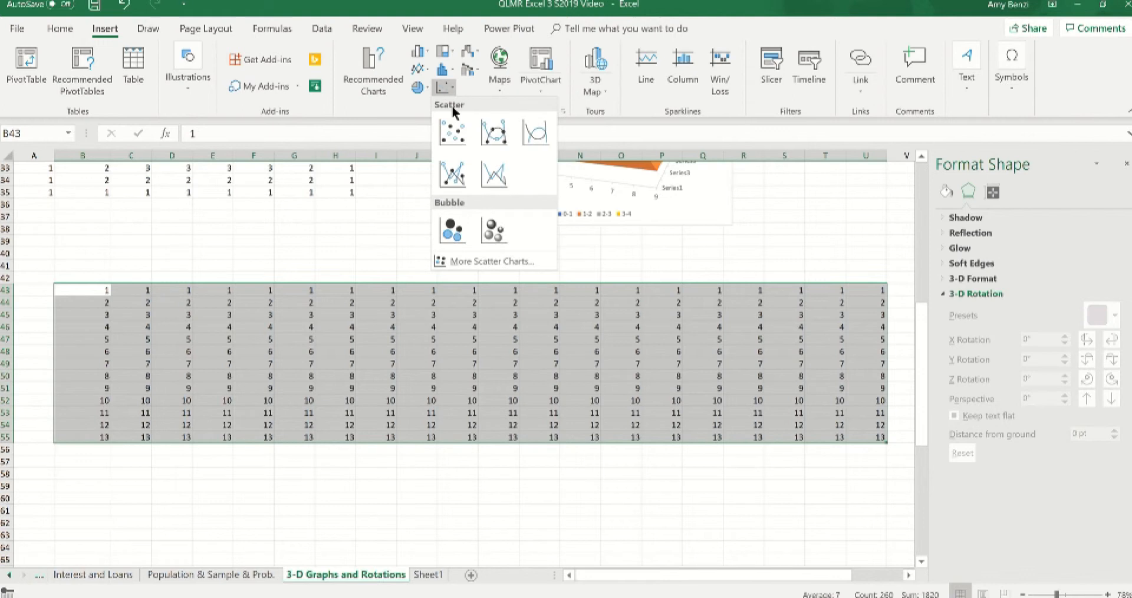
pyautogui.click(474, 265)
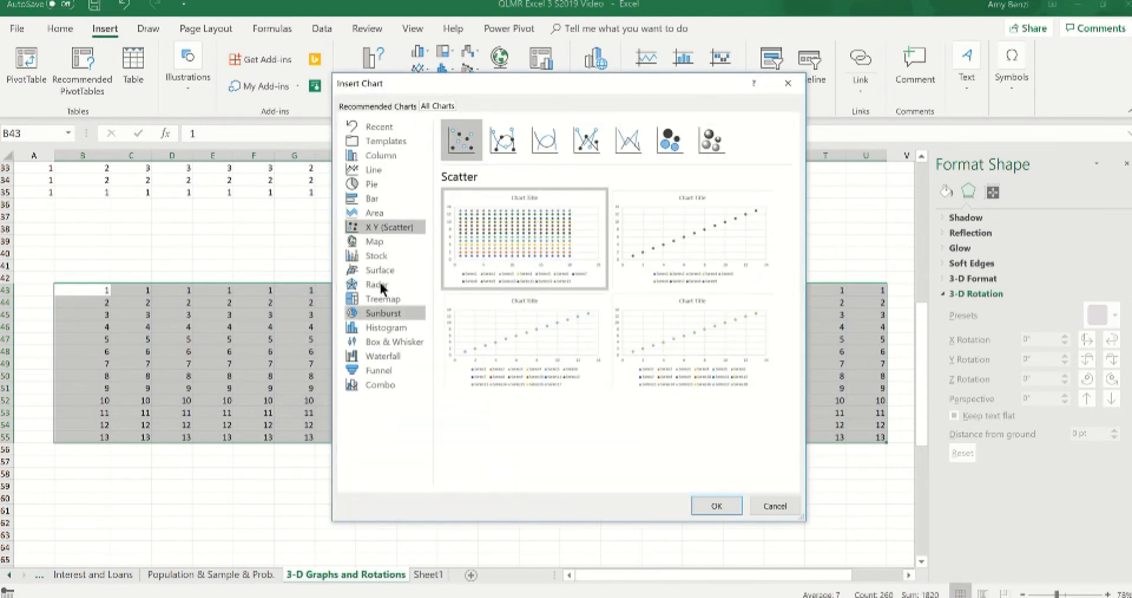
pyautogui.click(381, 270)
pyautogui.click(716, 506)
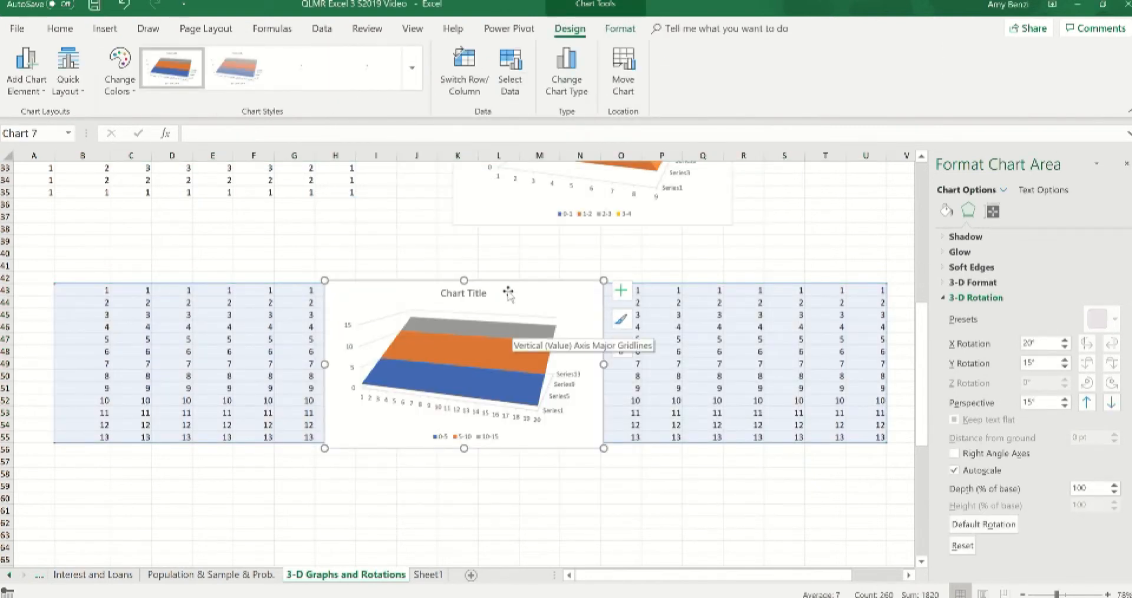
pyautogui.moveTo(508, 293); pyautogui.dragTo(700, 272)
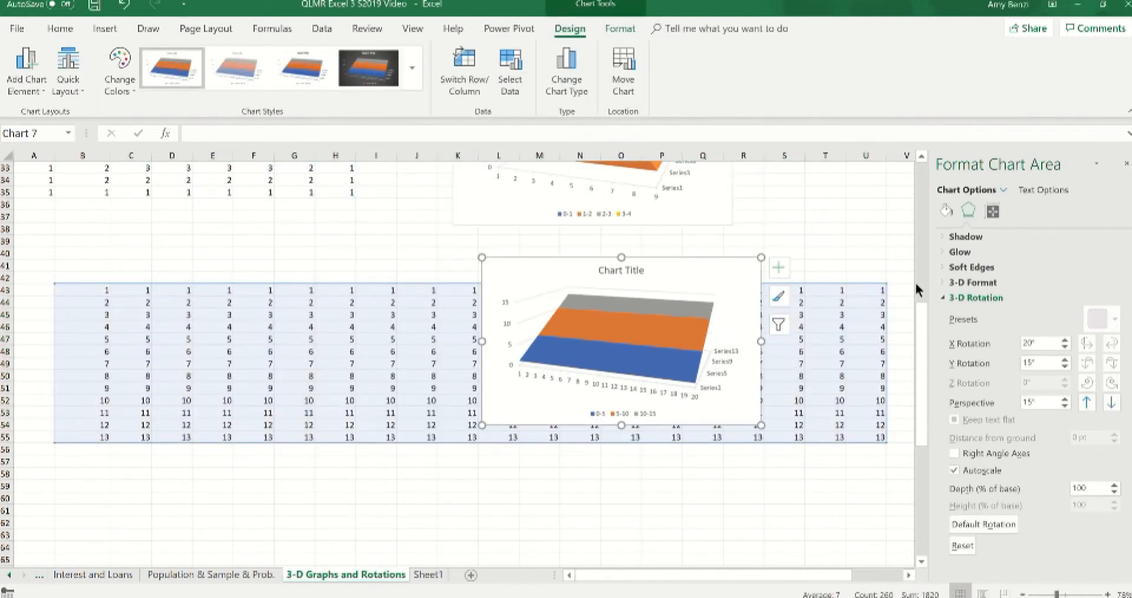
# Try different tilts of the new surface chart and set its Y rotation to 10°
pyautogui.click(1065, 366)
pyautogui.click(1065, 366)
pyautogui.click(1066, 359)
pyautogui.click(1065, 358)
pyautogui.click(1066, 358)
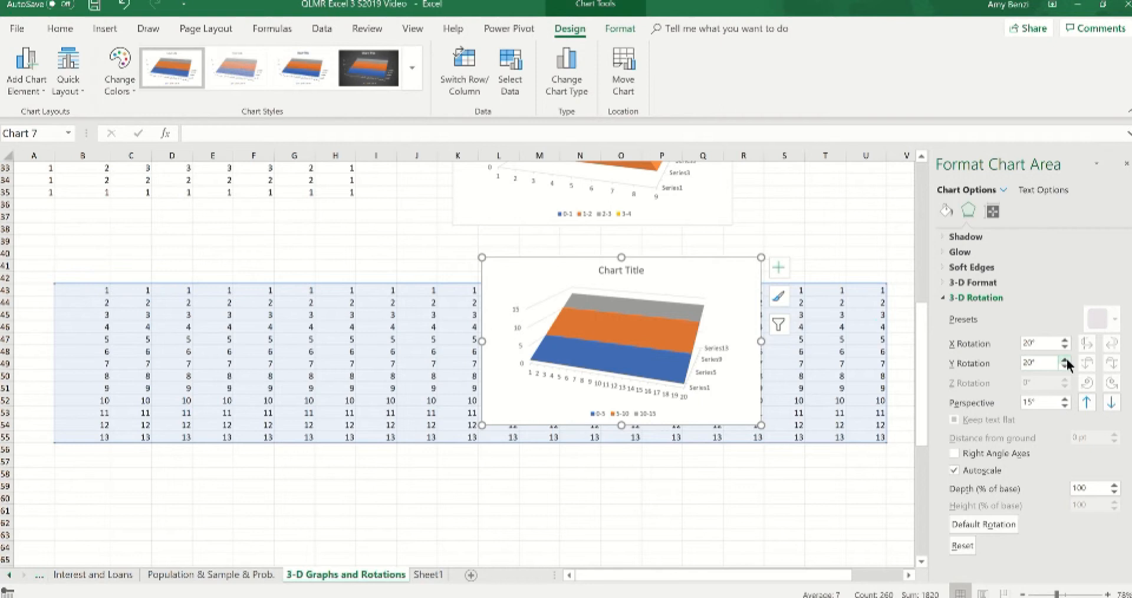
pyautogui.click(1065, 366)
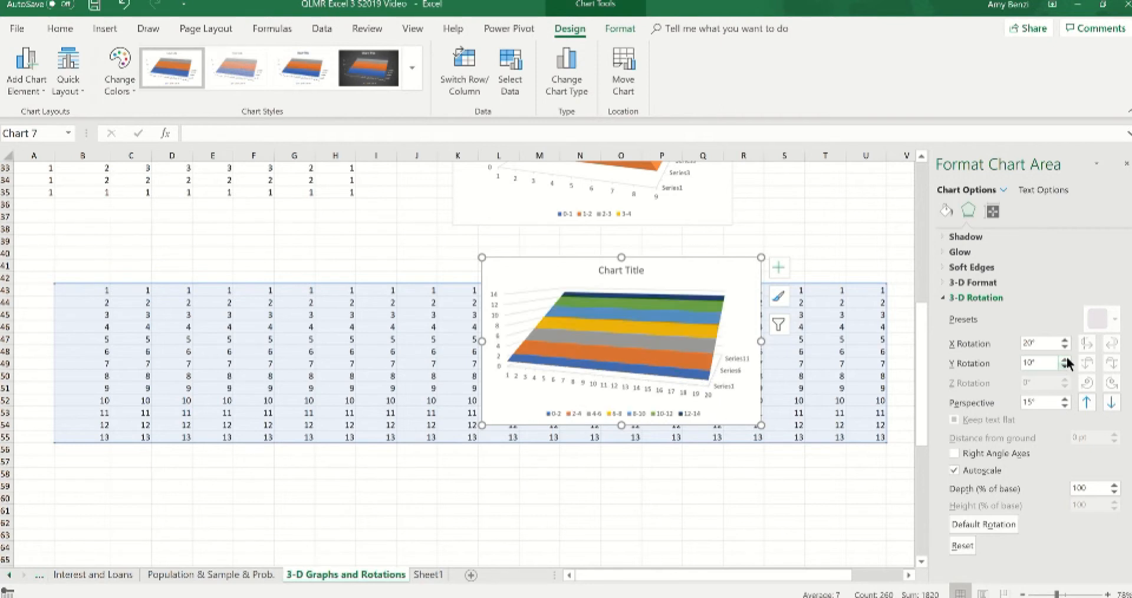
# Turn the new surface chart to a side view by setting its X rotation to 110°
pyautogui.click(1066, 347)
pyautogui.click(1066, 347)
pyautogui.click(1067, 340)
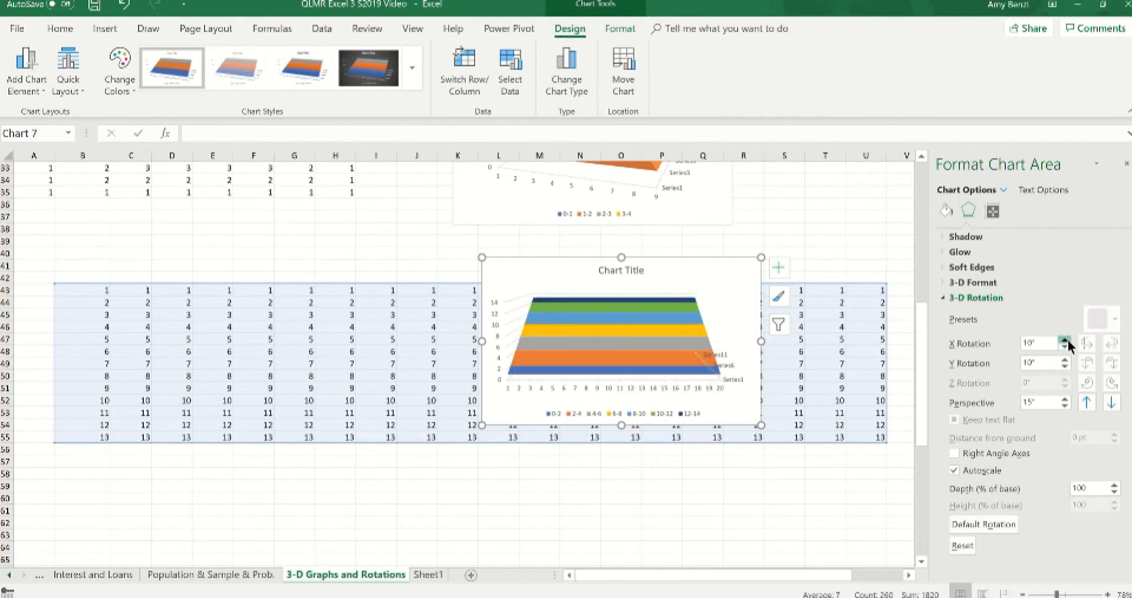
pyautogui.click(1067, 340)
pyautogui.click(1067, 340)
pyautogui.click(1068, 340)
pyautogui.click(1067, 340)
pyautogui.click(1068, 340)
pyautogui.click(1067, 340)
pyautogui.click(1067, 340)
pyautogui.click(1067, 341)
pyautogui.click(1068, 340)
# Move the chart over columns E to K and change the value in cell P55 to 1
pyautogui.moveTo(661, 269); pyautogui.dragTo(751, 261)
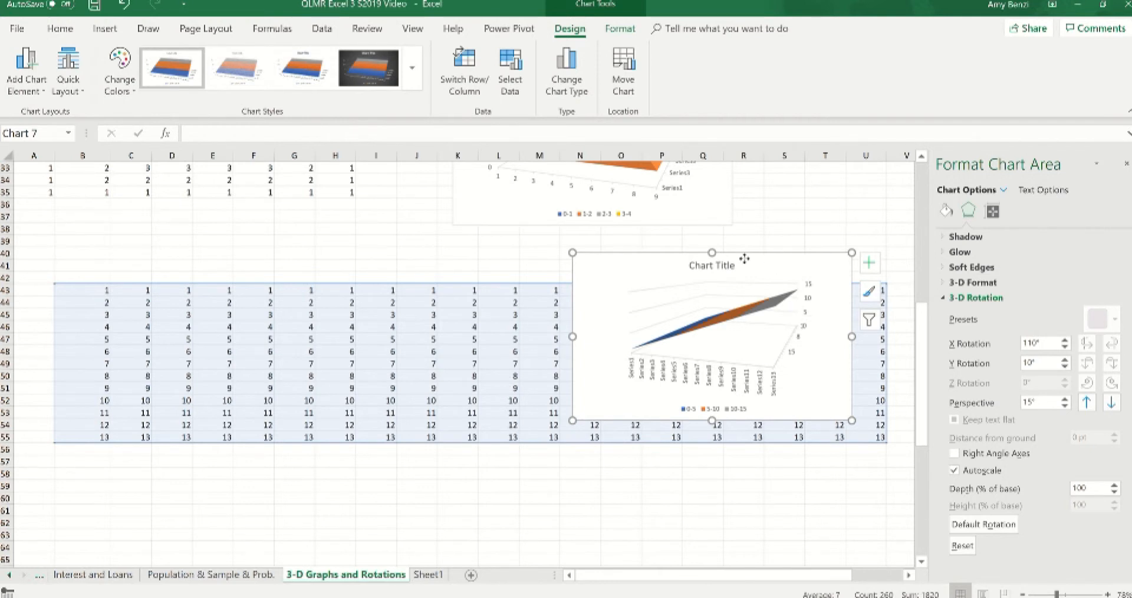
pyautogui.moveTo(727, 257); pyautogui.dragTo(400, 255)
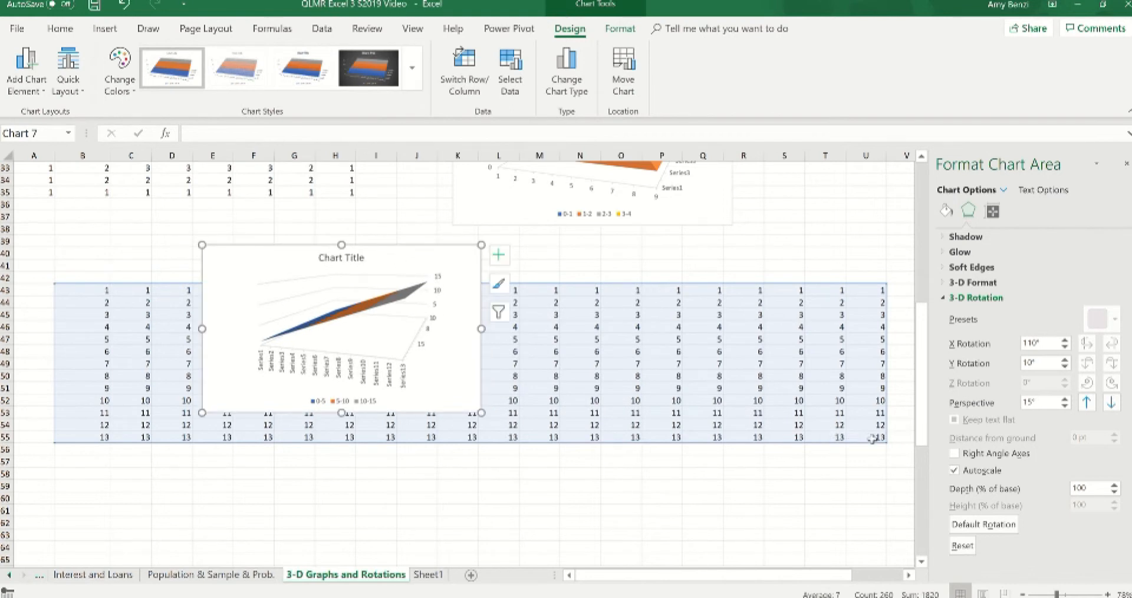
pyautogui.click(658, 438)
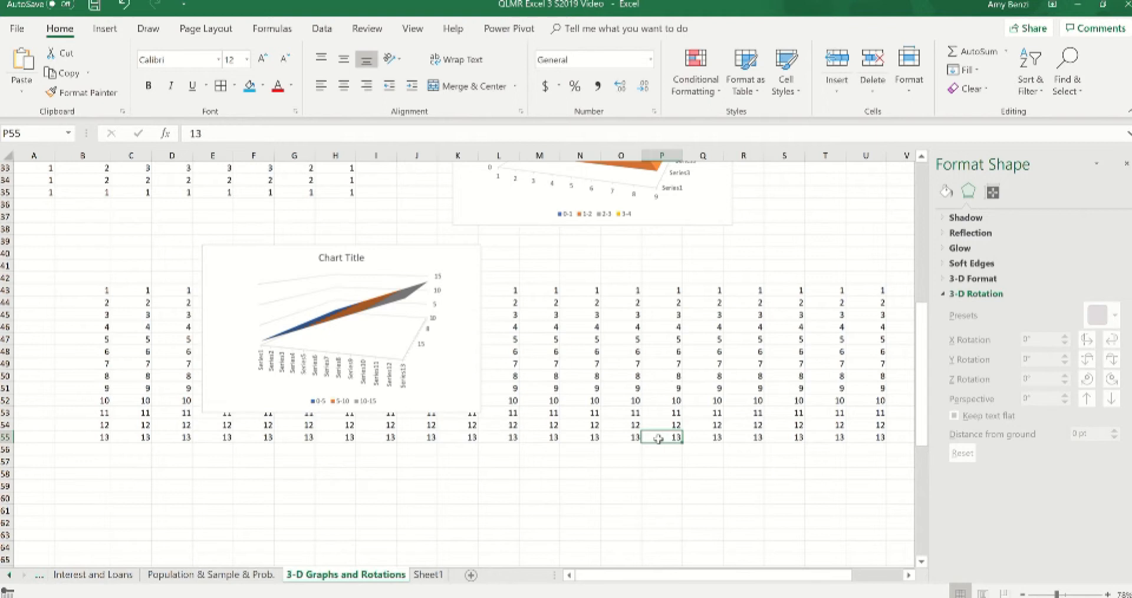
pyautogui.write('1')
pyautogui.press('Return')
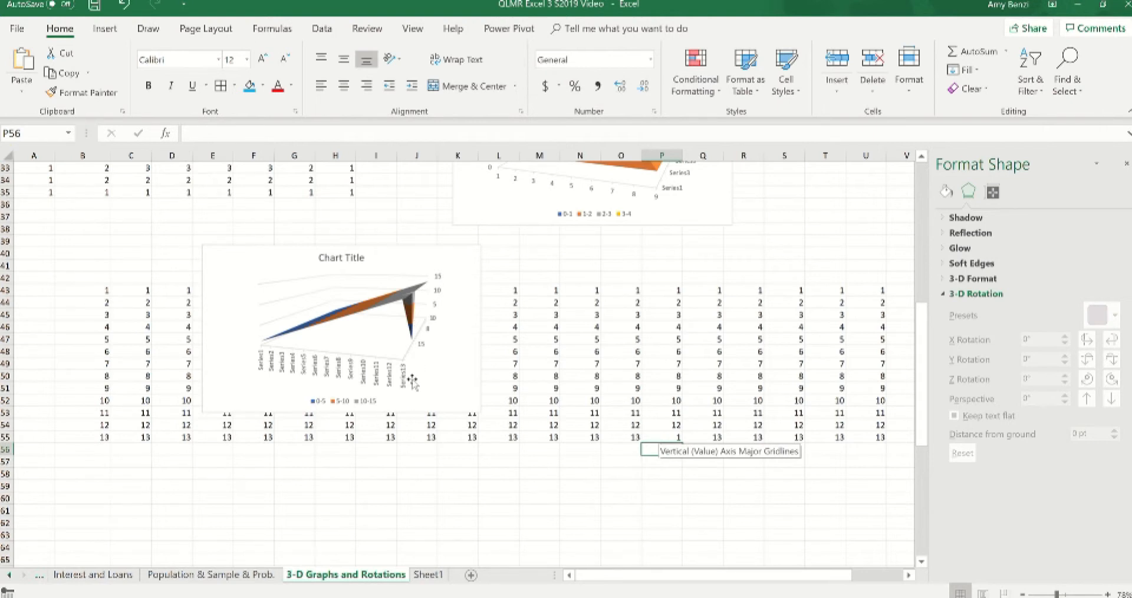
# Rotate the edited surface chart by lowering its X rotation to 40° to show the dip from another side
pyautogui.click(405, 342)
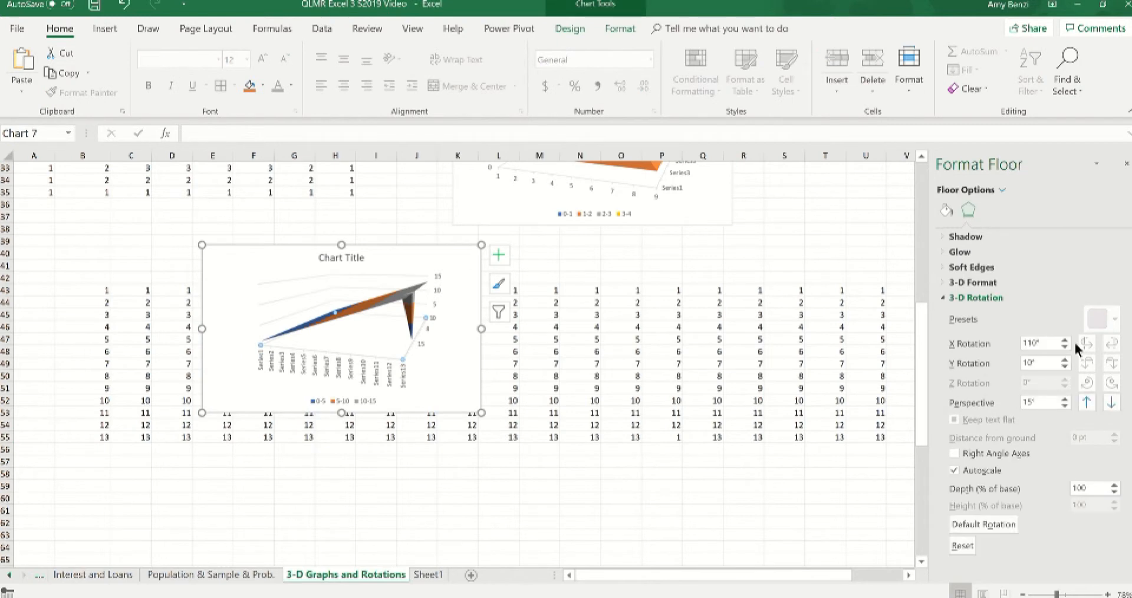
pyautogui.click(1065, 348)
pyautogui.click(1065, 348)
pyautogui.click(1065, 348)
pyautogui.click(1065, 348)
pyautogui.click(1064, 348)
pyautogui.click(1065, 348)
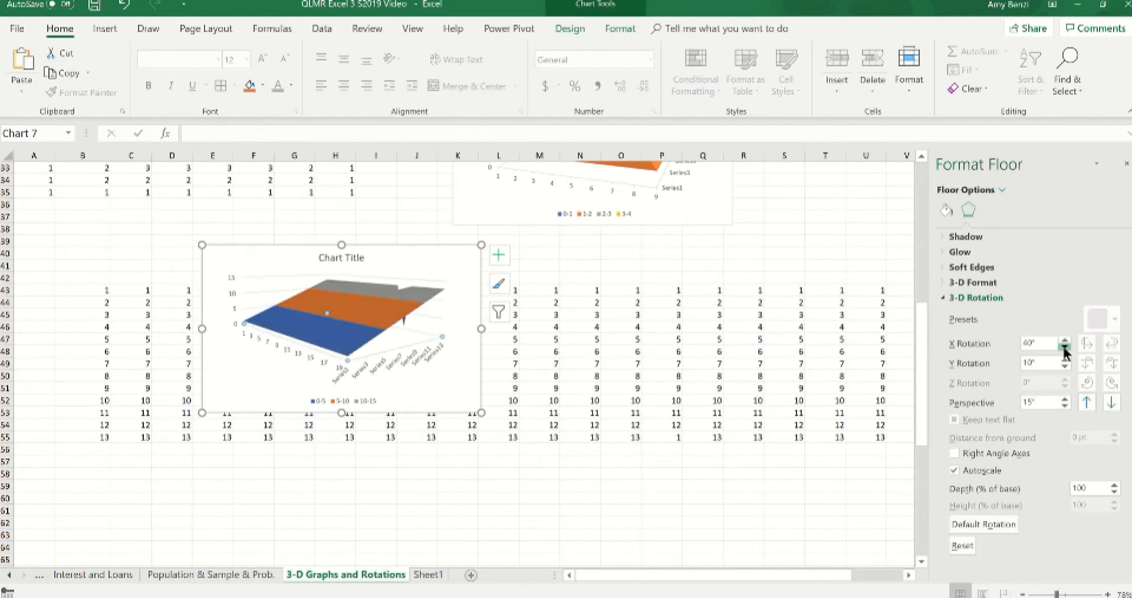
# Try different X rotations of the surface chart with the dip and set its X rotation to 60°
pyautogui.click(1065, 348)
pyautogui.click(1064, 348)
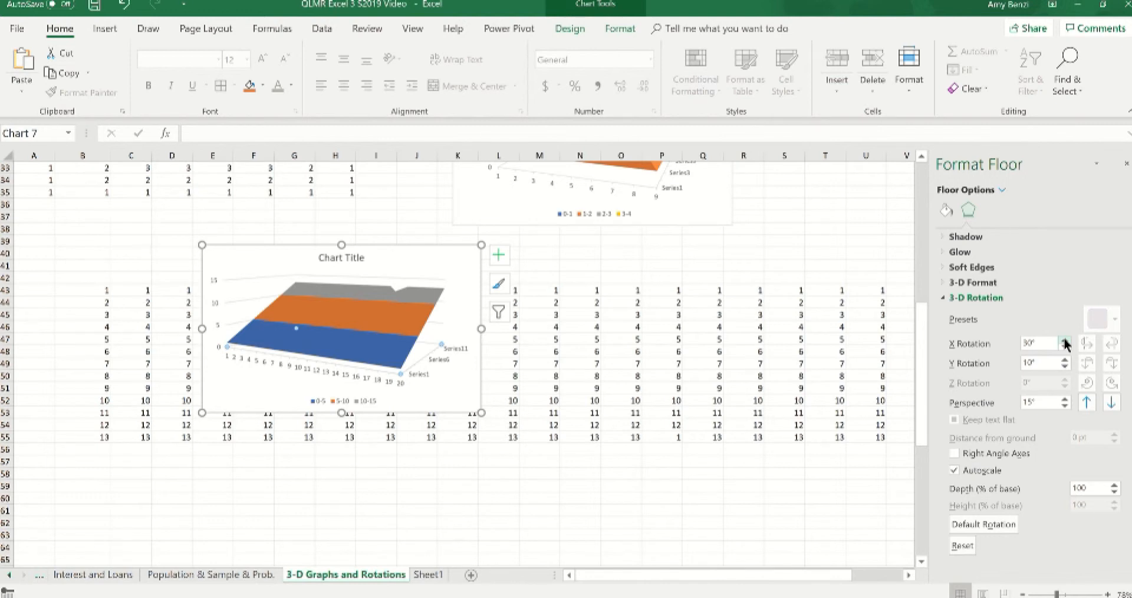
pyautogui.click(1065, 341)
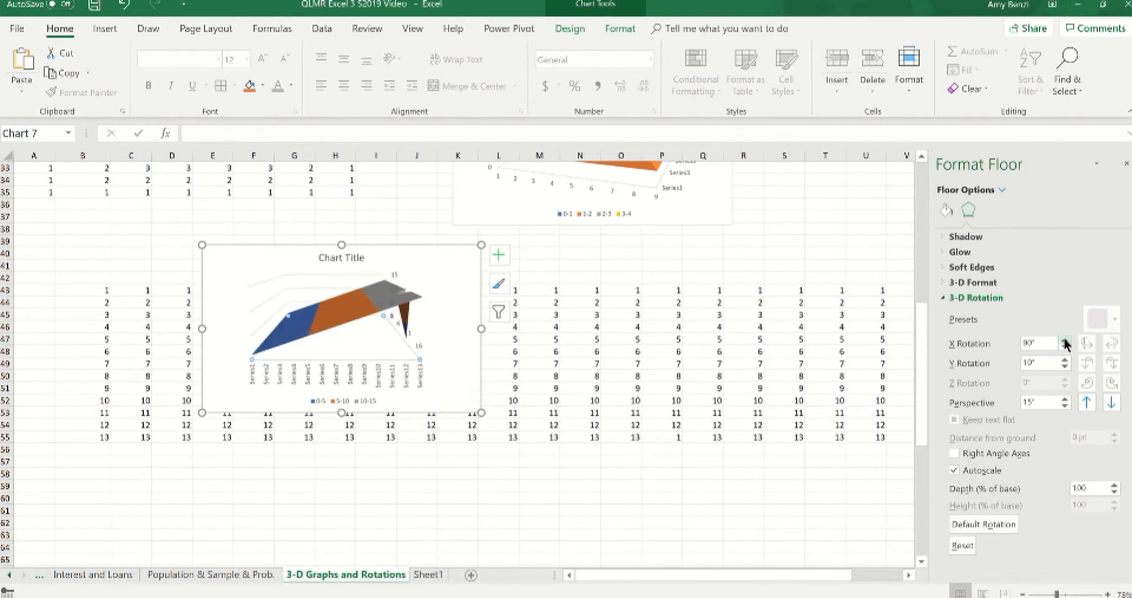
pyautogui.click(1065, 340)
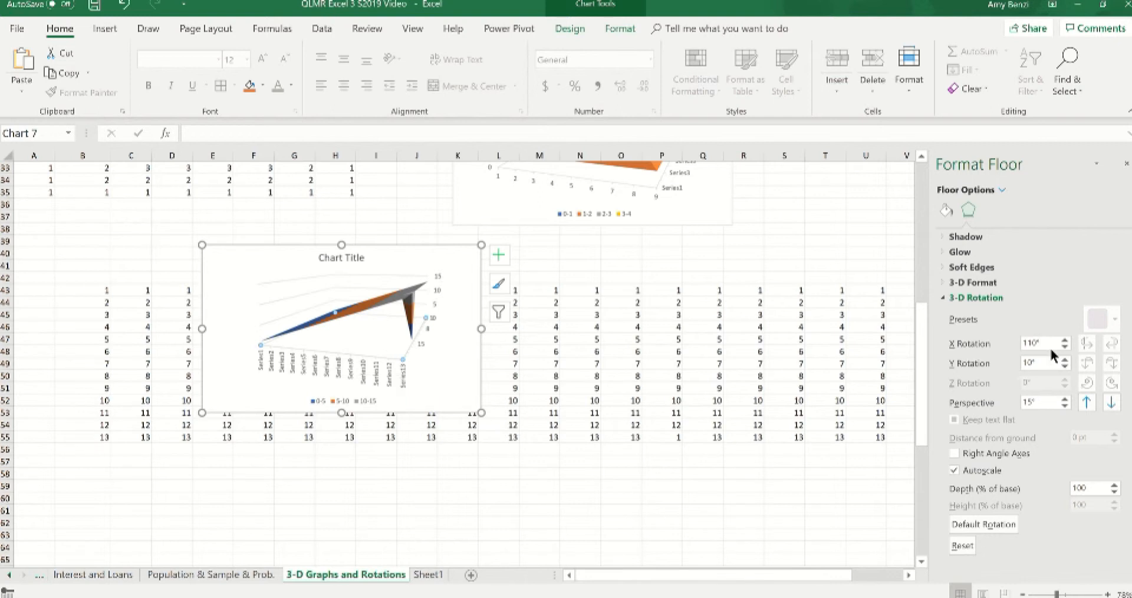
pyautogui.click(1065, 340)
pyautogui.click(1065, 340)
pyautogui.click(1065, 340)
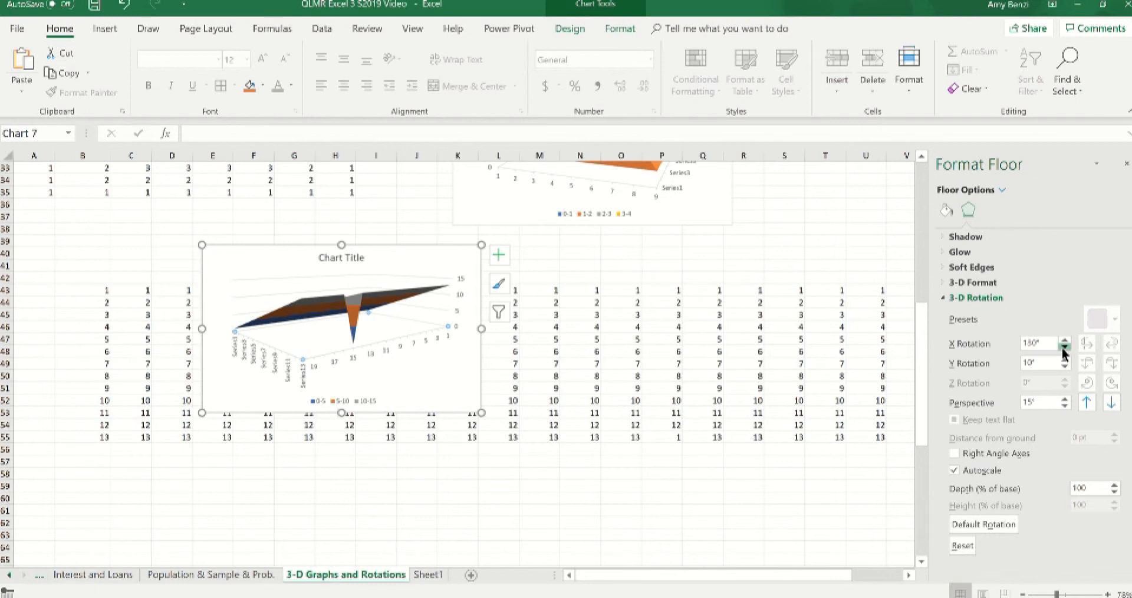
pyautogui.click(1065, 348)
pyautogui.click(1065, 348)
pyautogui.click(1065, 348)
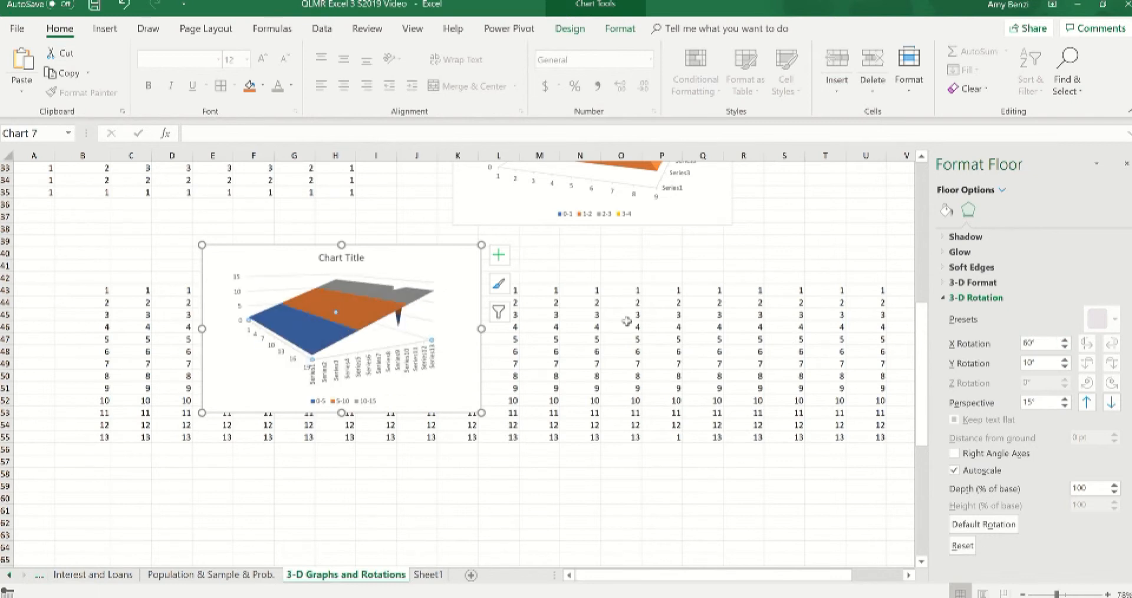
# Try values of 10 and 100 in cell C43 to raise a peak at the corner of the surface chart
pyautogui.click(139, 291)
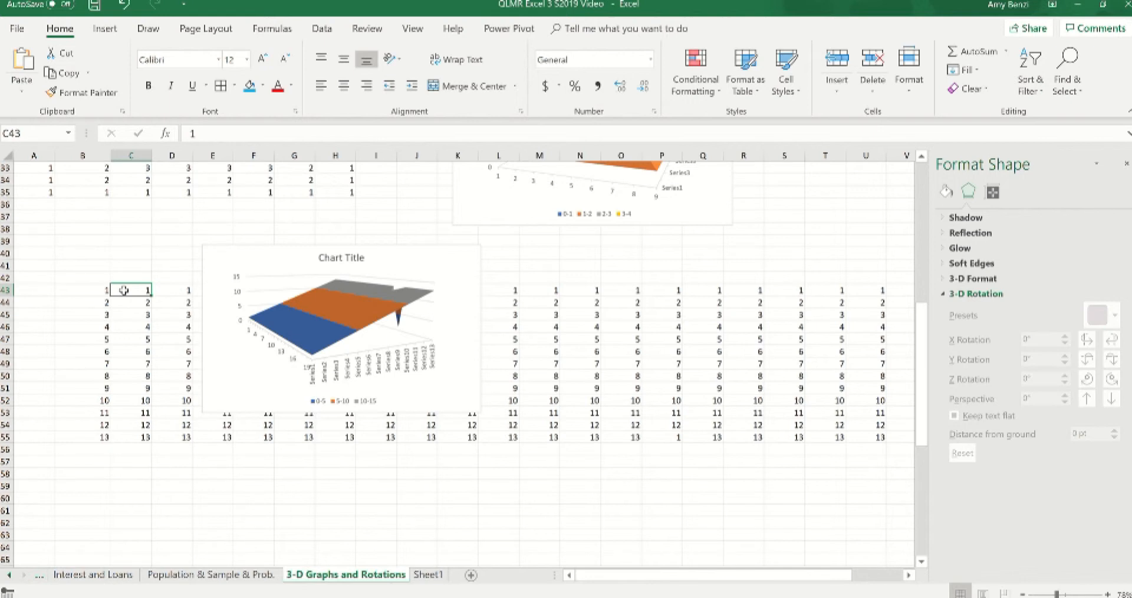
pyautogui.write('10')
pyautogui.press('Return')
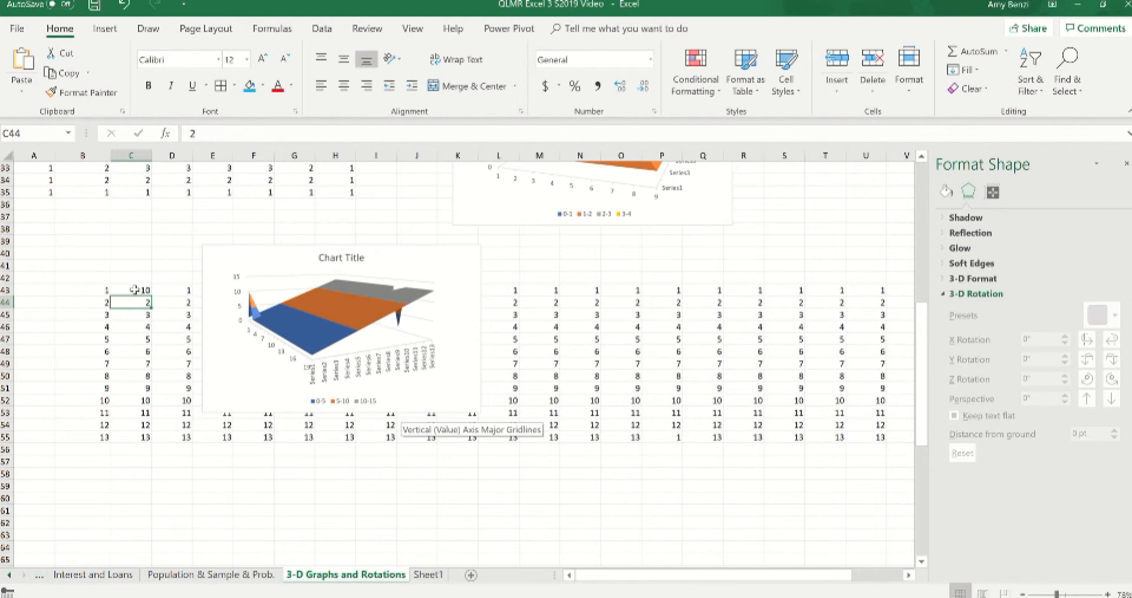
pyautogui.click(134, 290)
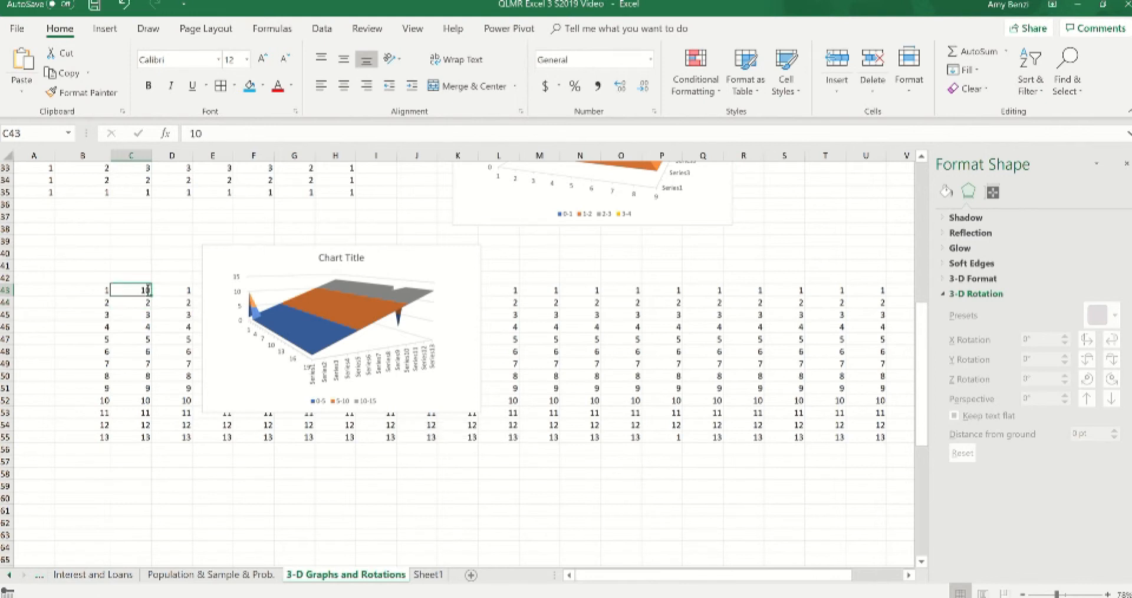
pyautogui.doubleClick(147, 290)
pyautogui.write('0')
pyautogui.press('Return')
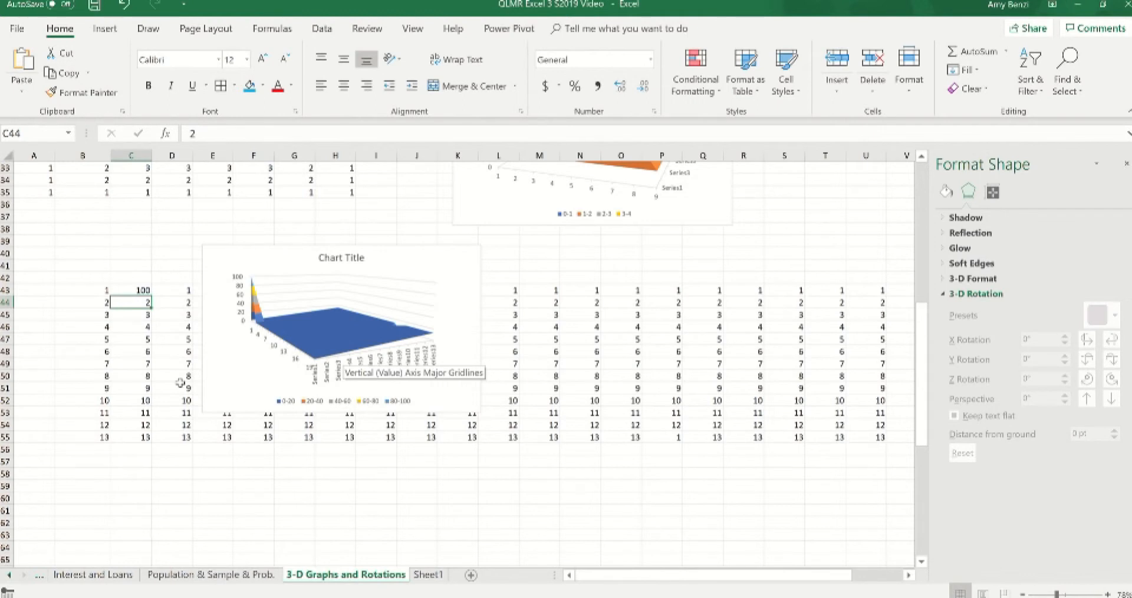
# Set the value in cell C43 to 50 for the corner peak of the surface chart
pyautogui.doubleClick(129, 289)
pyautogui.moveTo(137, 290); pyautogui.dragTo(157, 291)
pyautogui.write('50')
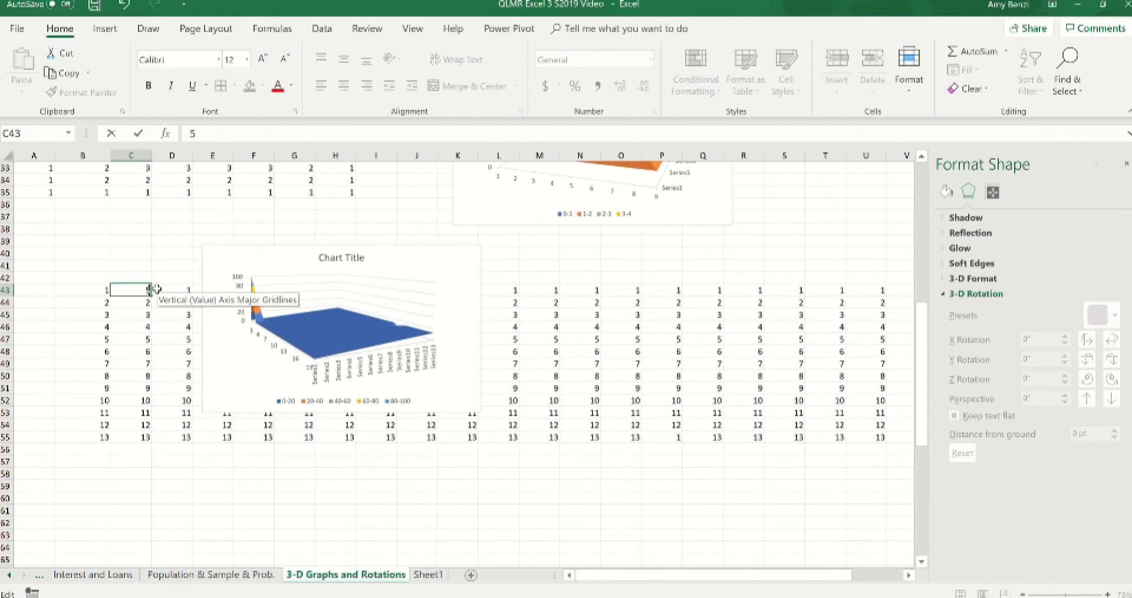
pyautogui.press('Return')
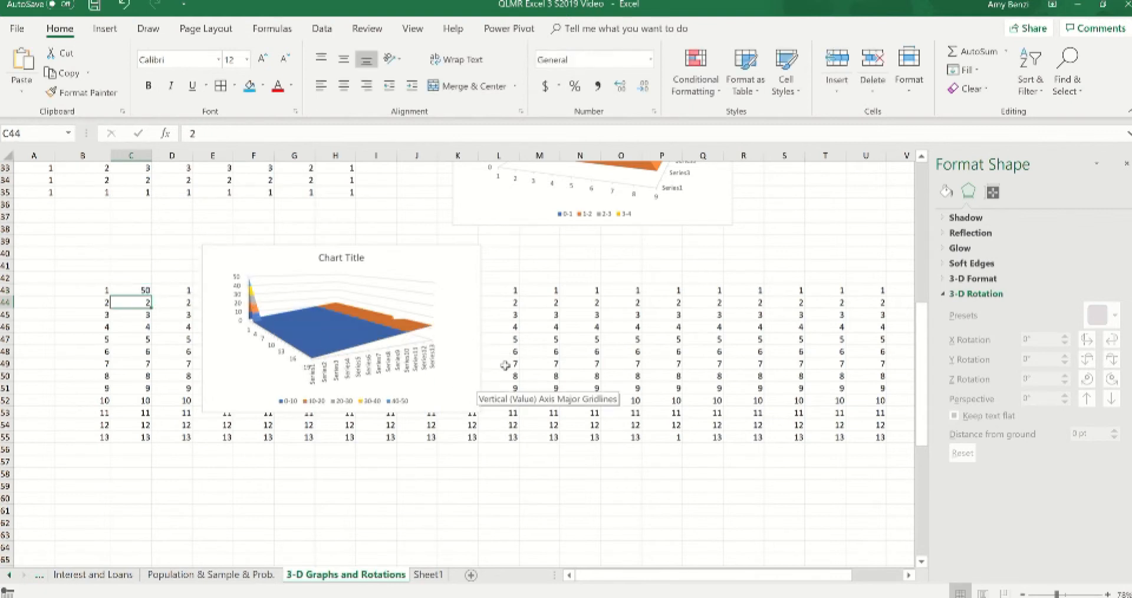
# Add two more peaks to the surface by setting cell L47 to 20 and cell O50 to 15
pyautogui.scroll(-4, 496, 348)
pyautogui.scroll(2, 496, 348)
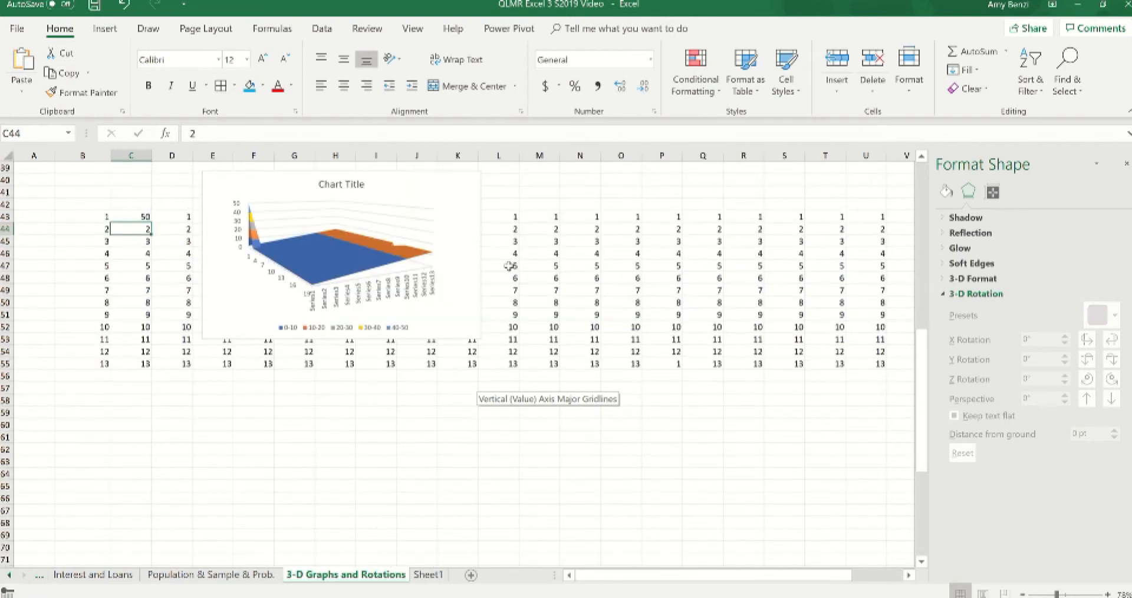
pyautogui.click(509, 266)
pyautogui.write('20')
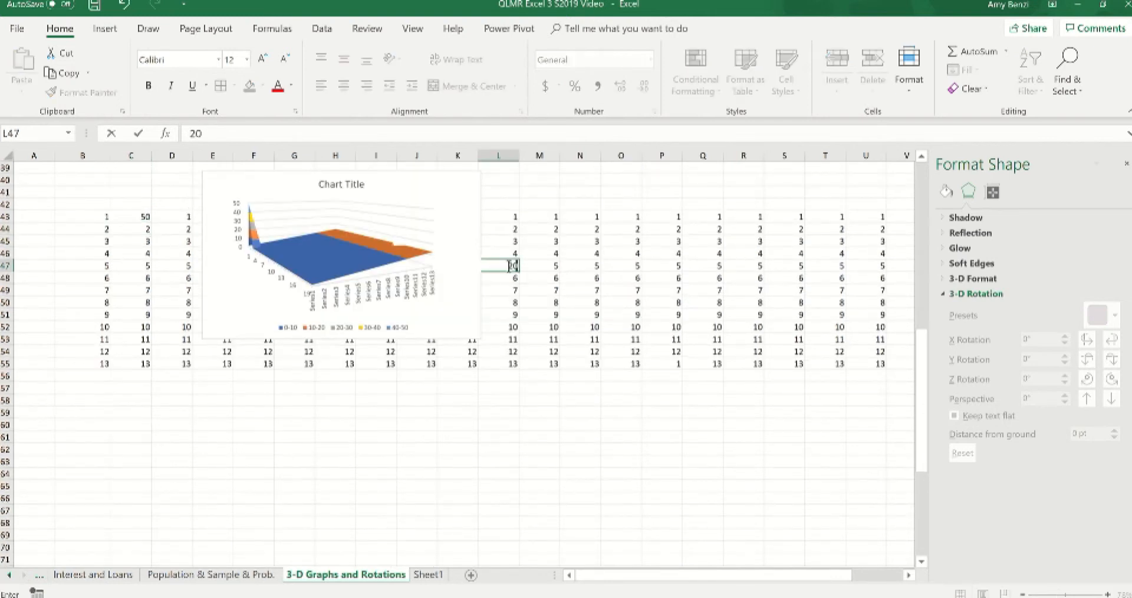
pyautogui.press('Return')
pyautogui.click(628, 304)
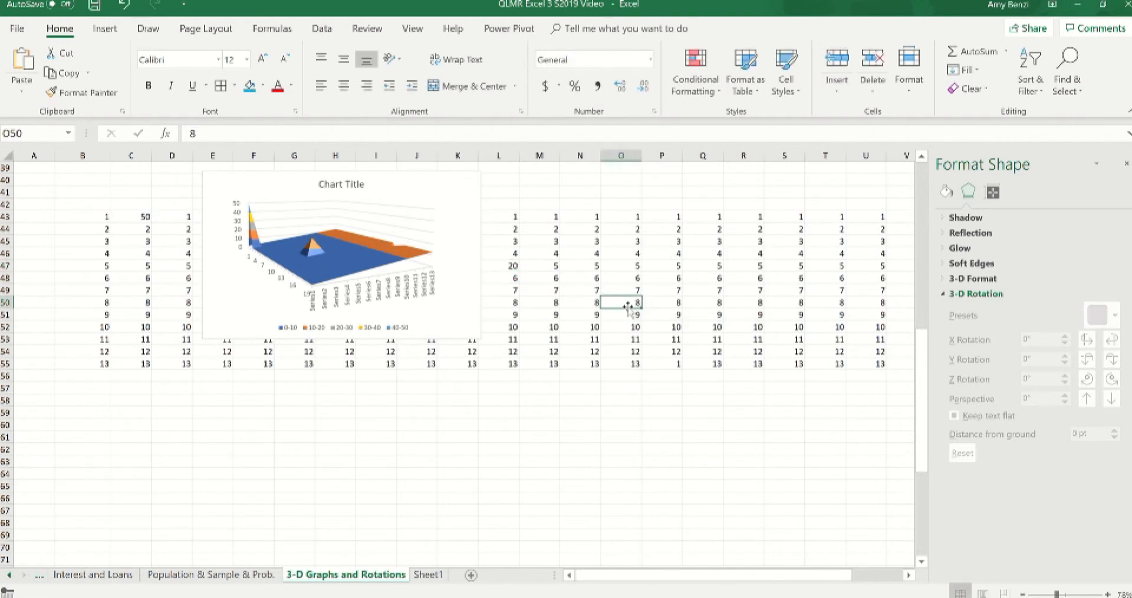
pyautogui.write('15')
pyautogui.press('Return')
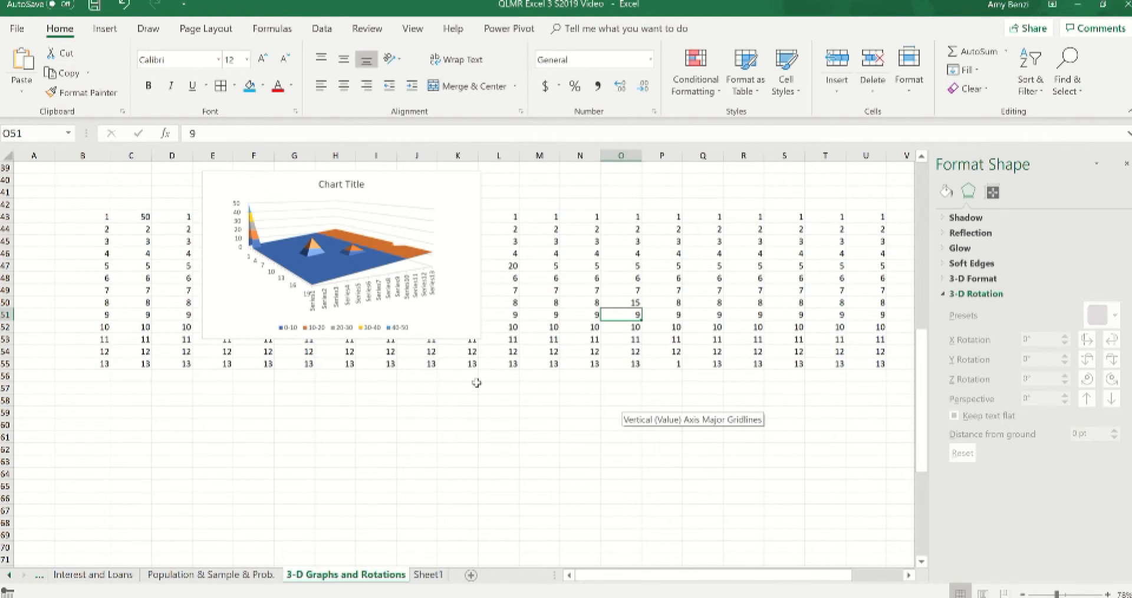
# Select the stepped octagonal value table in E75:T90 as chart data
pyautogui.scroll(-5, 476, 383)
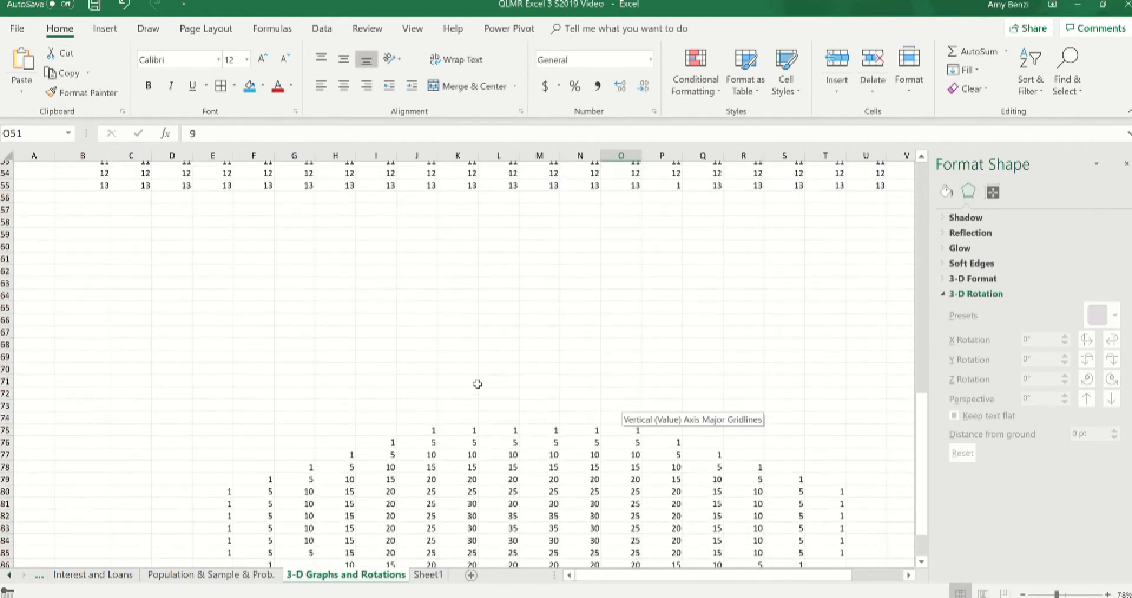
pyautogui.scroll(-3, 477, 384)
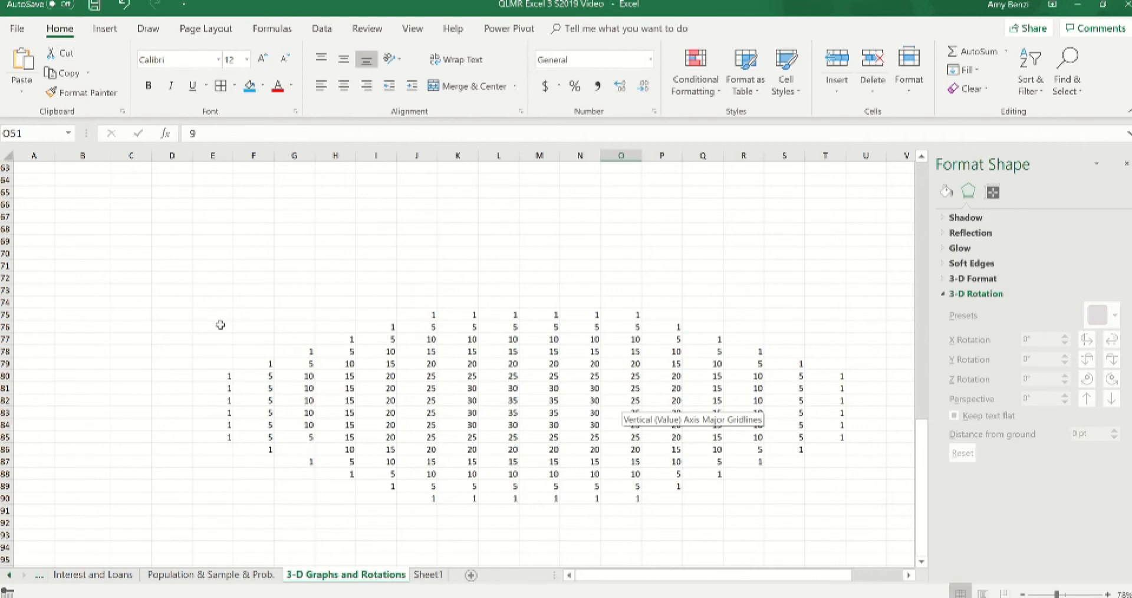
pyautogui.moveTo(227, 318); pyautogui.dragTo(813, 492)
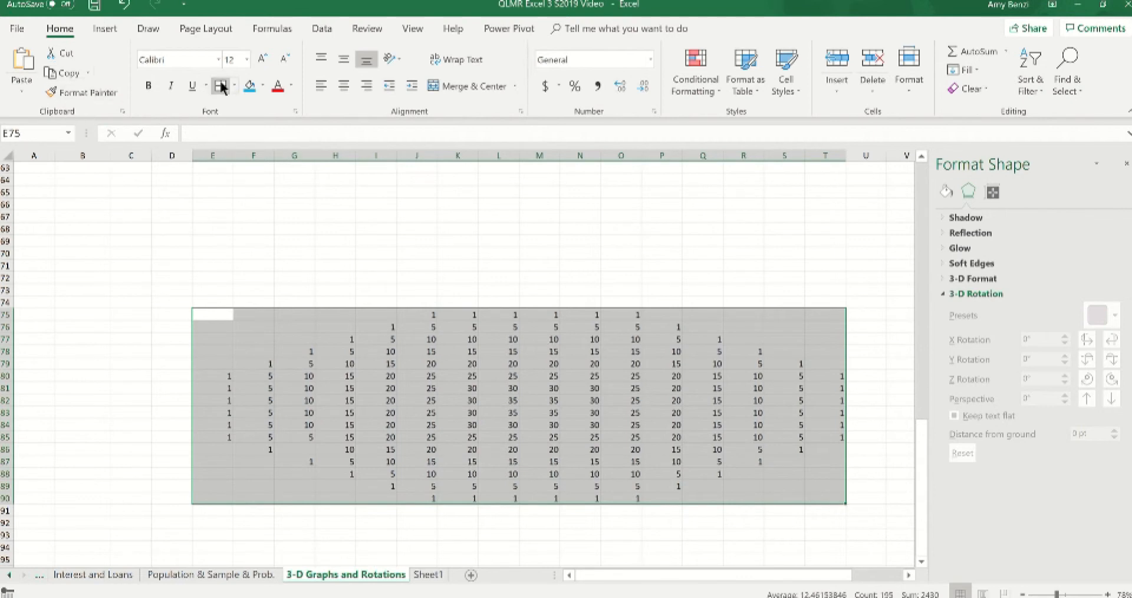
pyautogui.click(101, 33)
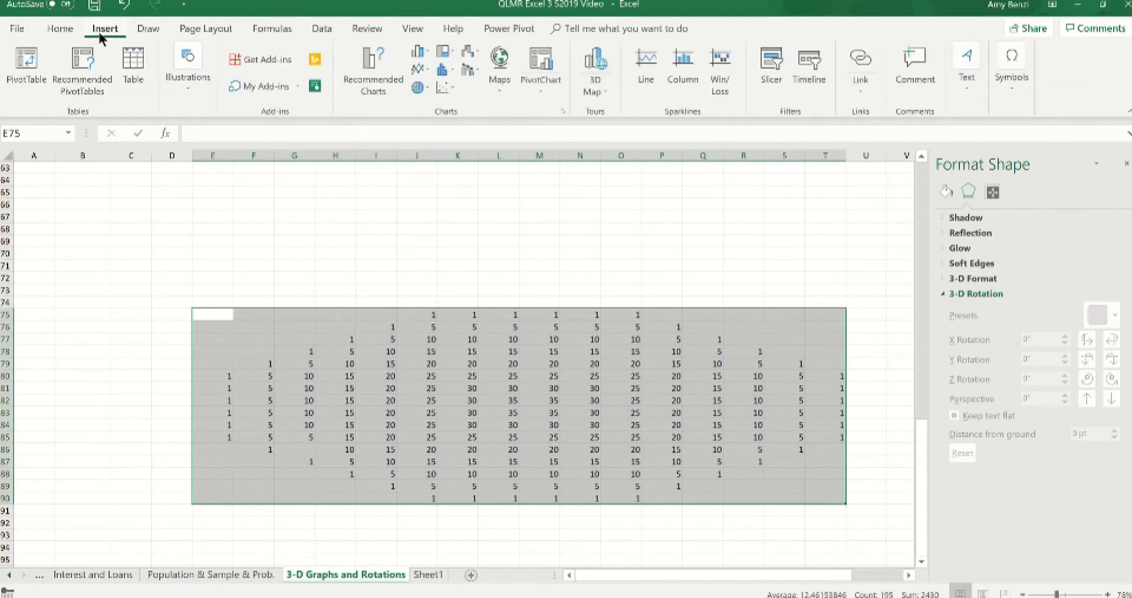
pyautogui.click(444, 88)
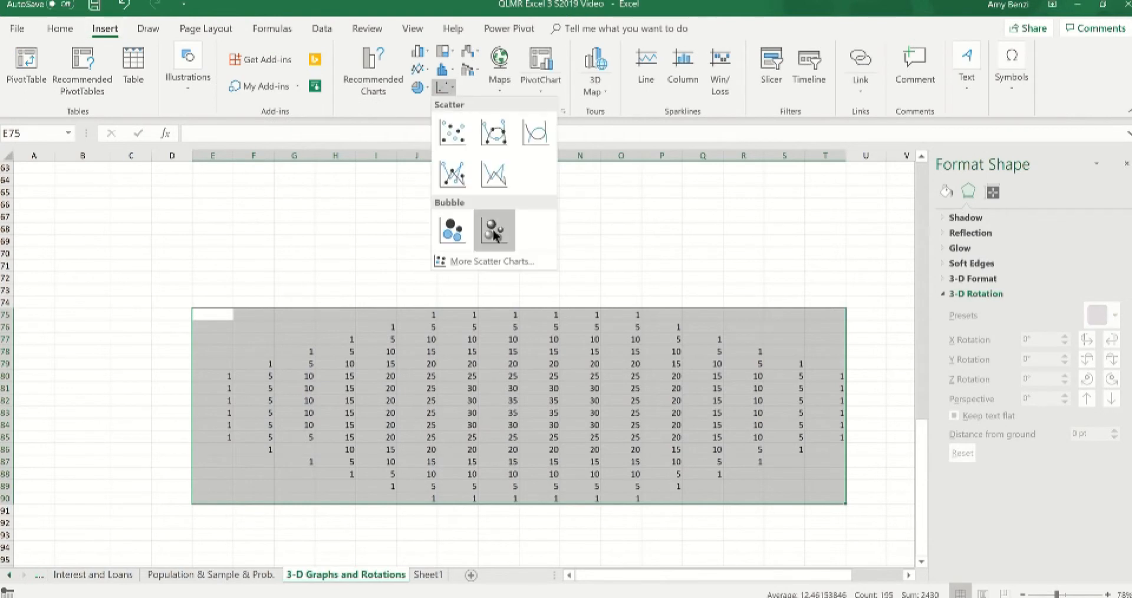
pyautogui.click(451, 133)
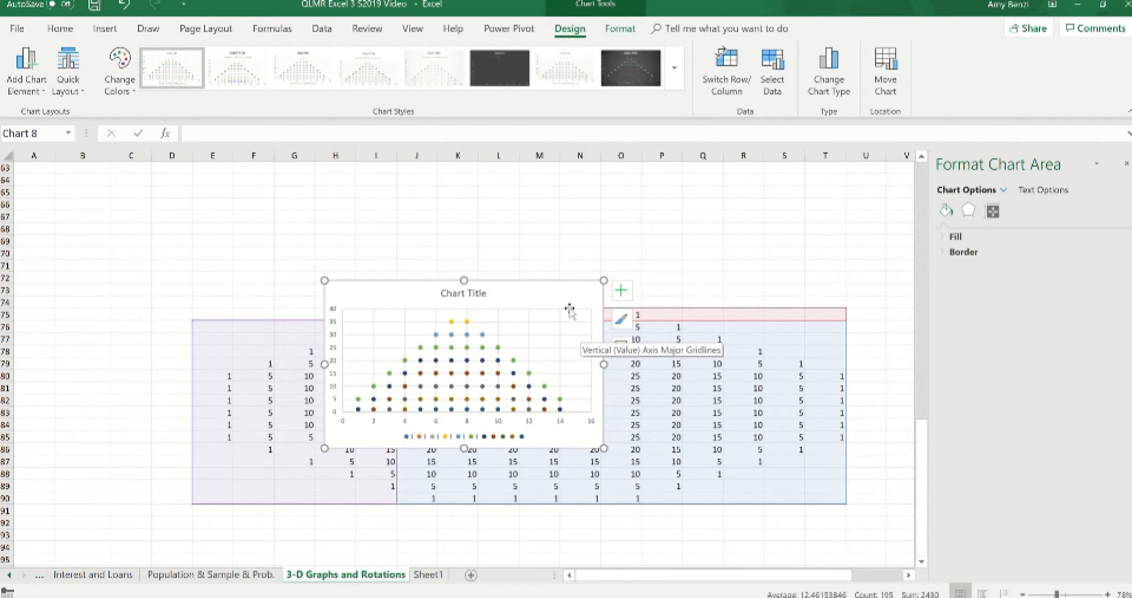
pyautogui.press('Delete')
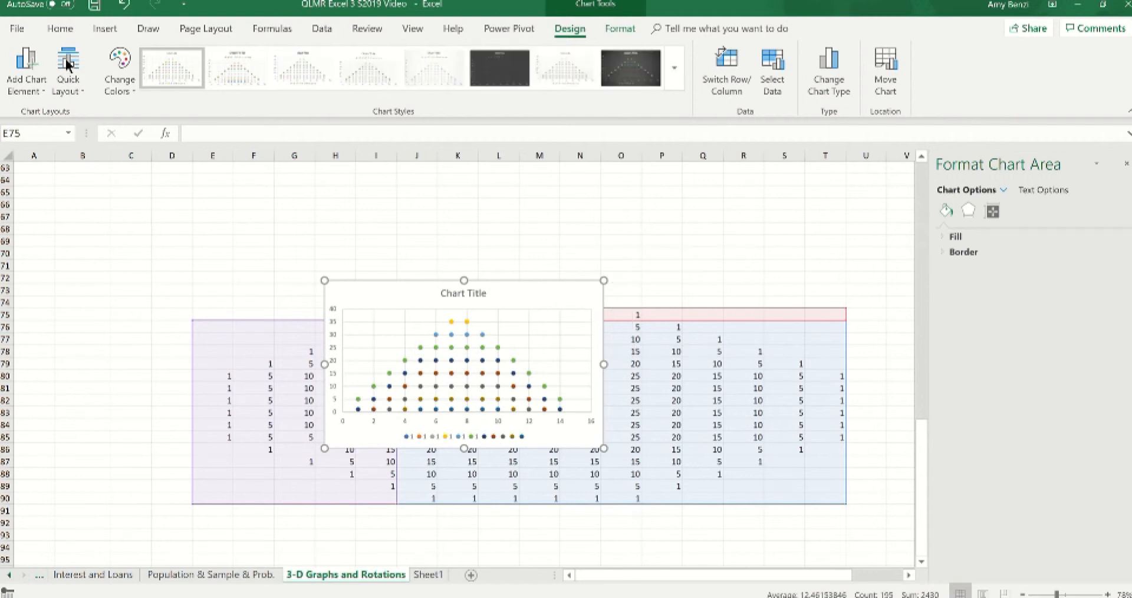
# Insert a 3-D Surface chart of the selected range E75:T90
pyautogui.click(104, 30)
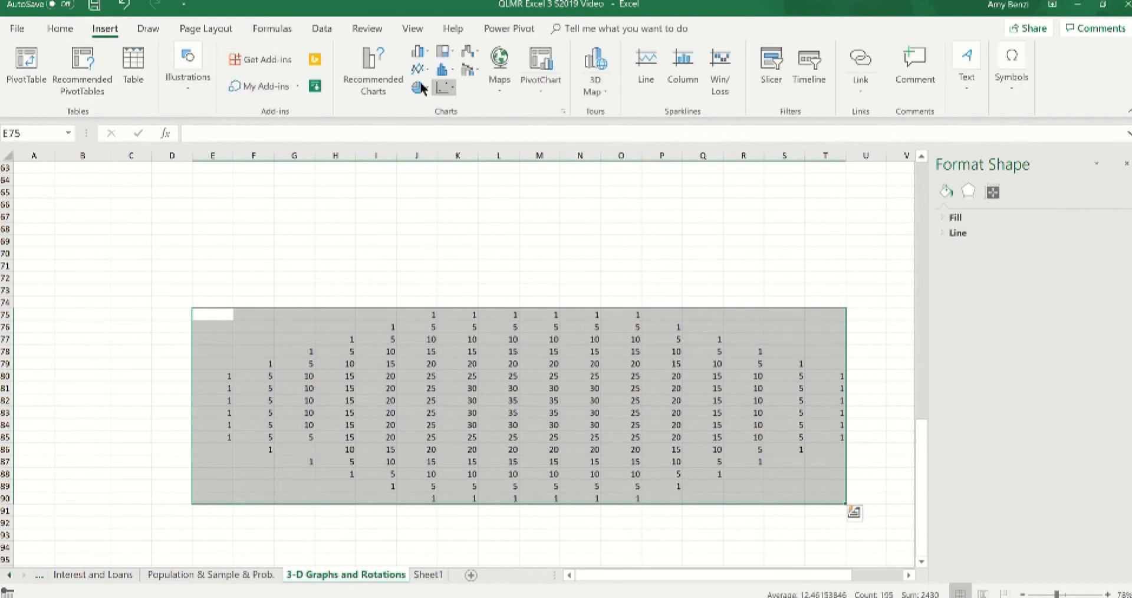
pyautogui.click(444, 88)
pyautogui.click(493, 261)
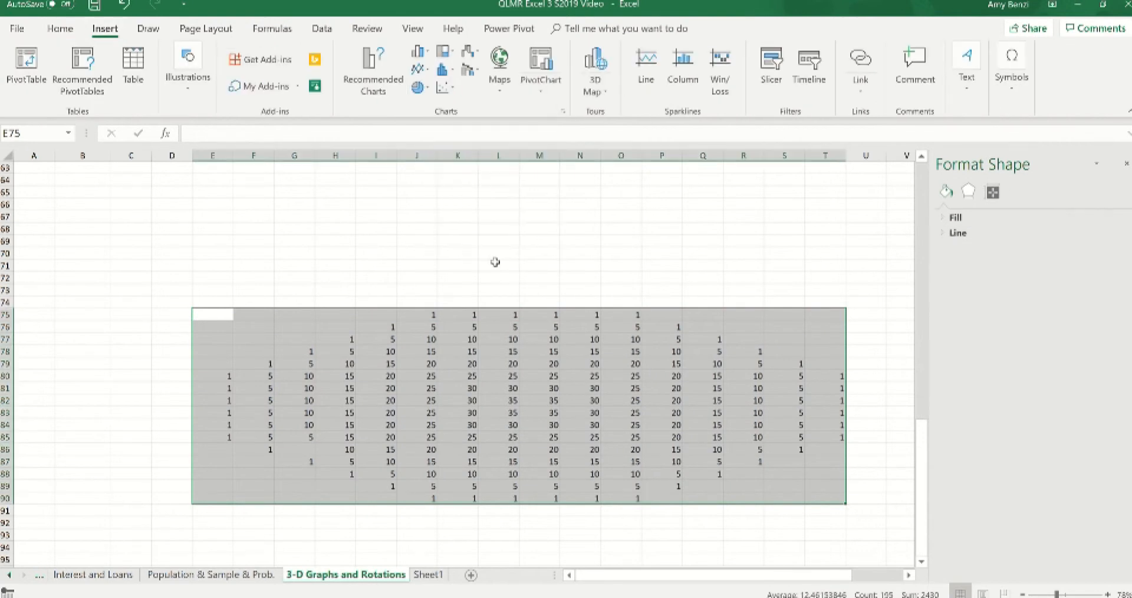
pyautogui.click(363, 271)
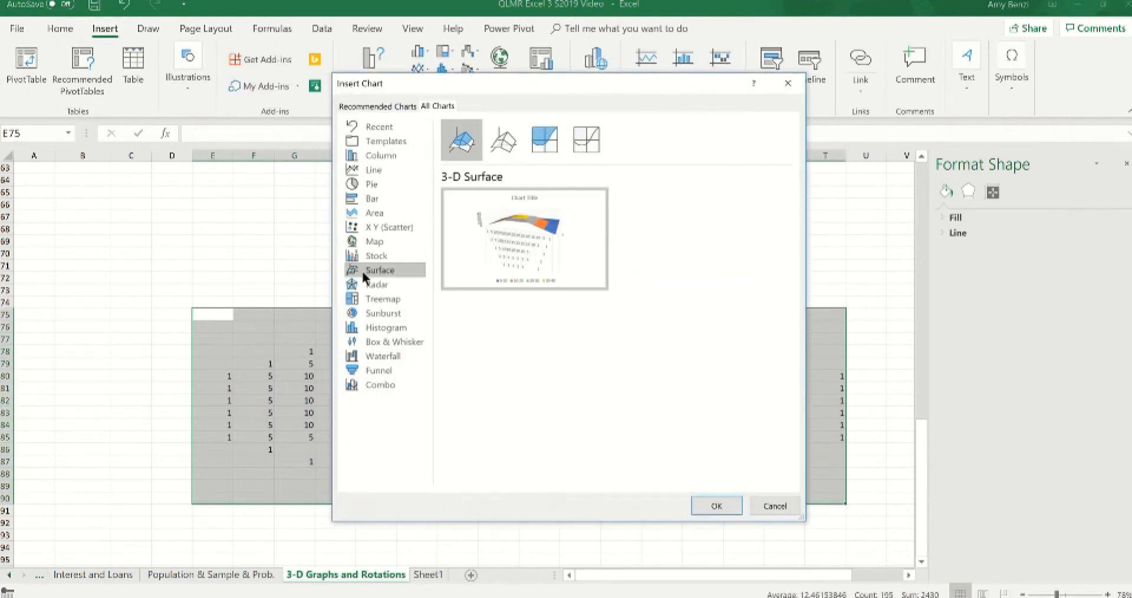
pyautogui.click(717, 506)
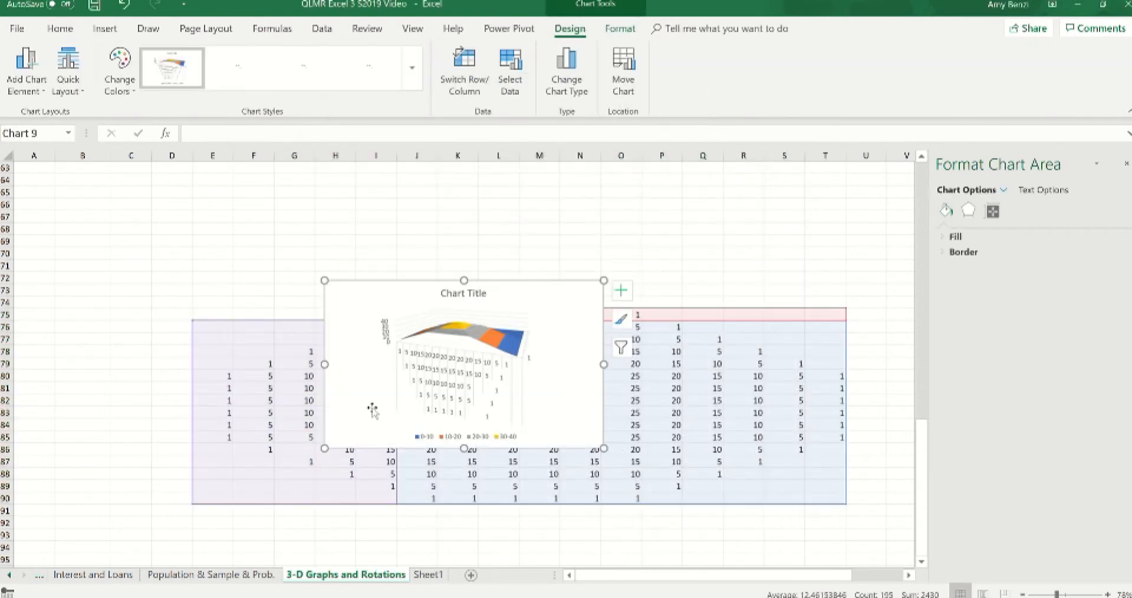
# Enlarge the new surface chart and move it up over columns A to M, uncovering more of the data table
pyautogui.moveTo(321, 450); pyautogui.dragTo(89, 492)
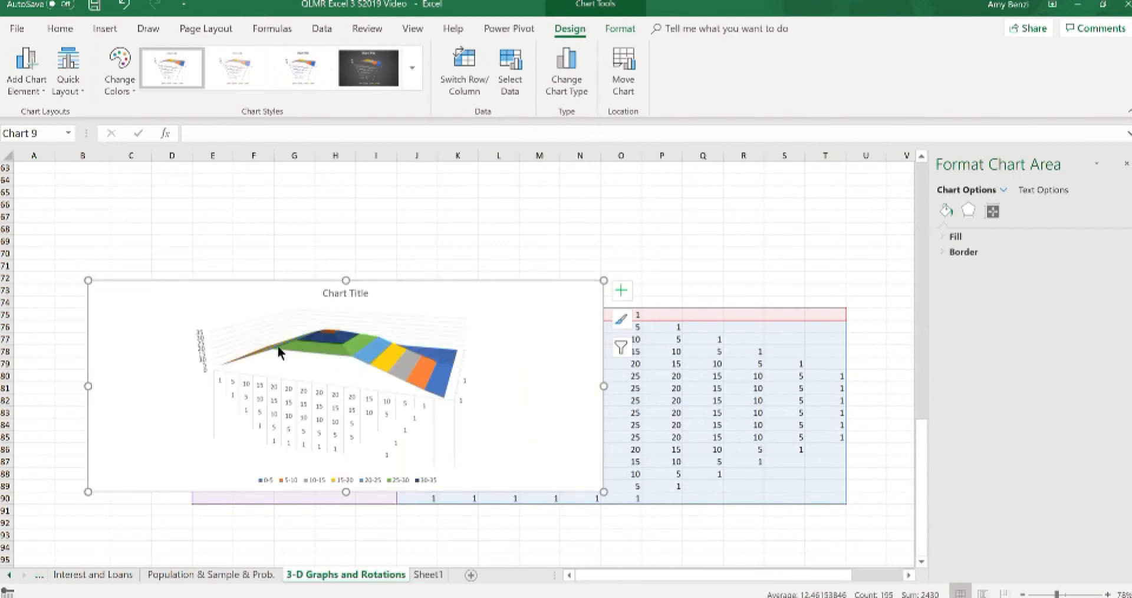
pyautogui.moveTo(523, 305)
pyautogui.mouseDown()
pyautogui.moveTo(384, 258)
pyautogui.moveTo(404, 205)
pyautogui.moveTo(430, 208)
pyautogui.mouseUp()
pyautogui.click(389, 425)
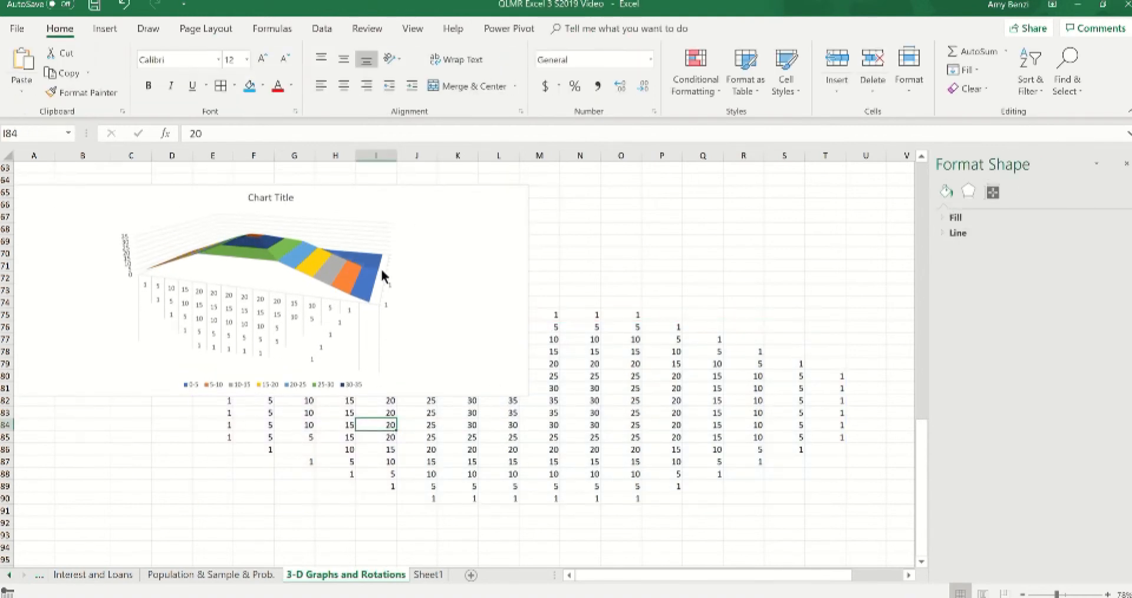
# Open the 3-D rotation settings of the enlarged surface chart
pyautogui.click(344, 278)
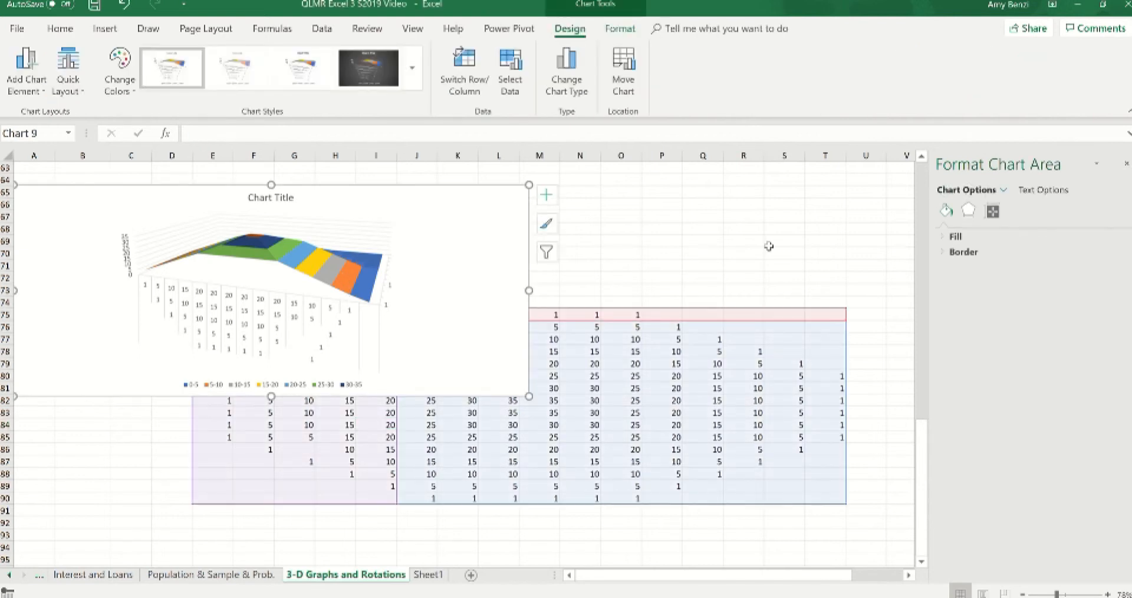
pyautogui.rightClick(321, 273)
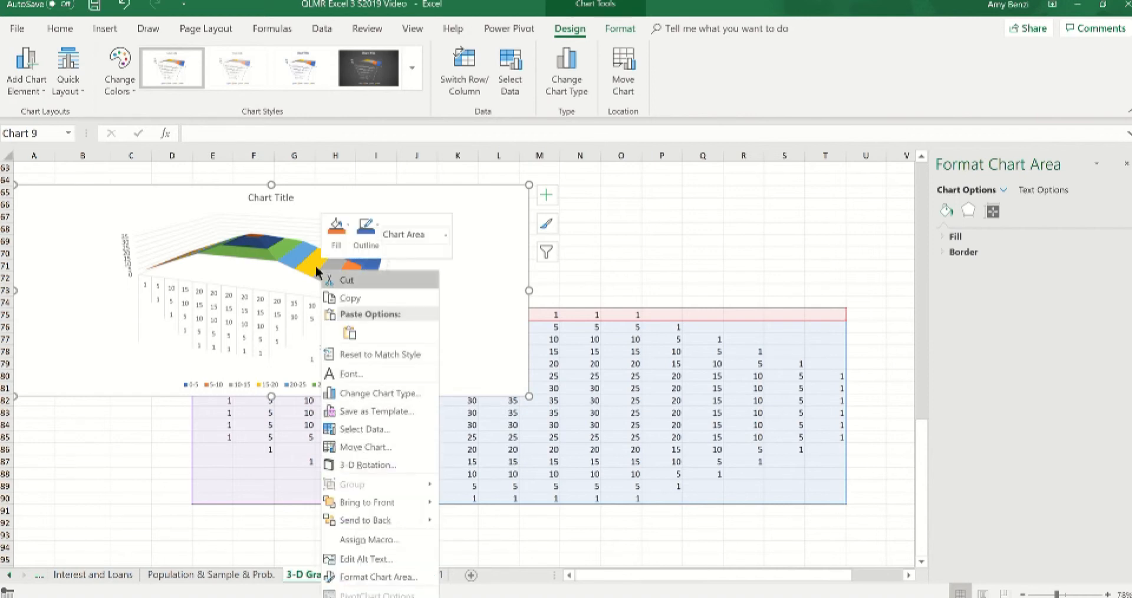
pyautogui.press('Escape')
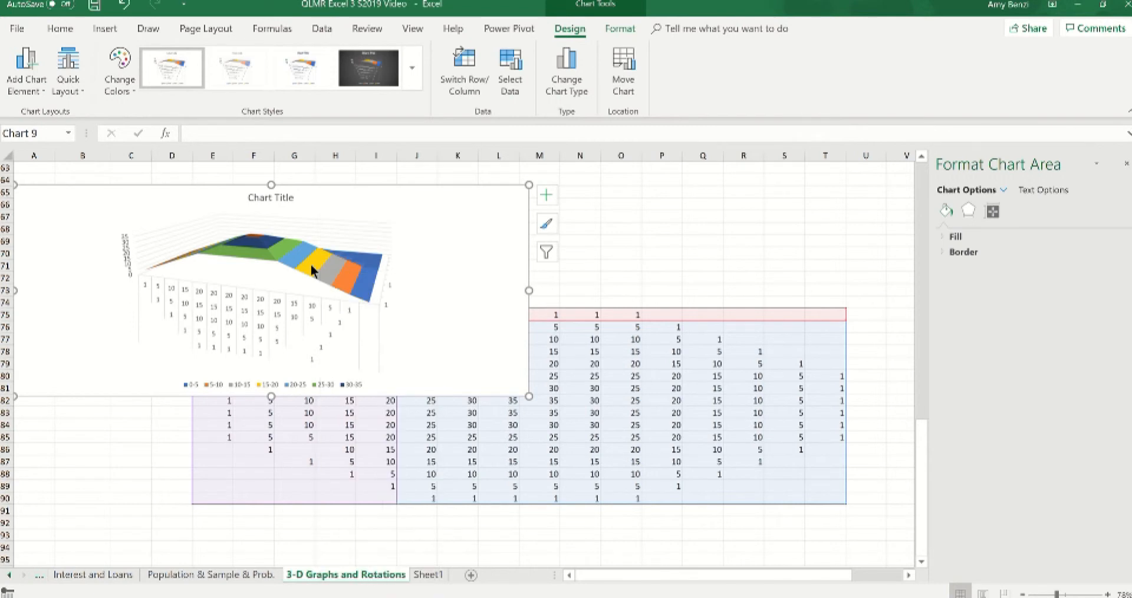
pyautogui.rightClick(311, 270)
pyautogui.click(496, 203)
pyautogui.rightClick(497, 207)
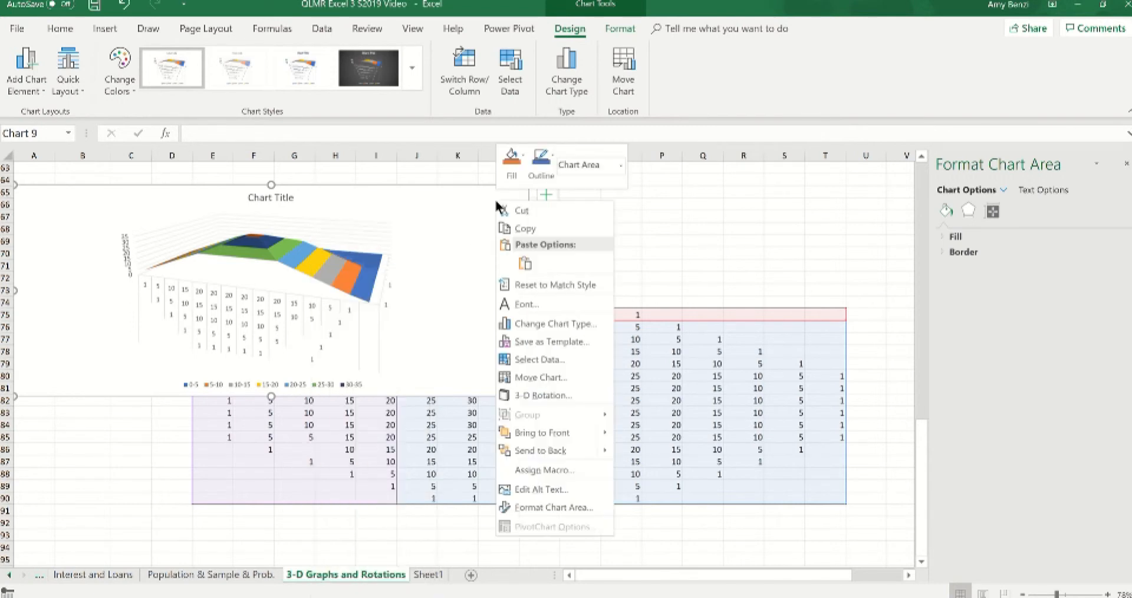
pyautogui.click(532, 396)
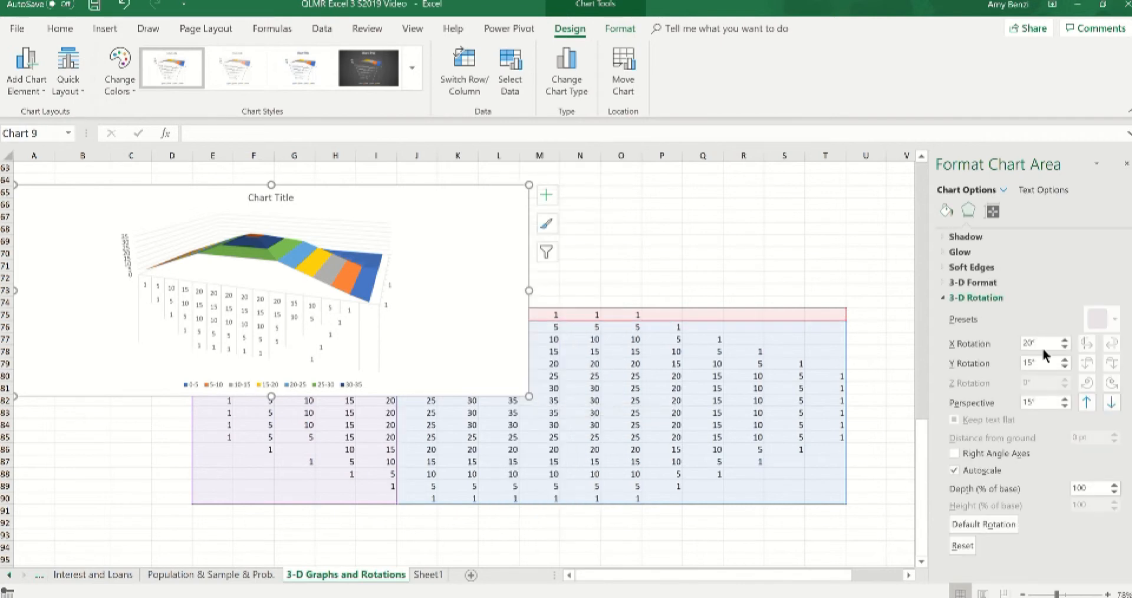
# Tilt the enlarged surface chart to view it from below by lowering its Y rotation to -70°
pyautogui.click(1065, 367)
pyautogui.click(1065, 366)
pyautogui.click(1065, 367)
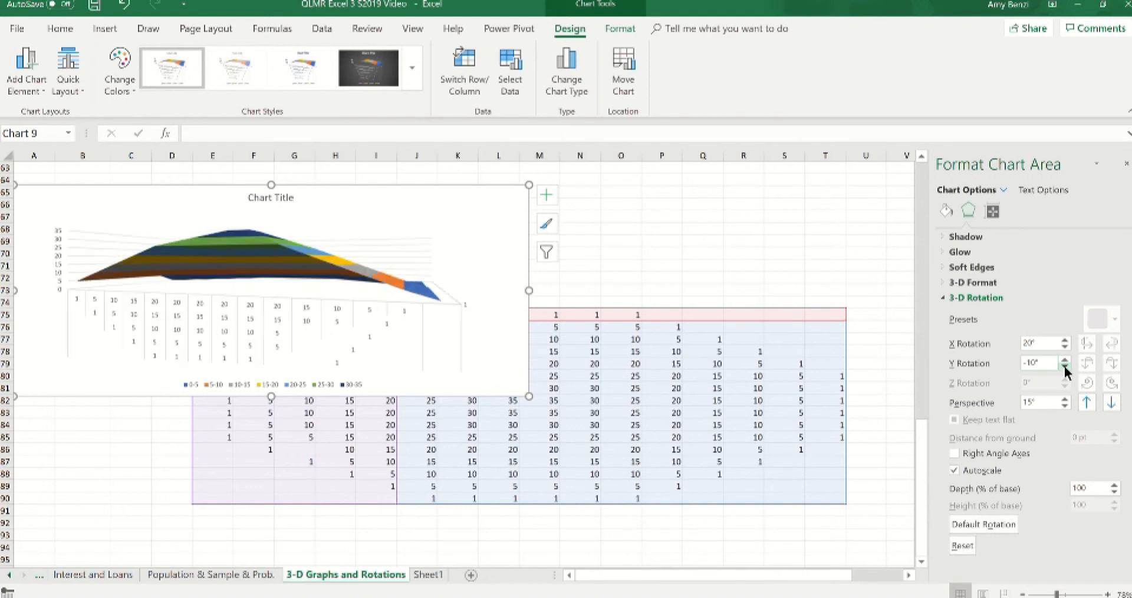
pyautogui.click(1065, 367)
pyautogui.click(1065, 367)
pyautogui.click(1065, 367)
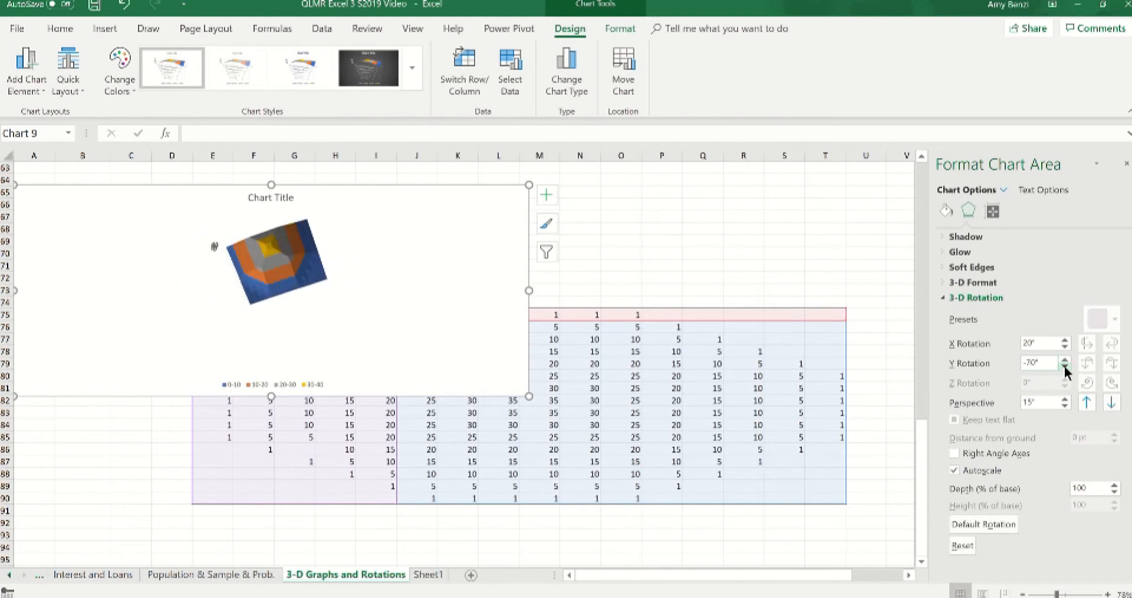
# Lower the surface chart's Y rotation to -80° and enlarge the chart to reach about column Q and row 91
pyautogui.click(1065, 367)
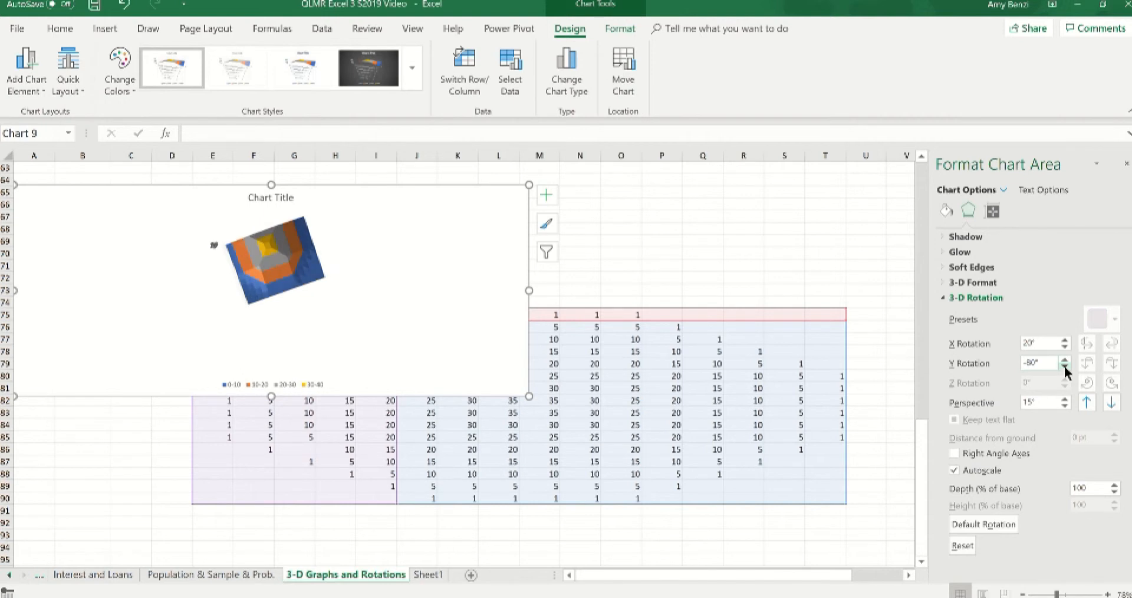
pyautogui.moveTo(529, 397); pyautogui.dragTo(709, 511)
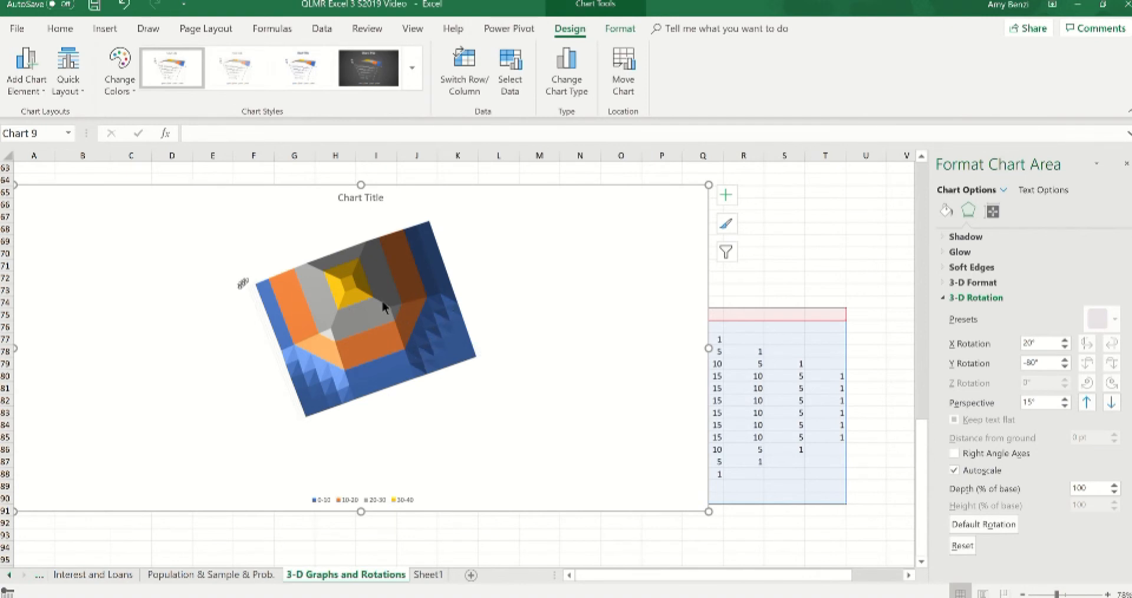
# Compare the enlarged surface chart at Y rotations of -10° and -40°, finishing with the Y rotation set to 10°
pyautogui.click(1064, 359)
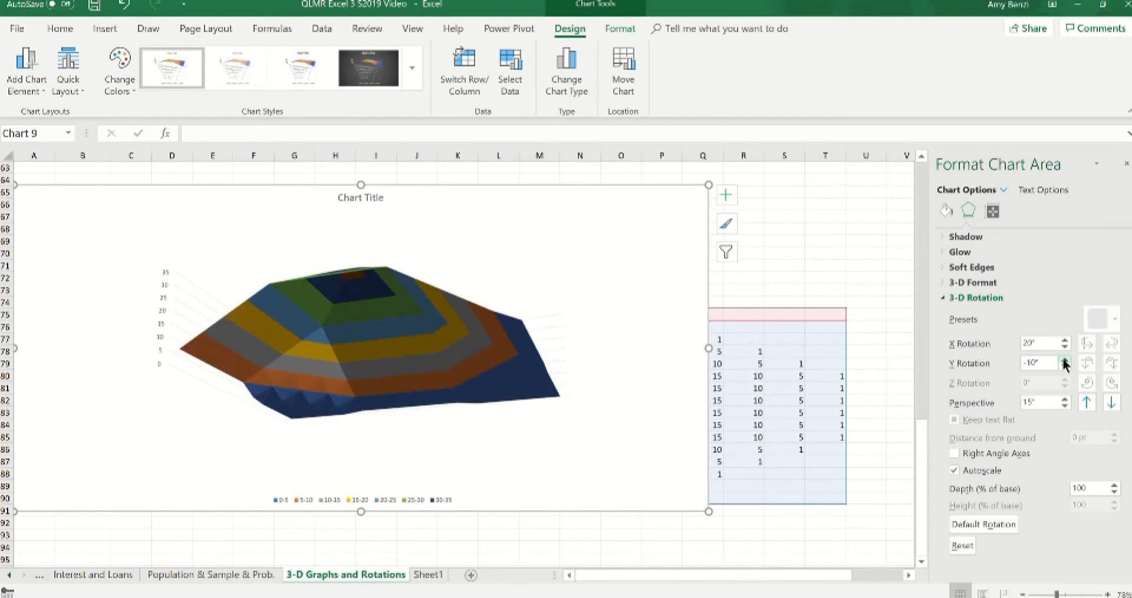
pyautogui.click(1065, 360)
pyautogui.click(1064, 367)
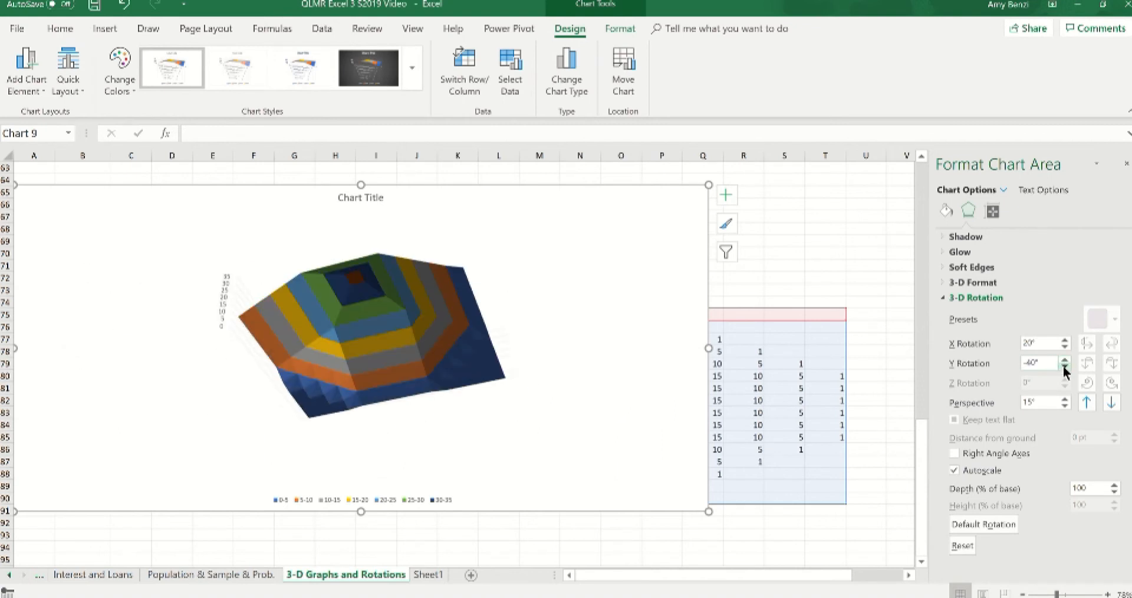
pyautogui.click(1064, 359)
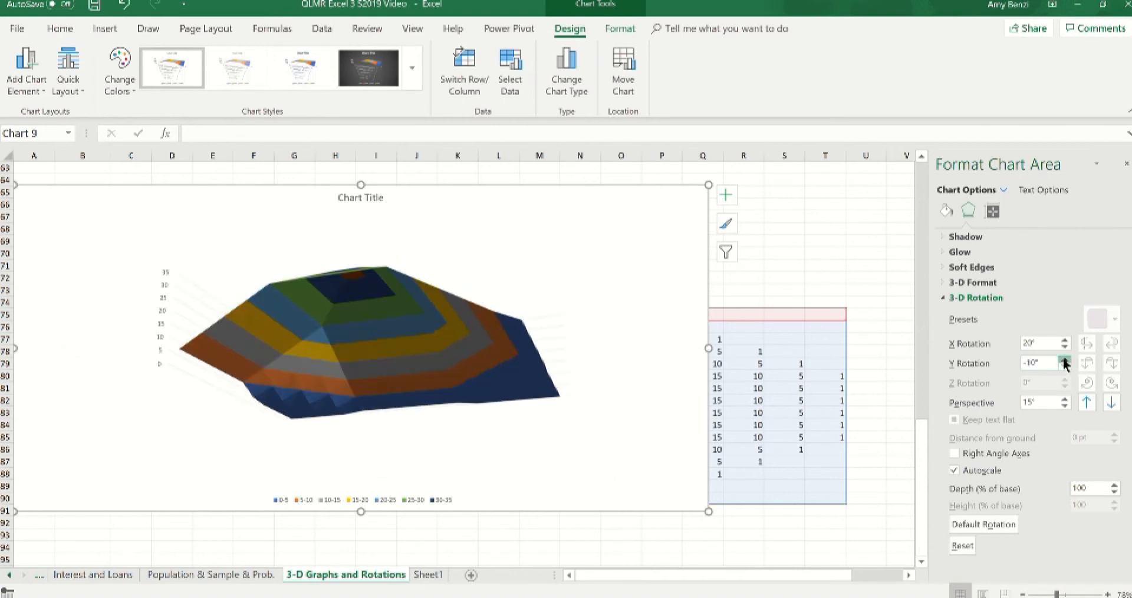
pyautogui.click(1065, 359)
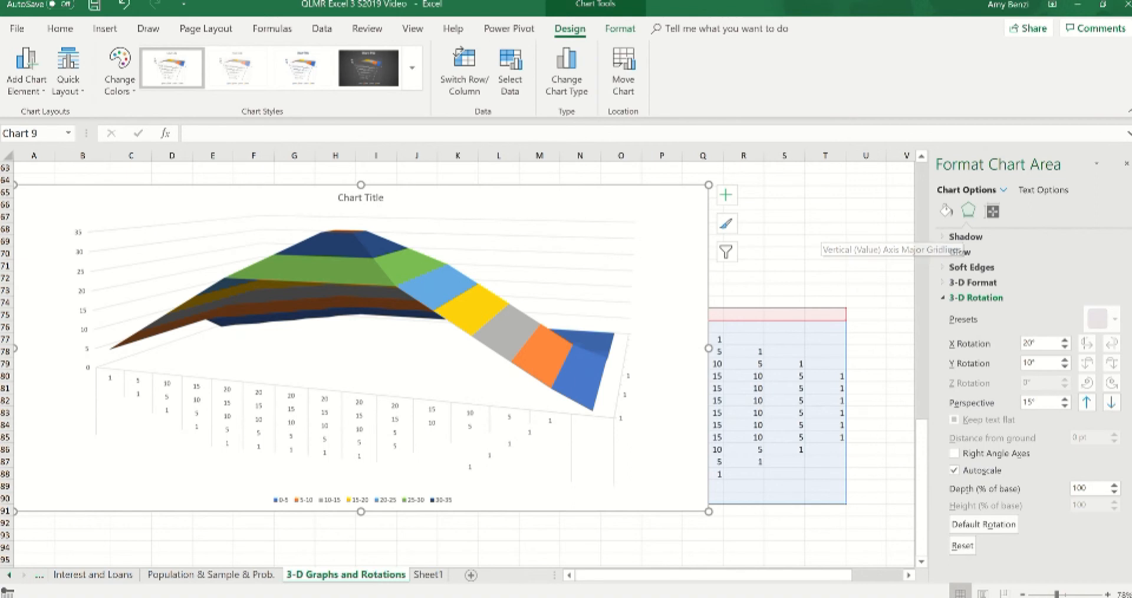
# Switch to the PowerPoint presentation and show slide 180 with the Five Sentence Report instructions
pyautogui.moveTo(194, 594)
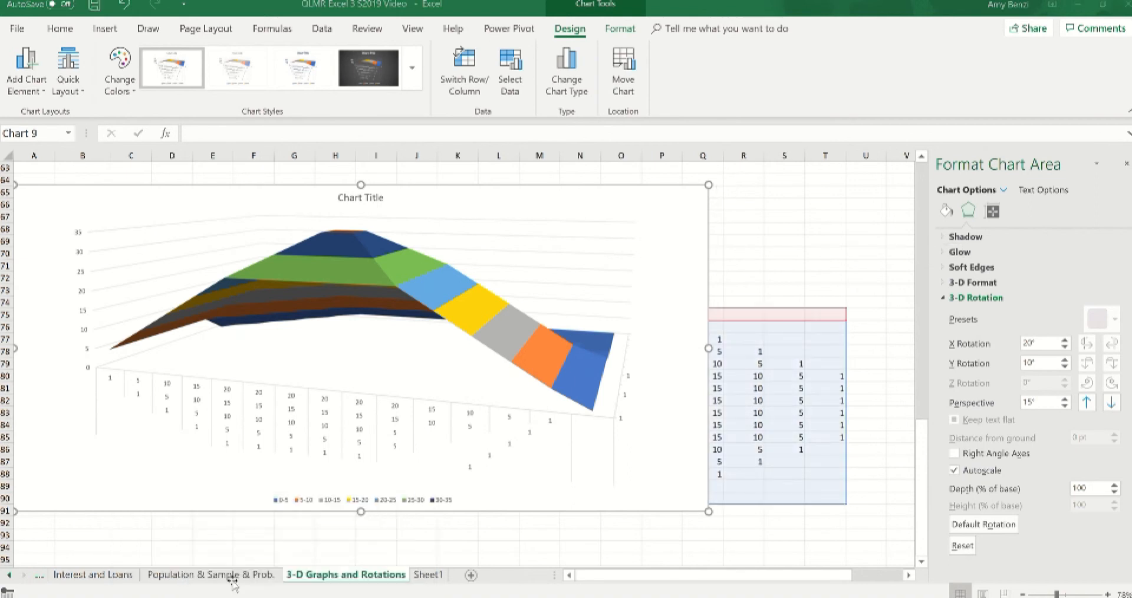
pyautogui.click(233, 582)
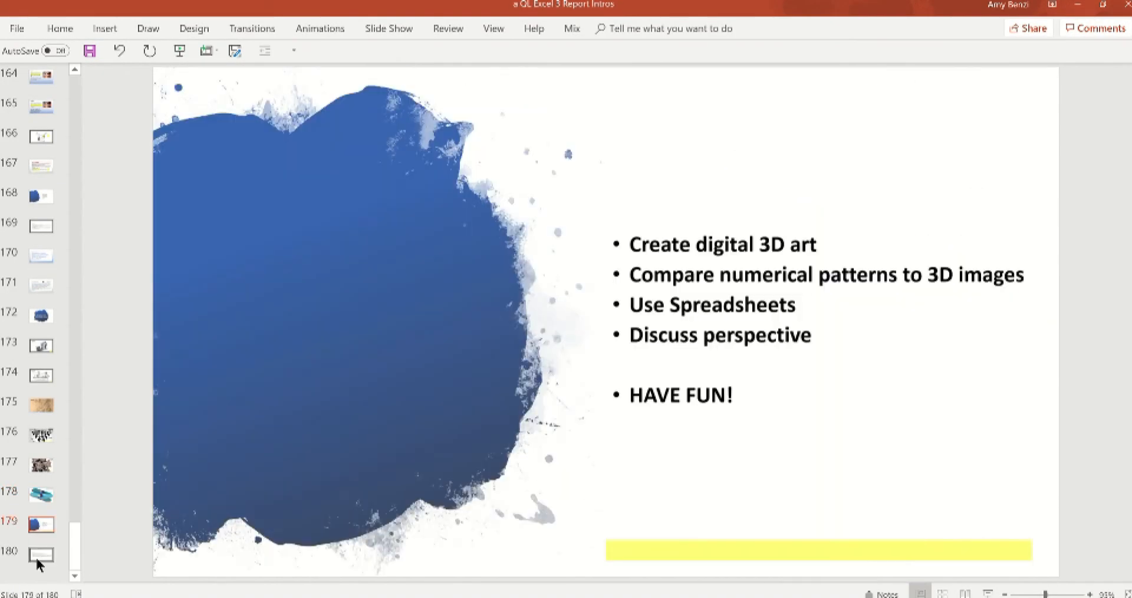
pyautogui.click(36, 555)
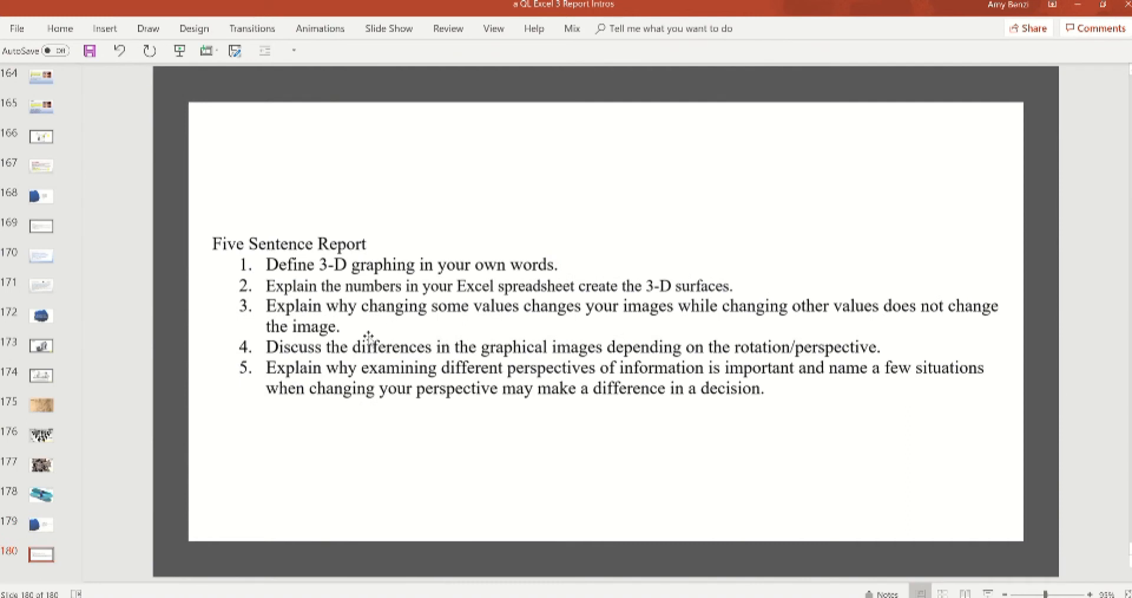